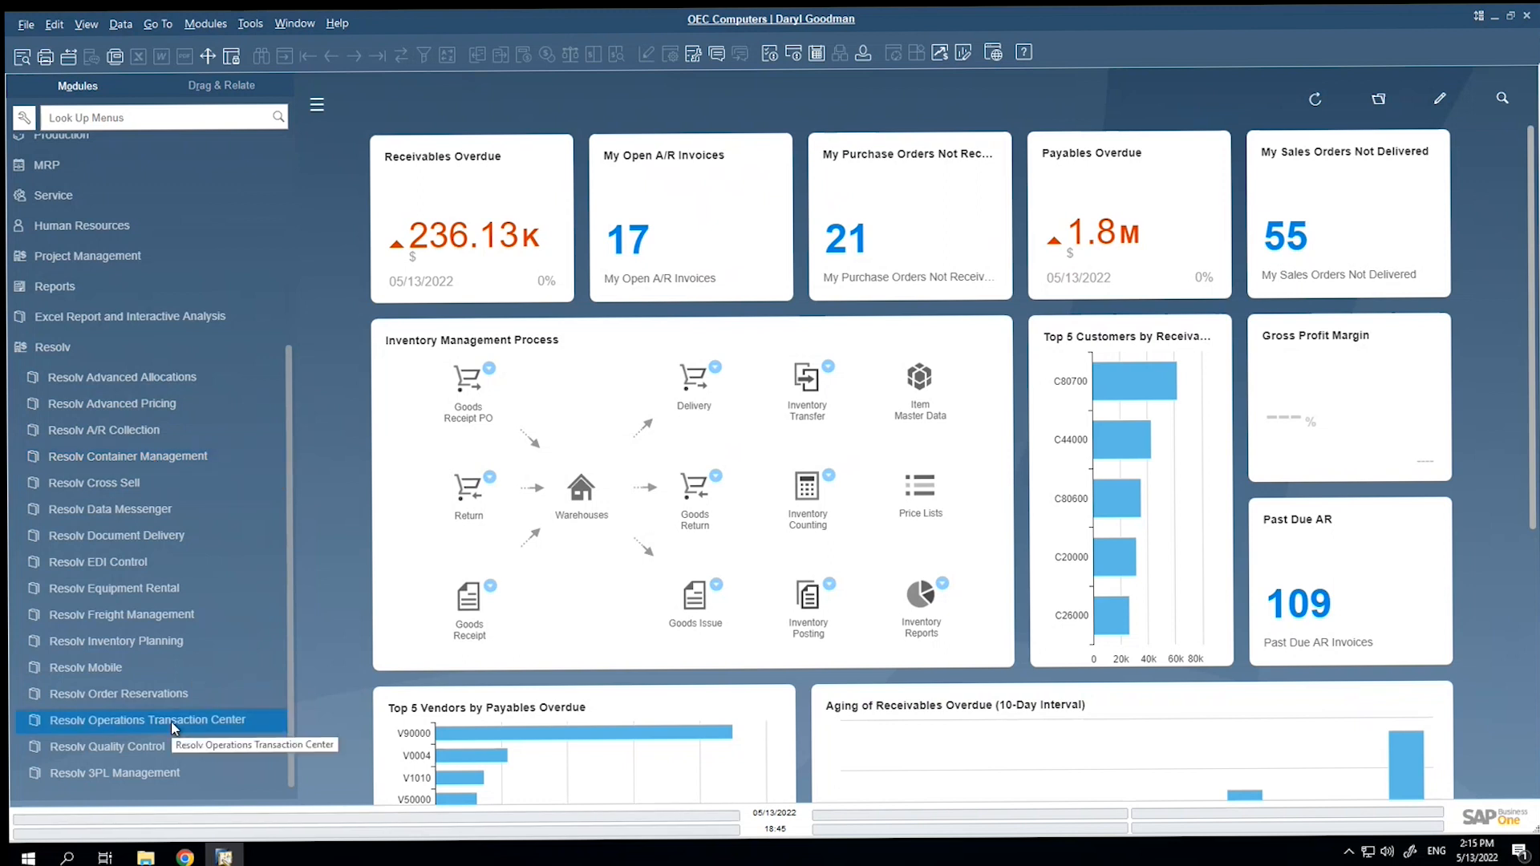
Open shipment 38 in Container Entry Processing and examine its container details by container and by item.
{"action": "left_click", "coordinate": [129, 455]}
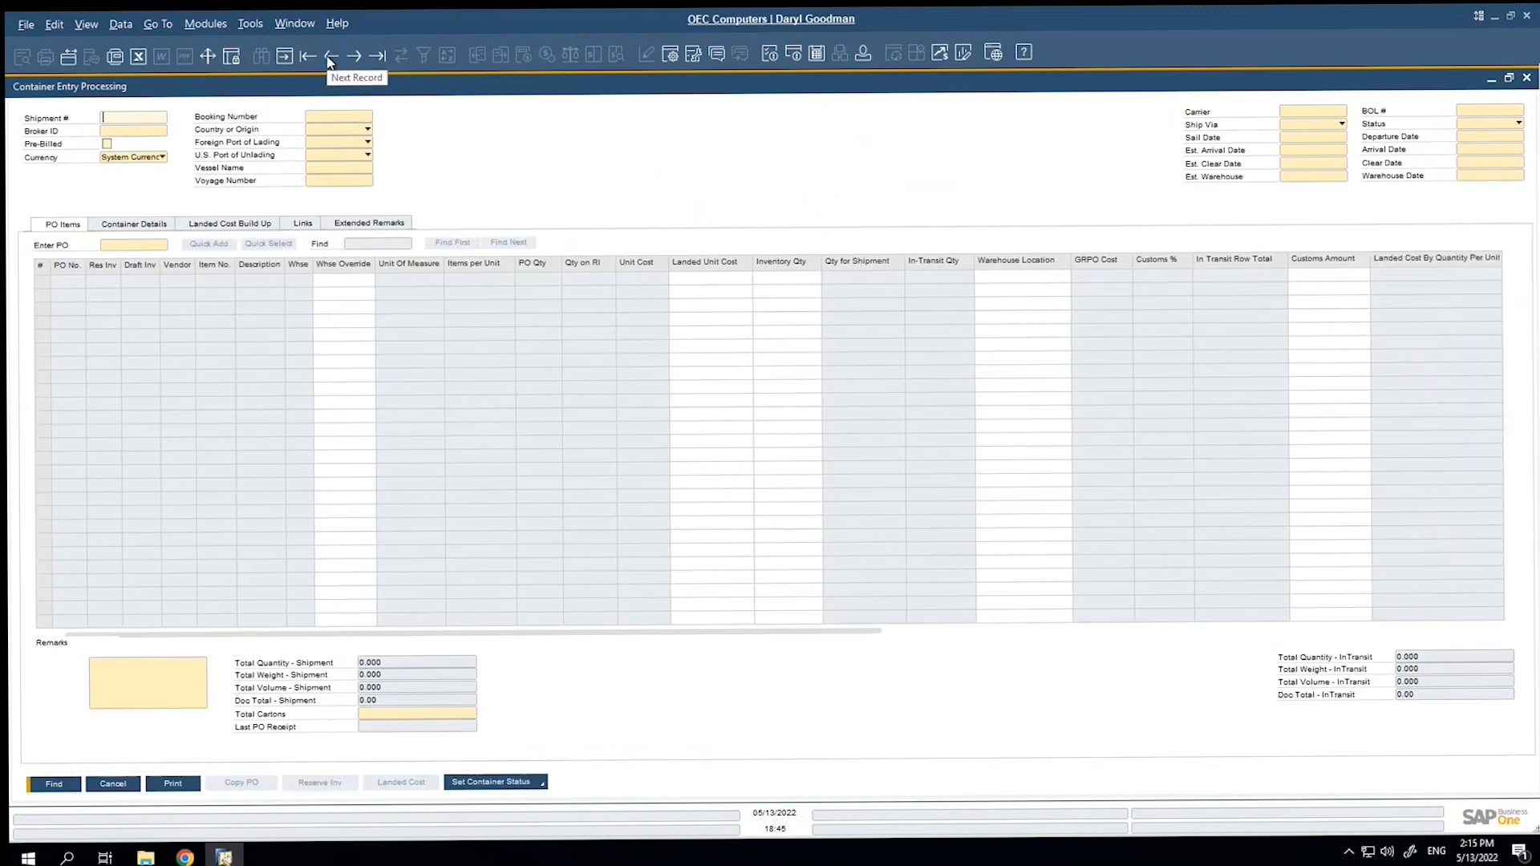
{"action": "left_click", "coordinate": [329, 58]}
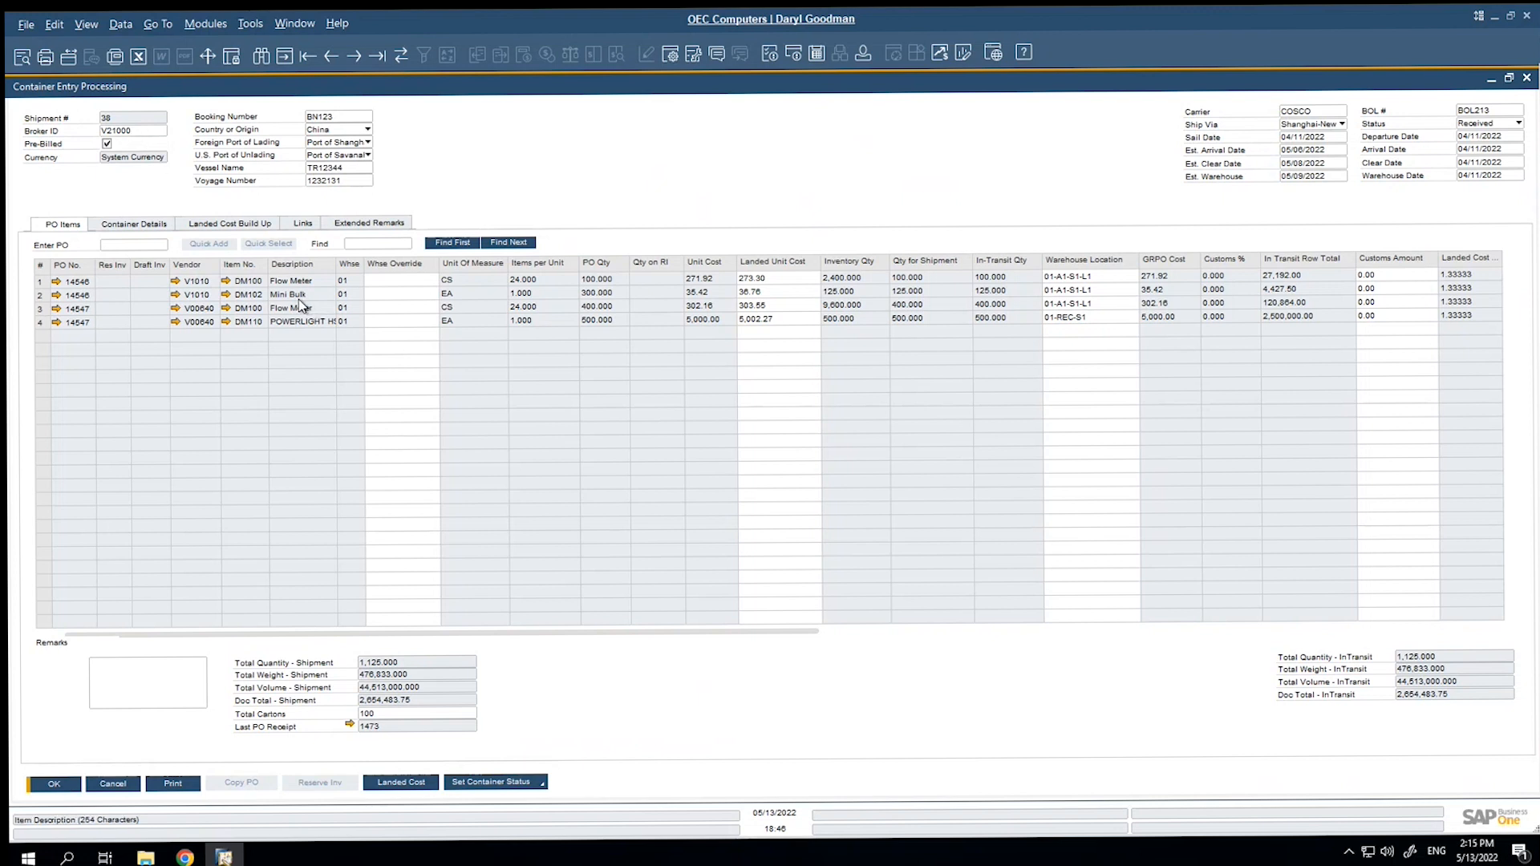
{"action": "left_click", "coordinate": [135, 224]}
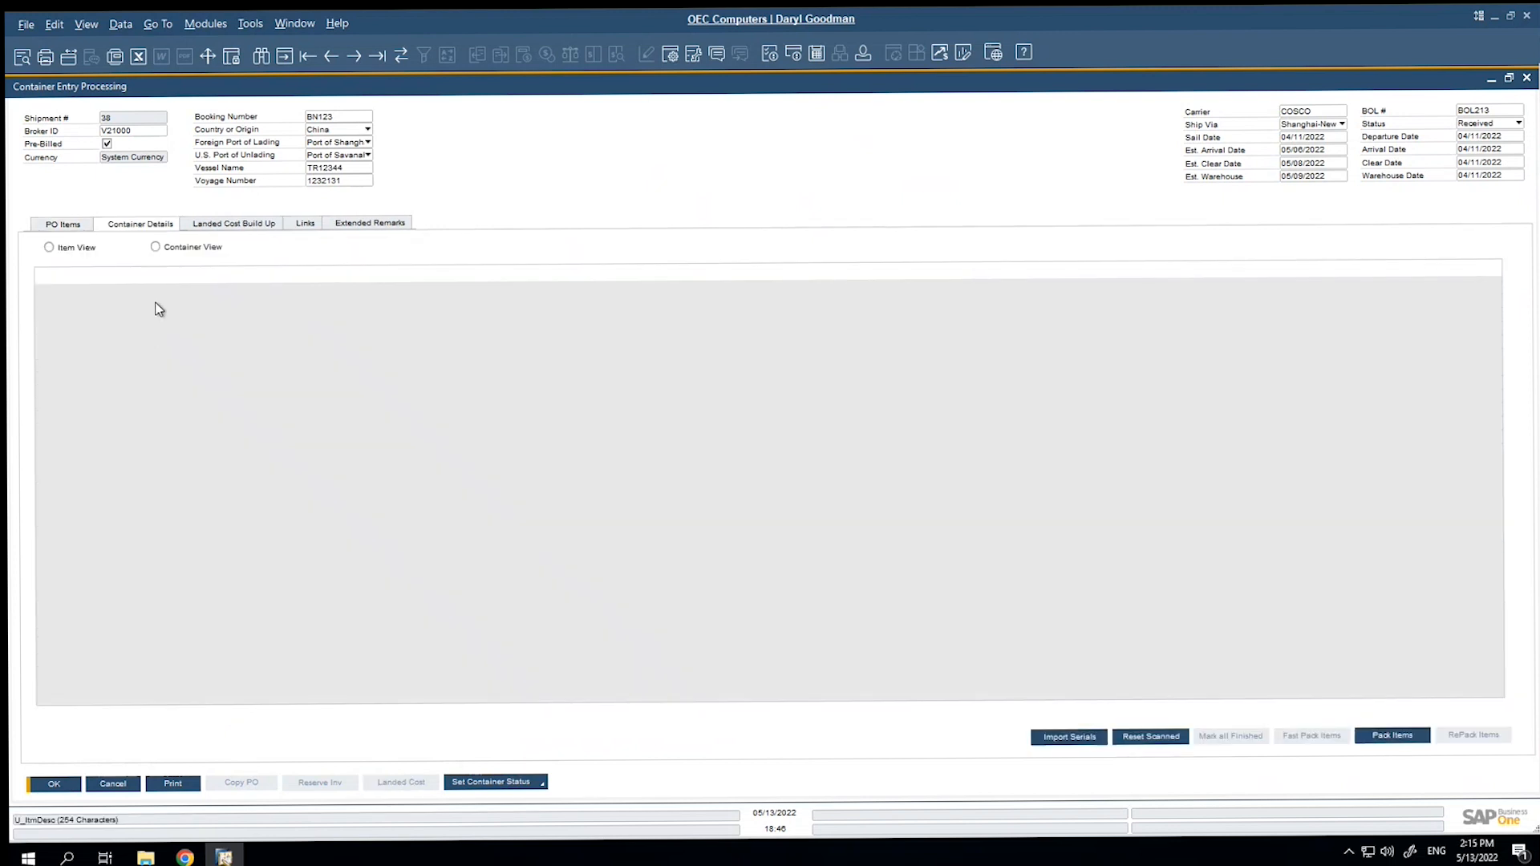
{"action": "left_click", "coordinate": [155, 247]}
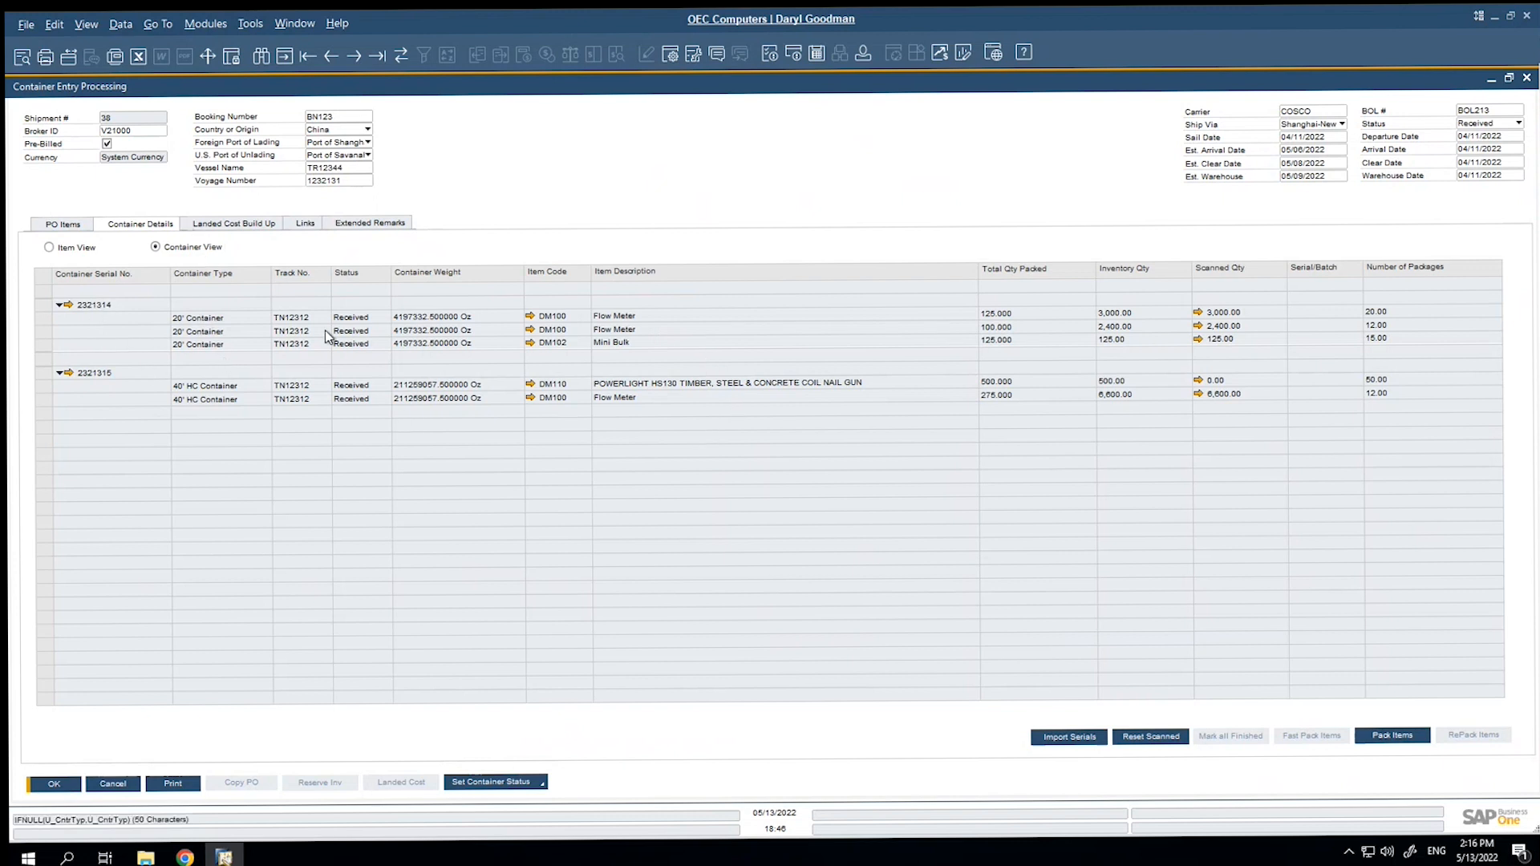
{"action": "left_click", "coordinate": [69, 249]}
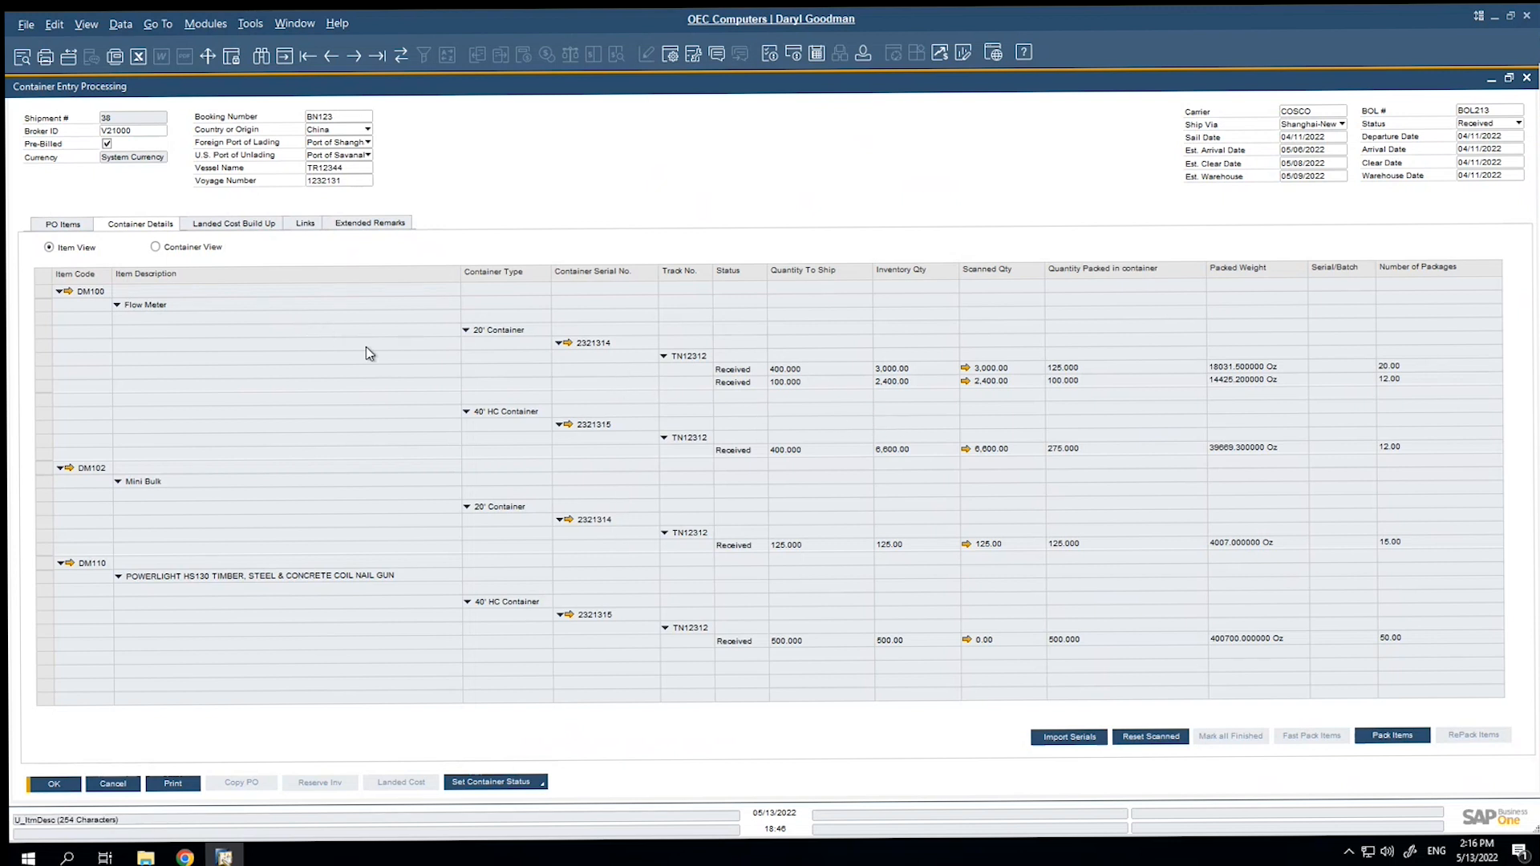
Review shipment 38's landed cost build-up and the available pre-defined cost sets without applying one.
{"action": "left_click", "coordinate": [218, 224]}
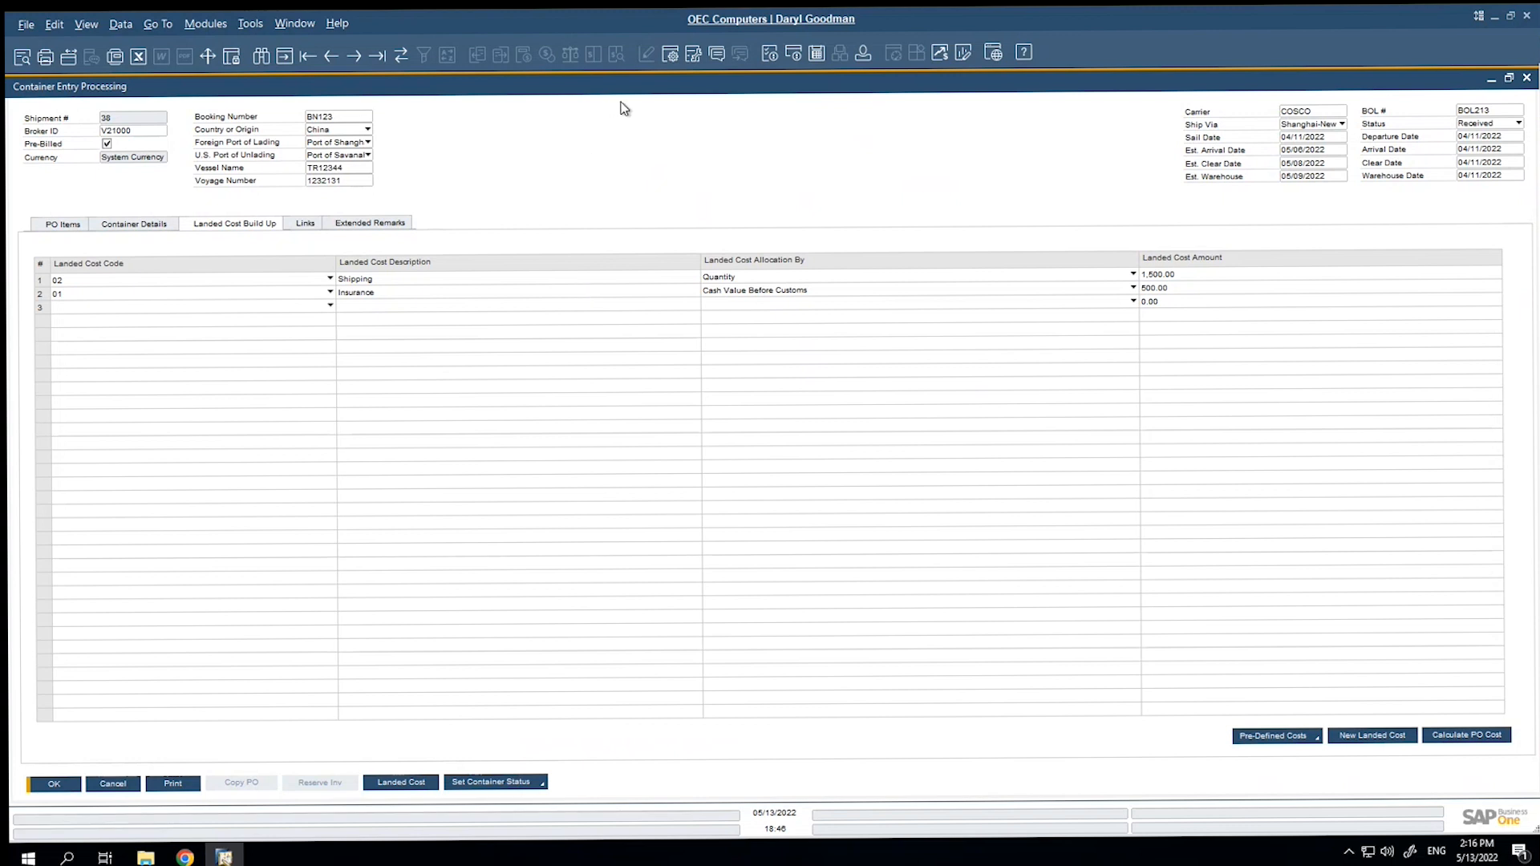
{"action": "left_click", "coordinate": [1316, 738]}
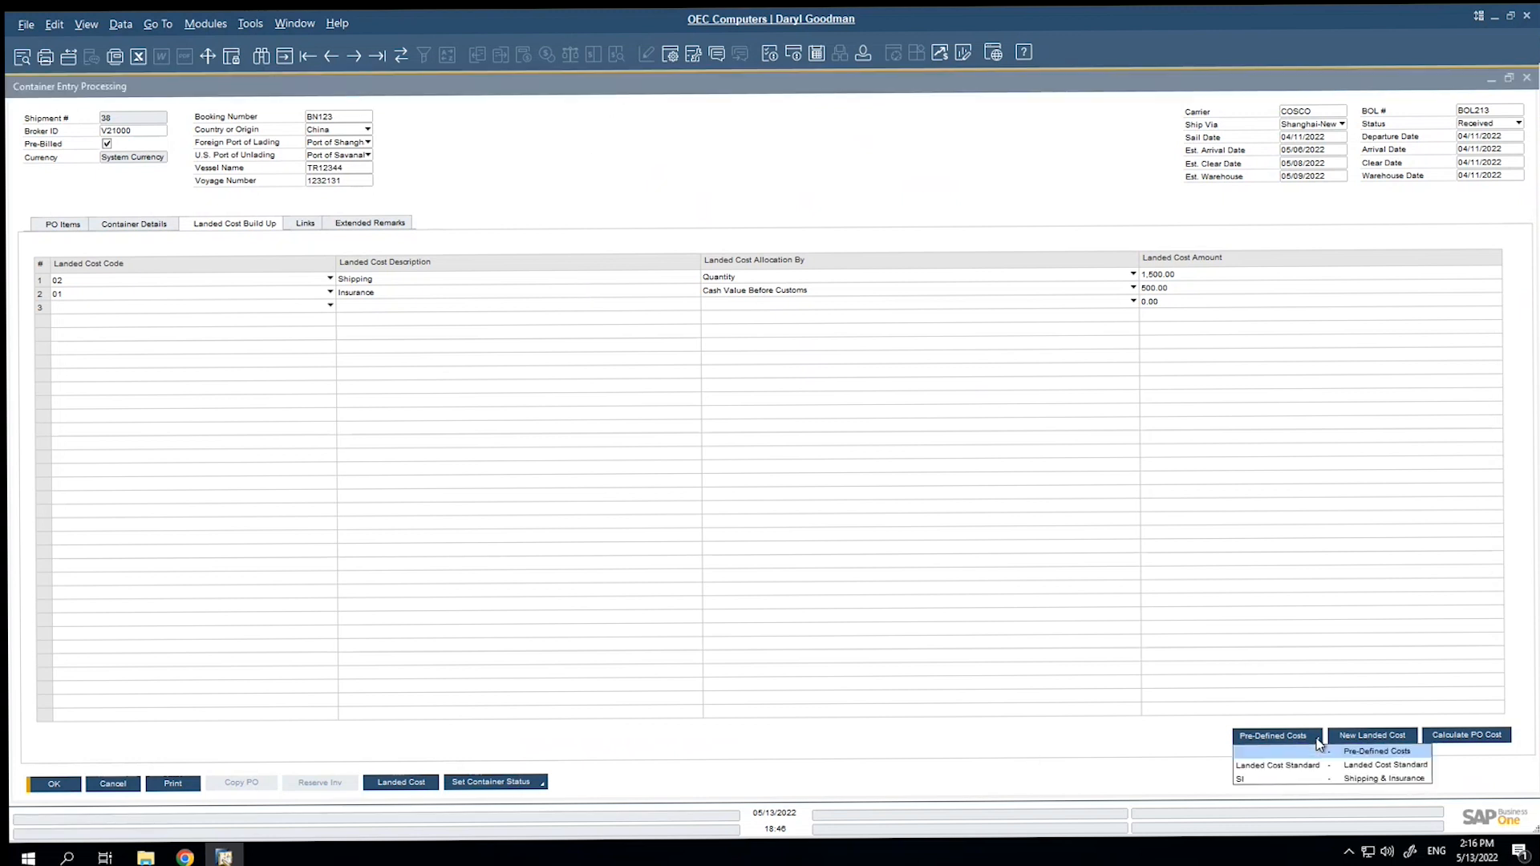
{"action": "left_click", "coordinate": [992, 748]}
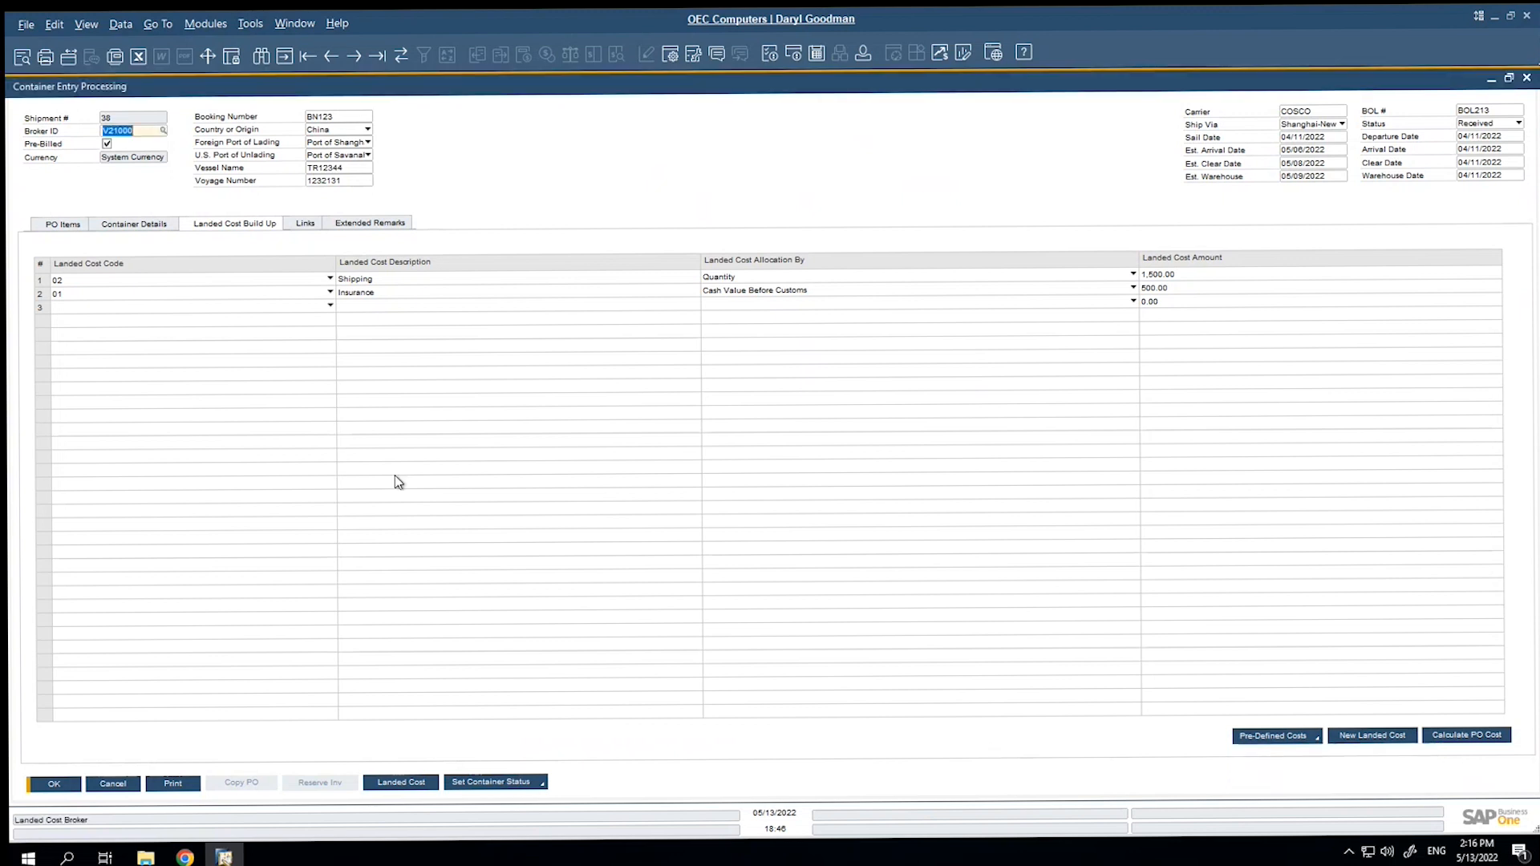
View the container details for item DM100 from the purchase order on the shipment's first line, and close both windows.
{"action": "left_click", "coordinate": [64, 232]}
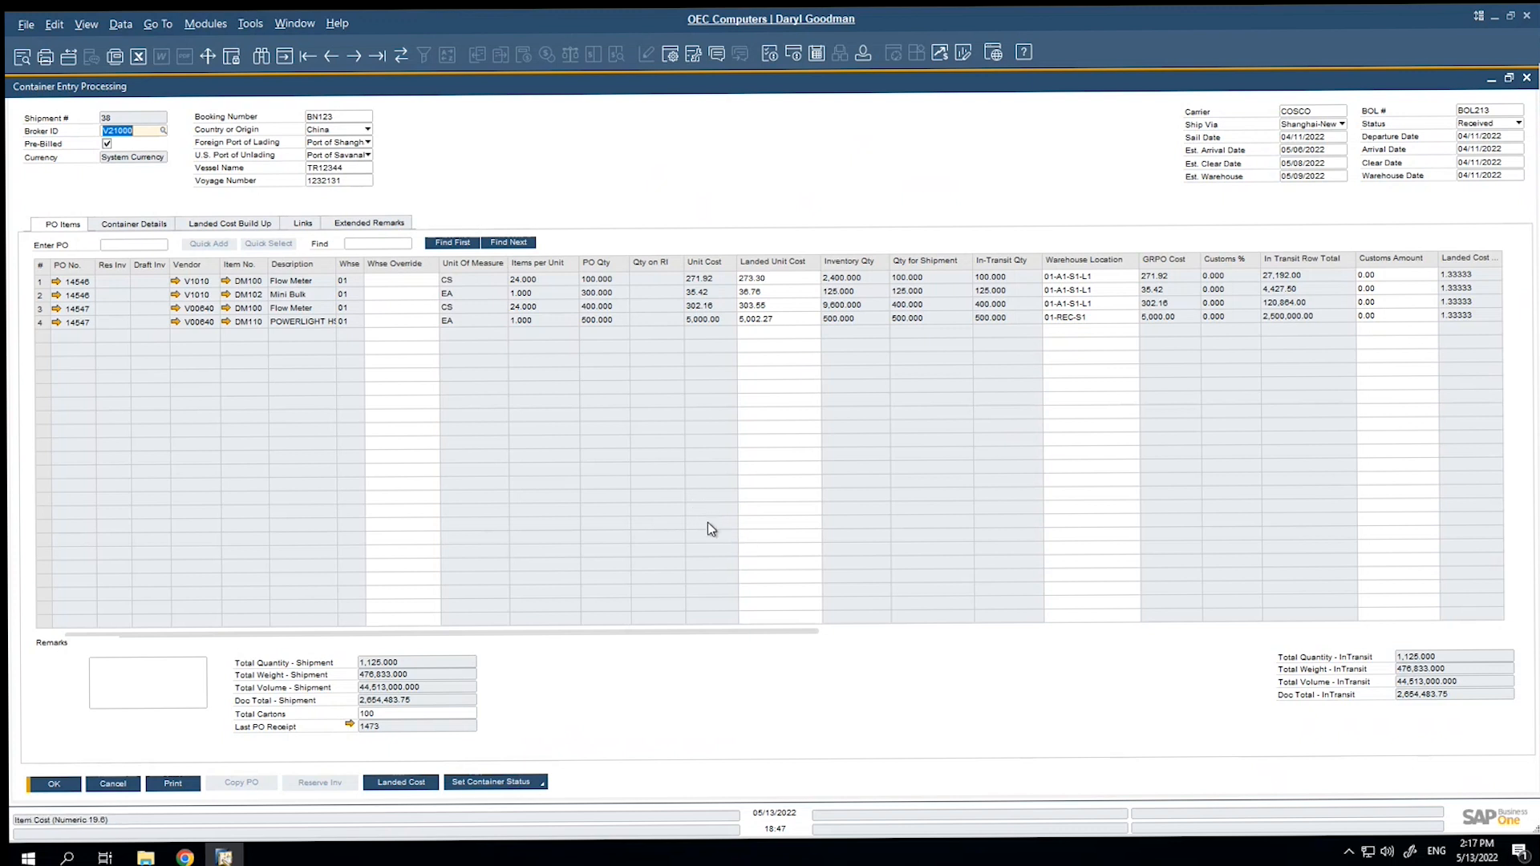
{"action": "left_click", "coordinate": [56, 281]}
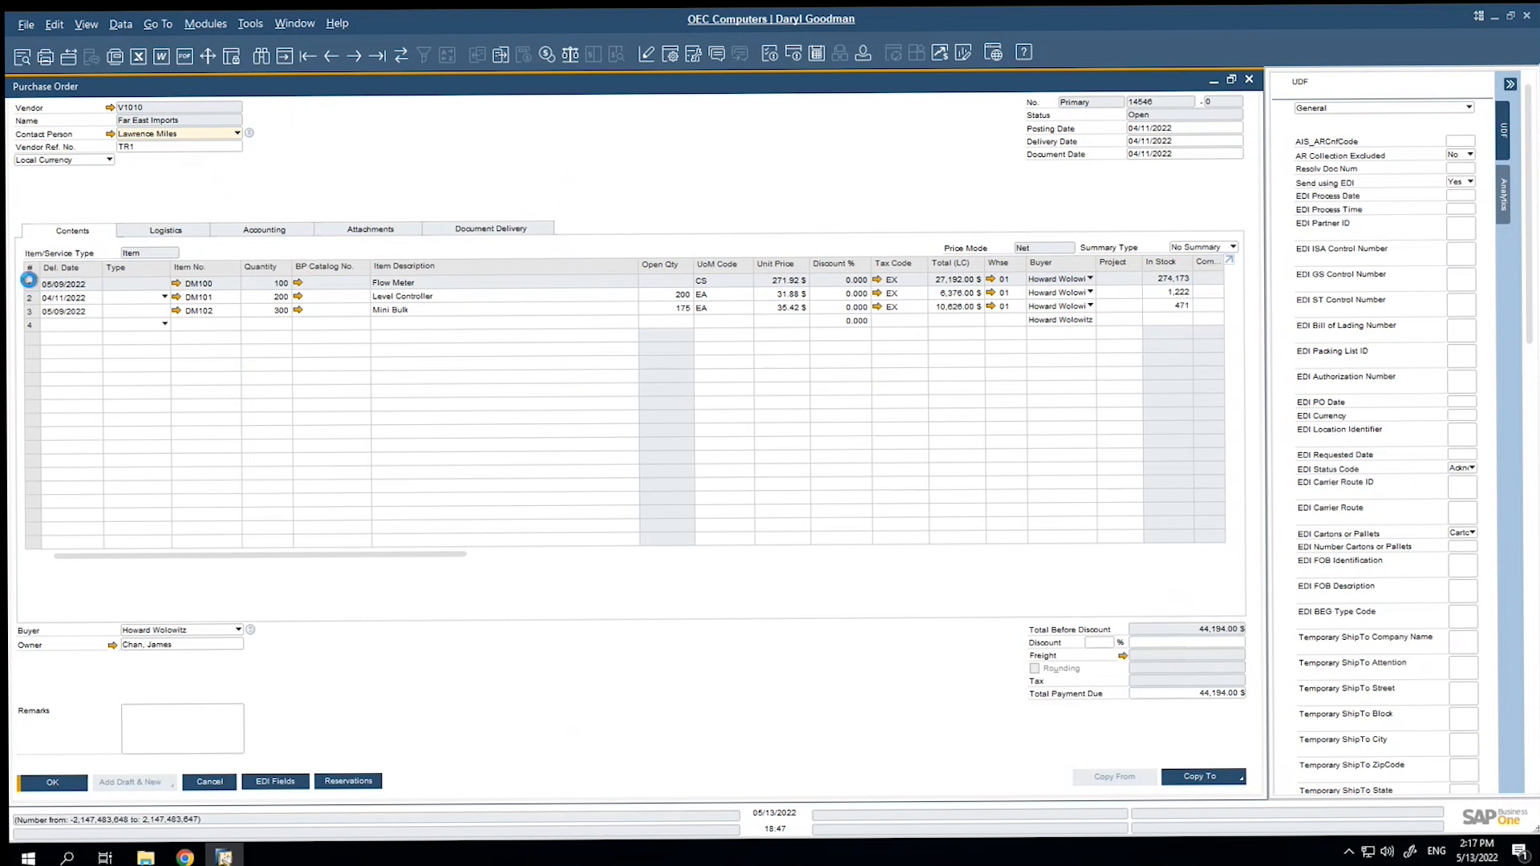
{"action": "left_click", "coordinate": [30, 284]}
{"action": "right_click", "coordinate": [32, 285]}
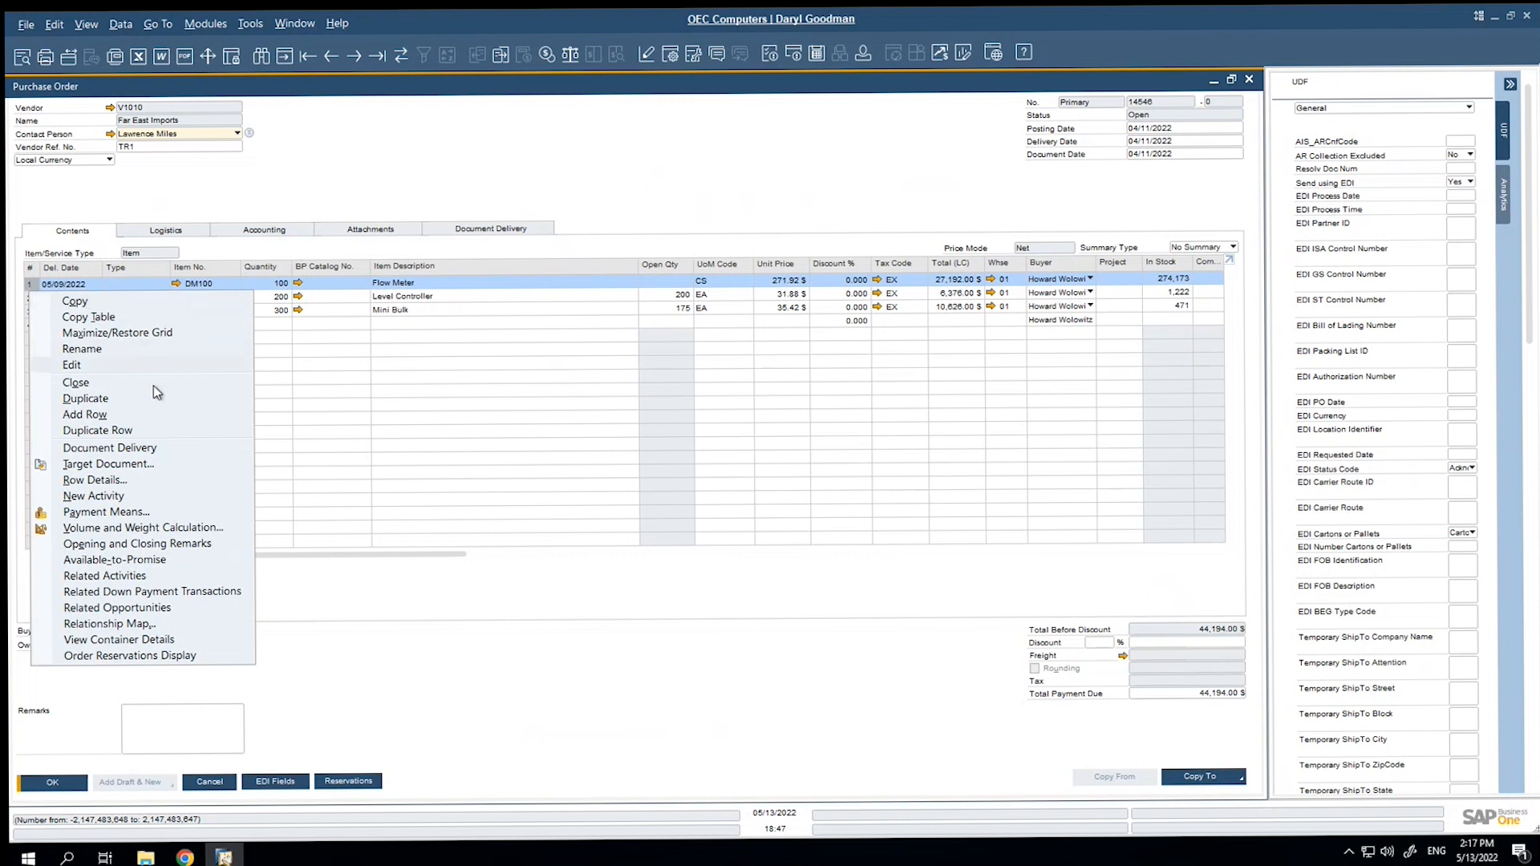
{"action": "left_click", "coordinate": [128, 641]}
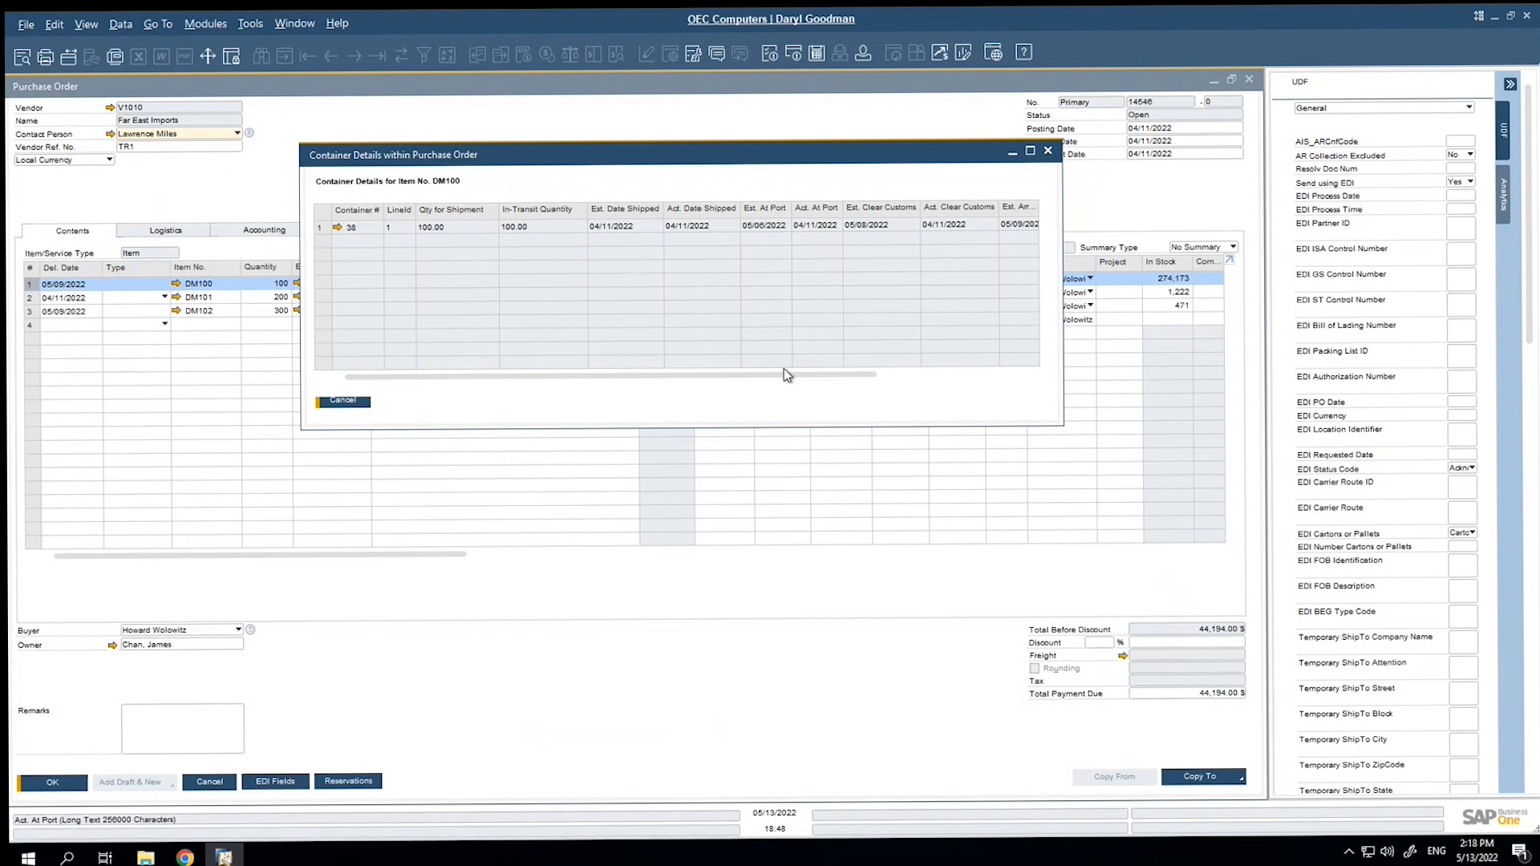
{"action": "left_click_drag", "start_coordinate": [794, 375], "coordinate": [962, 373]}
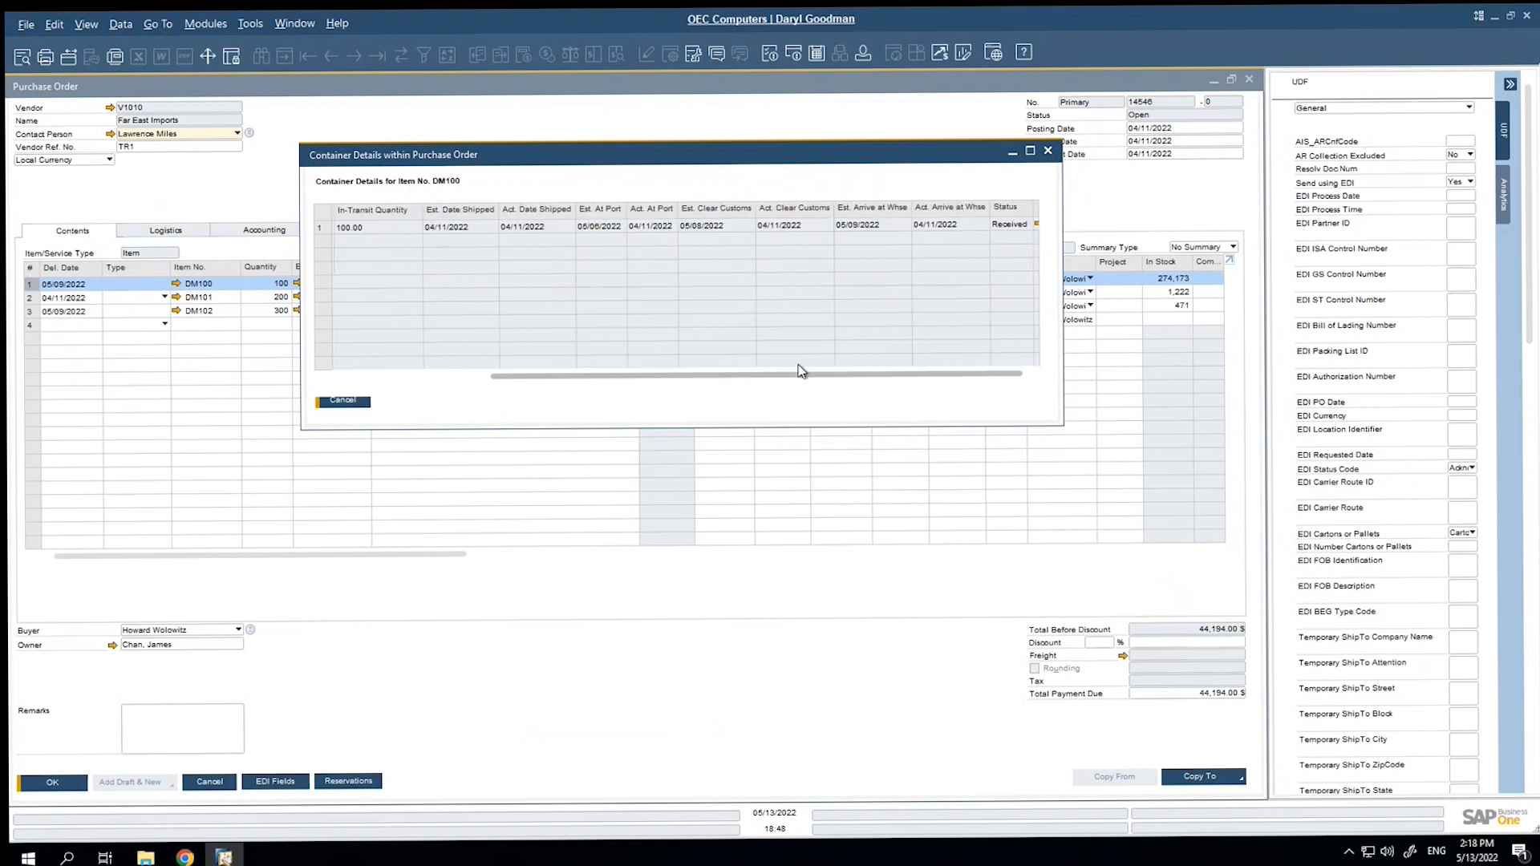
{"action": "left_click_drag", "start_coordinate": [799, 371], "coordinate": [570, 364]}
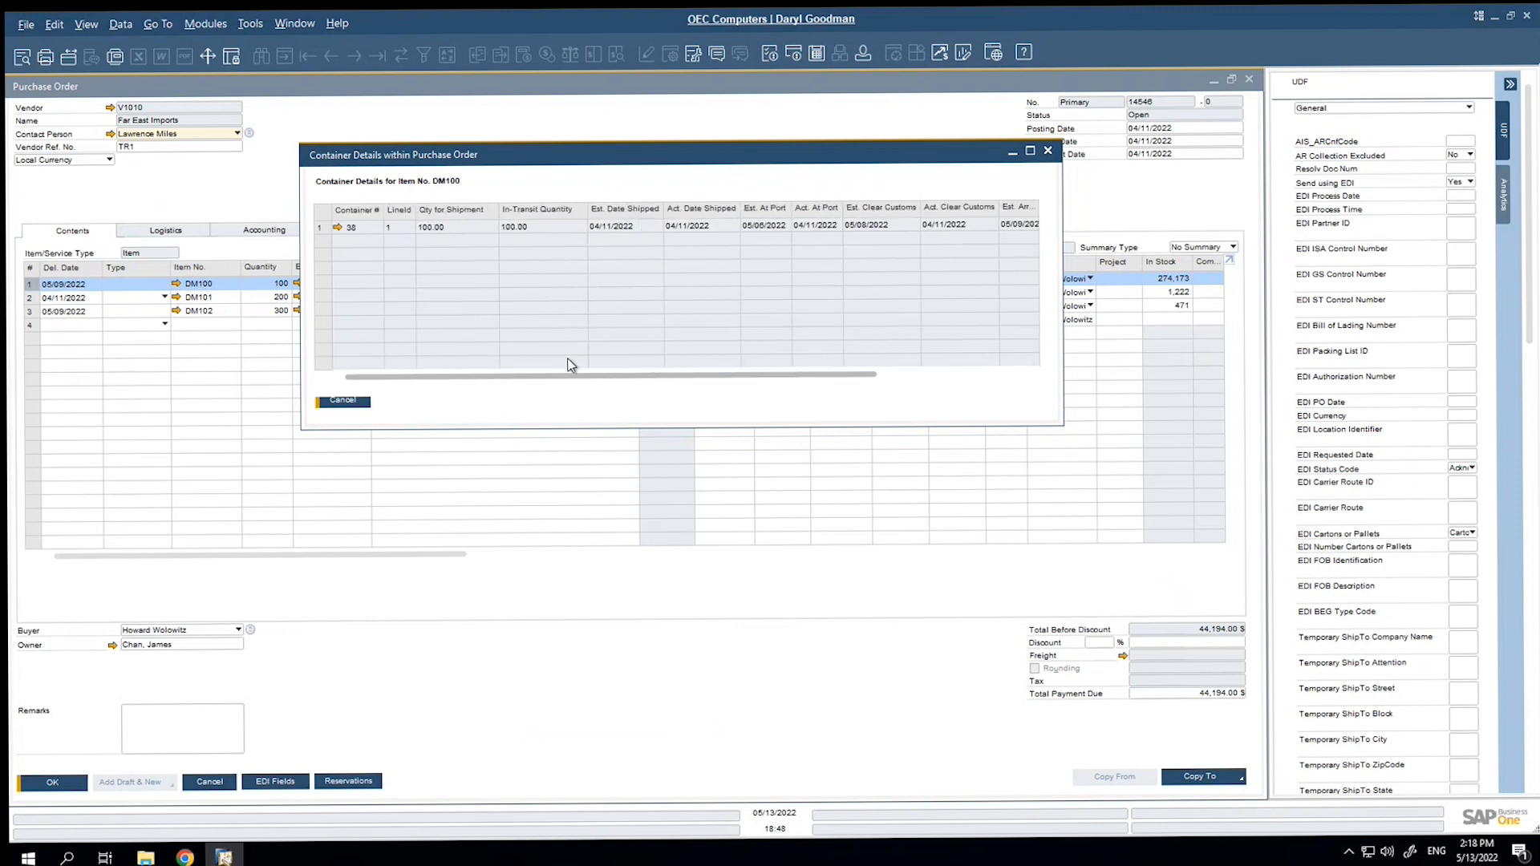
{"action": "left_click", "coordinate": [353, 403]}
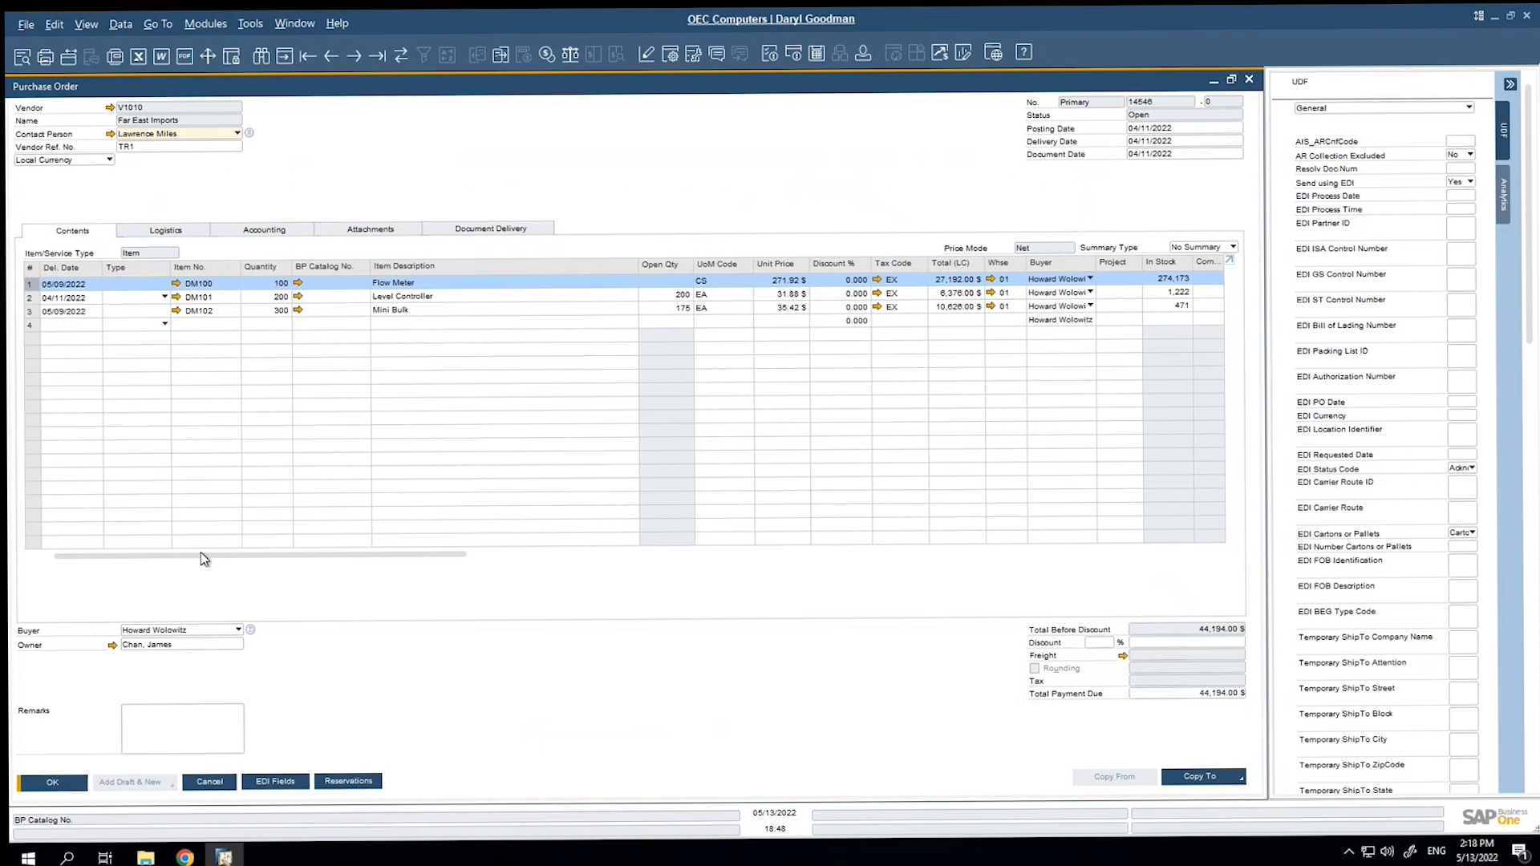
{"action": "left_click", "coordinate": [207, 782]}
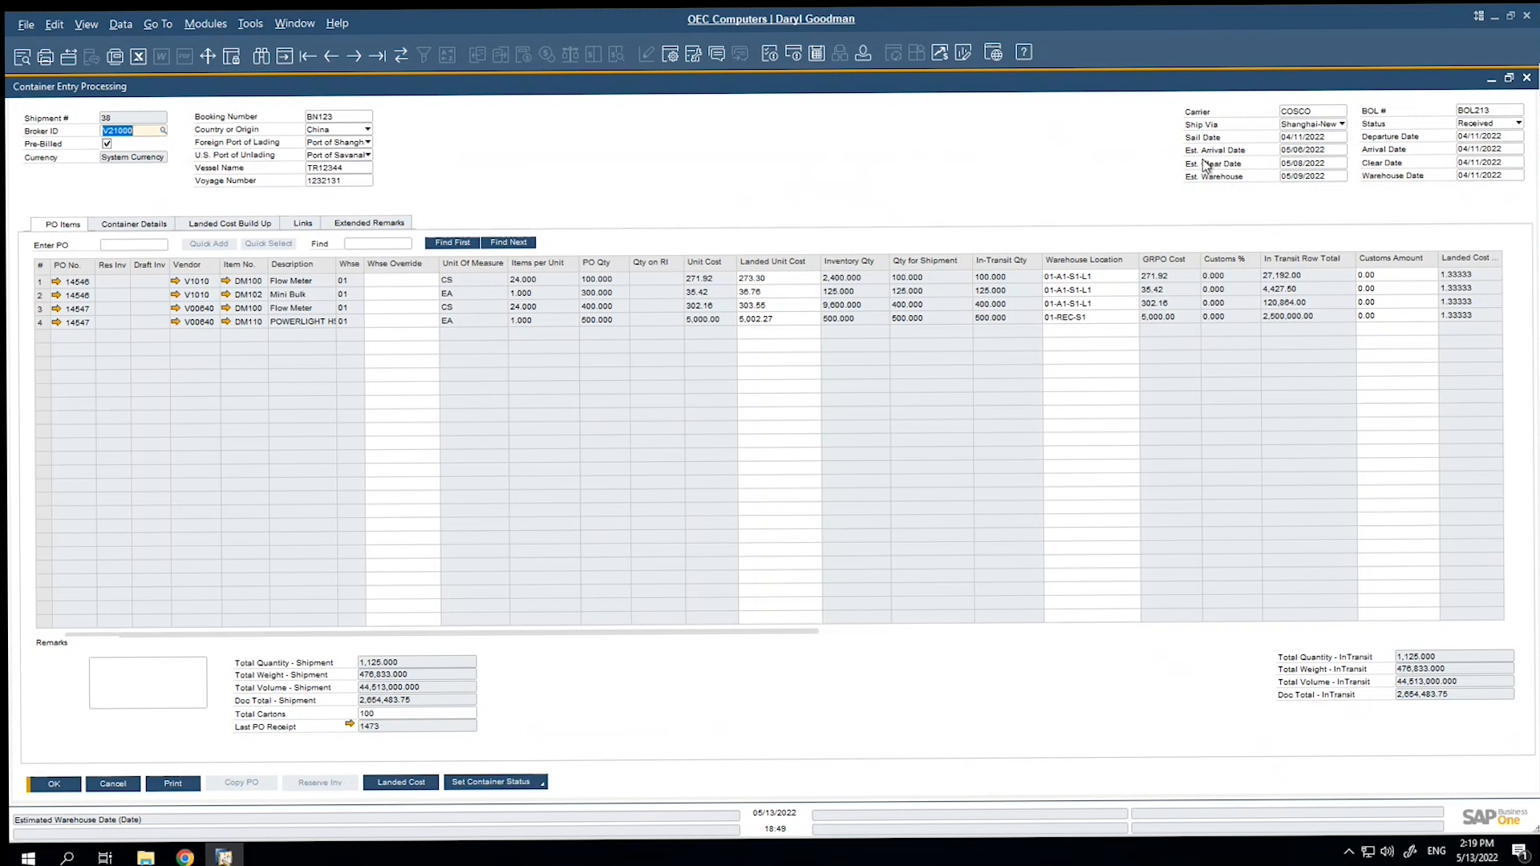
Review the Packing Items window for the shipment's containers and close it without packing anything.
{"action": "left_click", "coordinate": [171, 227]}
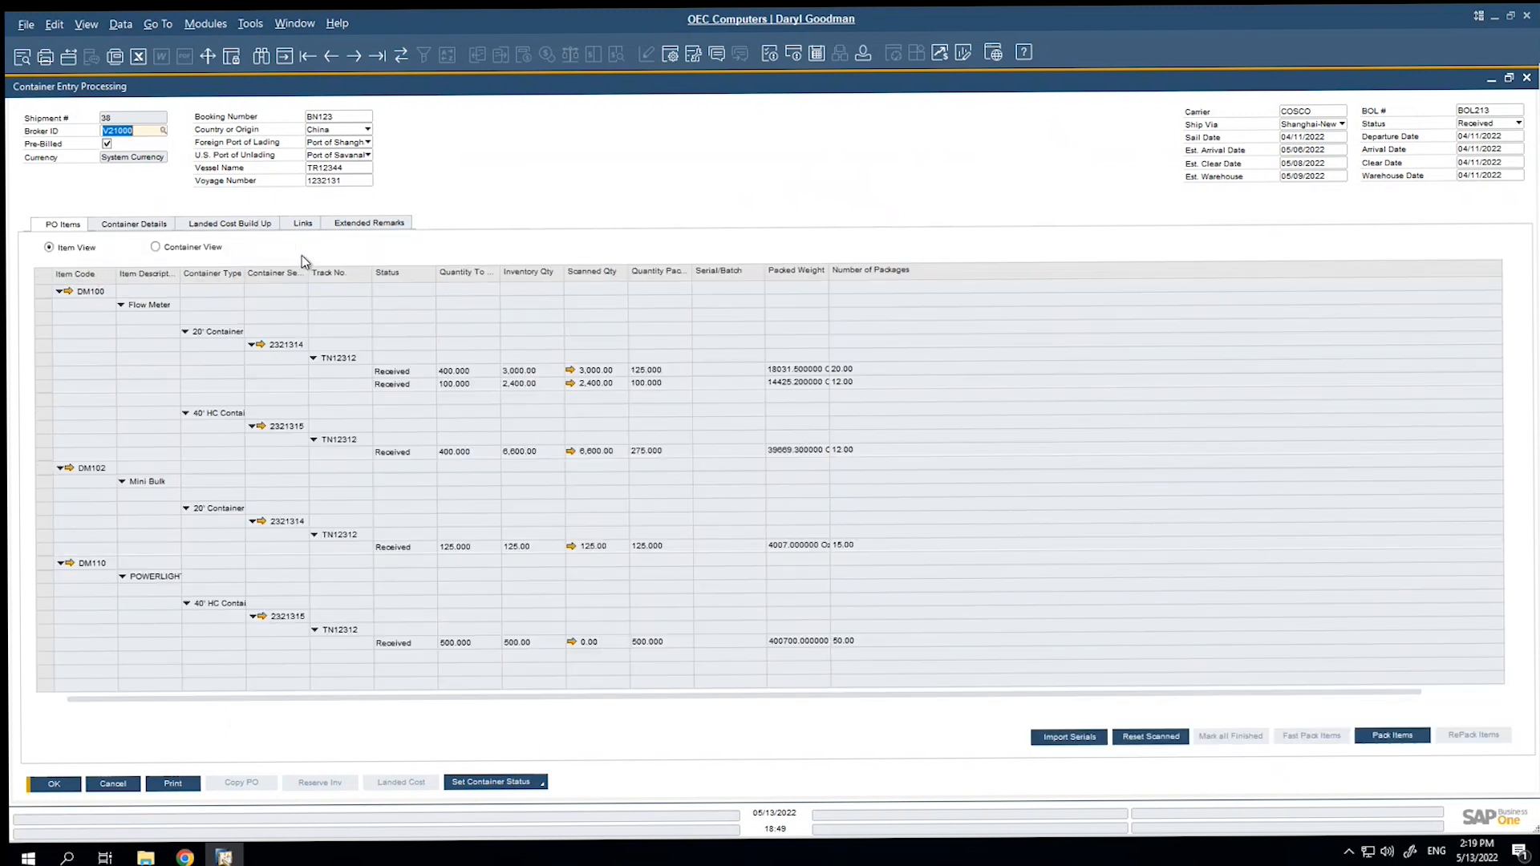
{"action": "left_click", "coordinate": [1379, 736]}
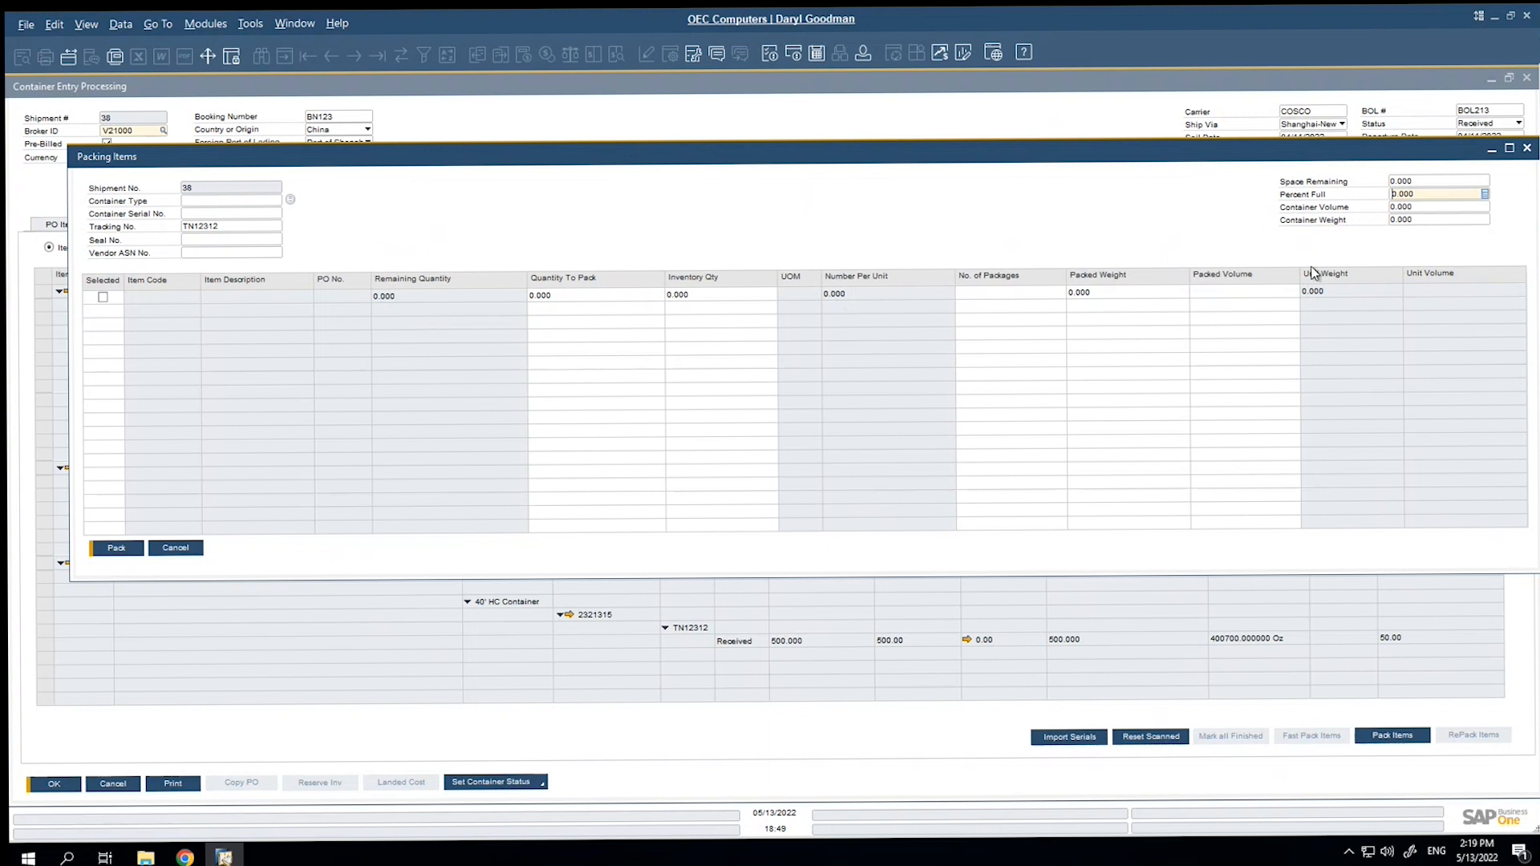
{"action": "left_click", "coordinate": [176, 548]}
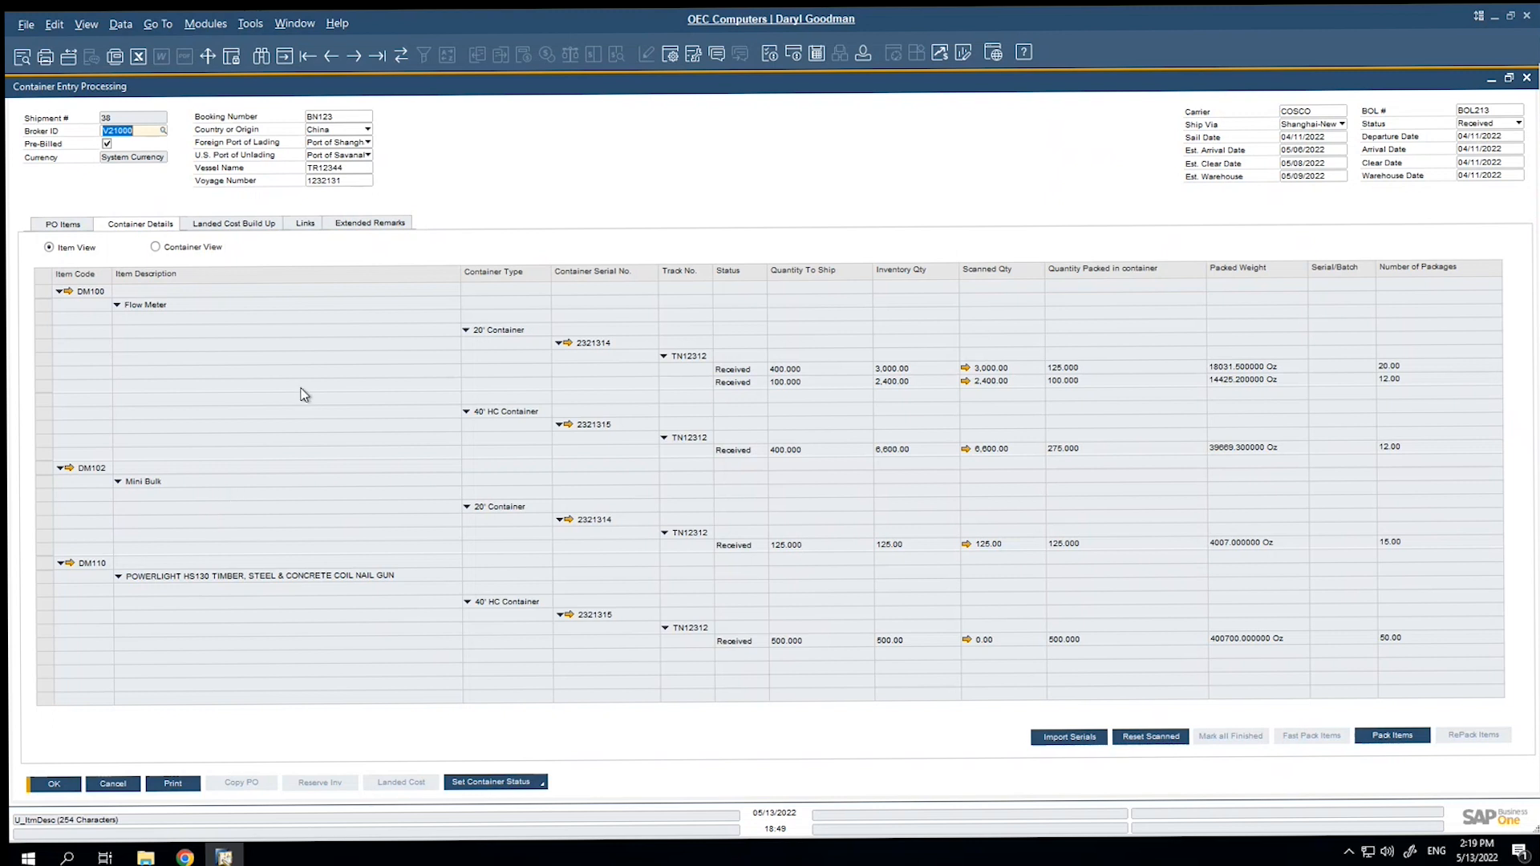
Review the shipment's linked files and extended remarks, and close Container Entry Processing.
{"action": "left_click", "coordinate": [304, 225]}
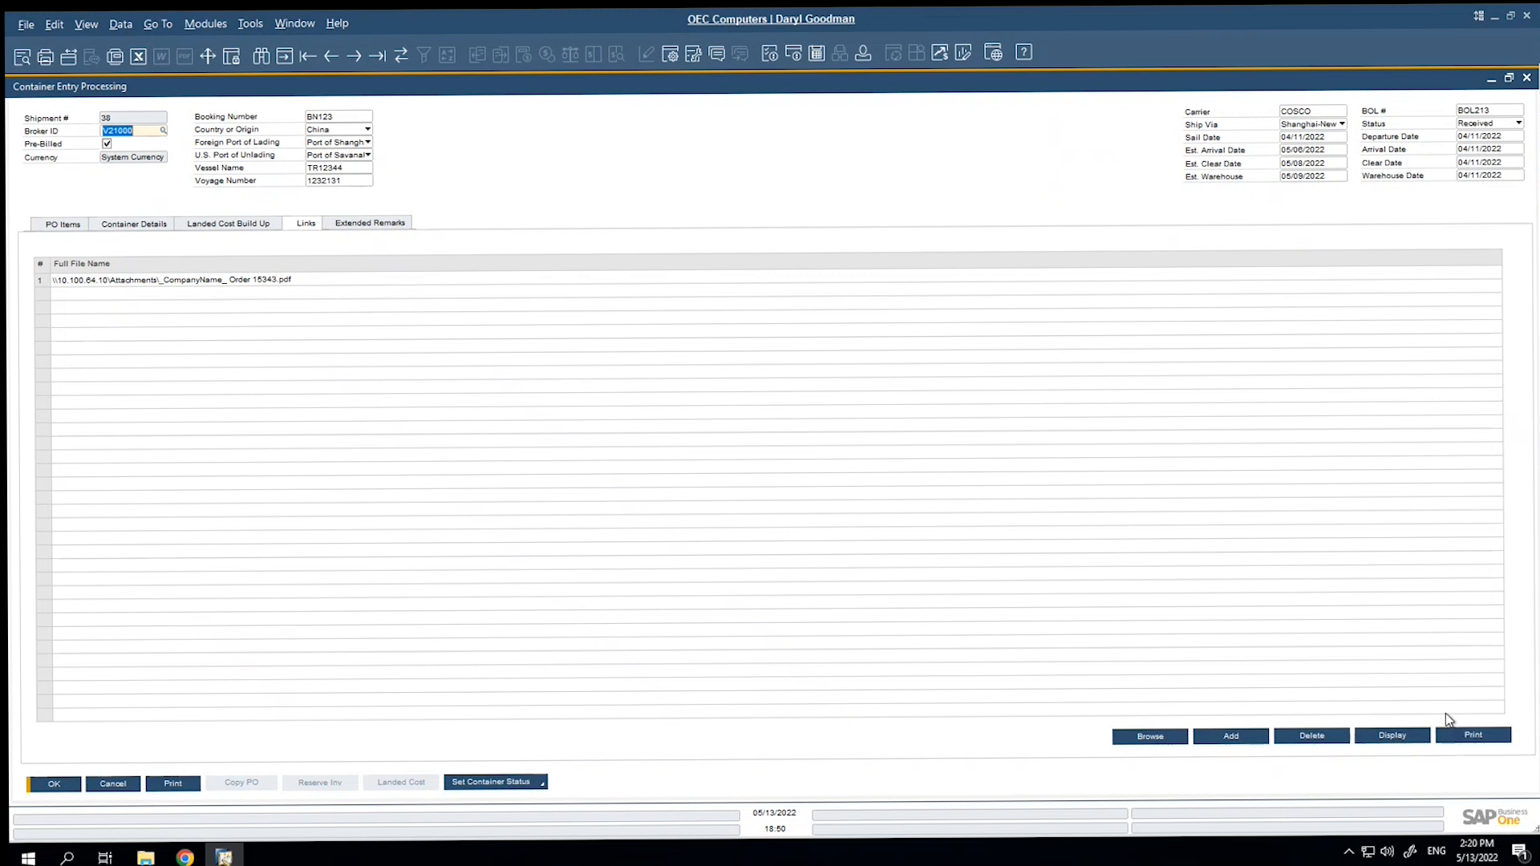
{"action": "left_click", "coordinate": [370, 225]}
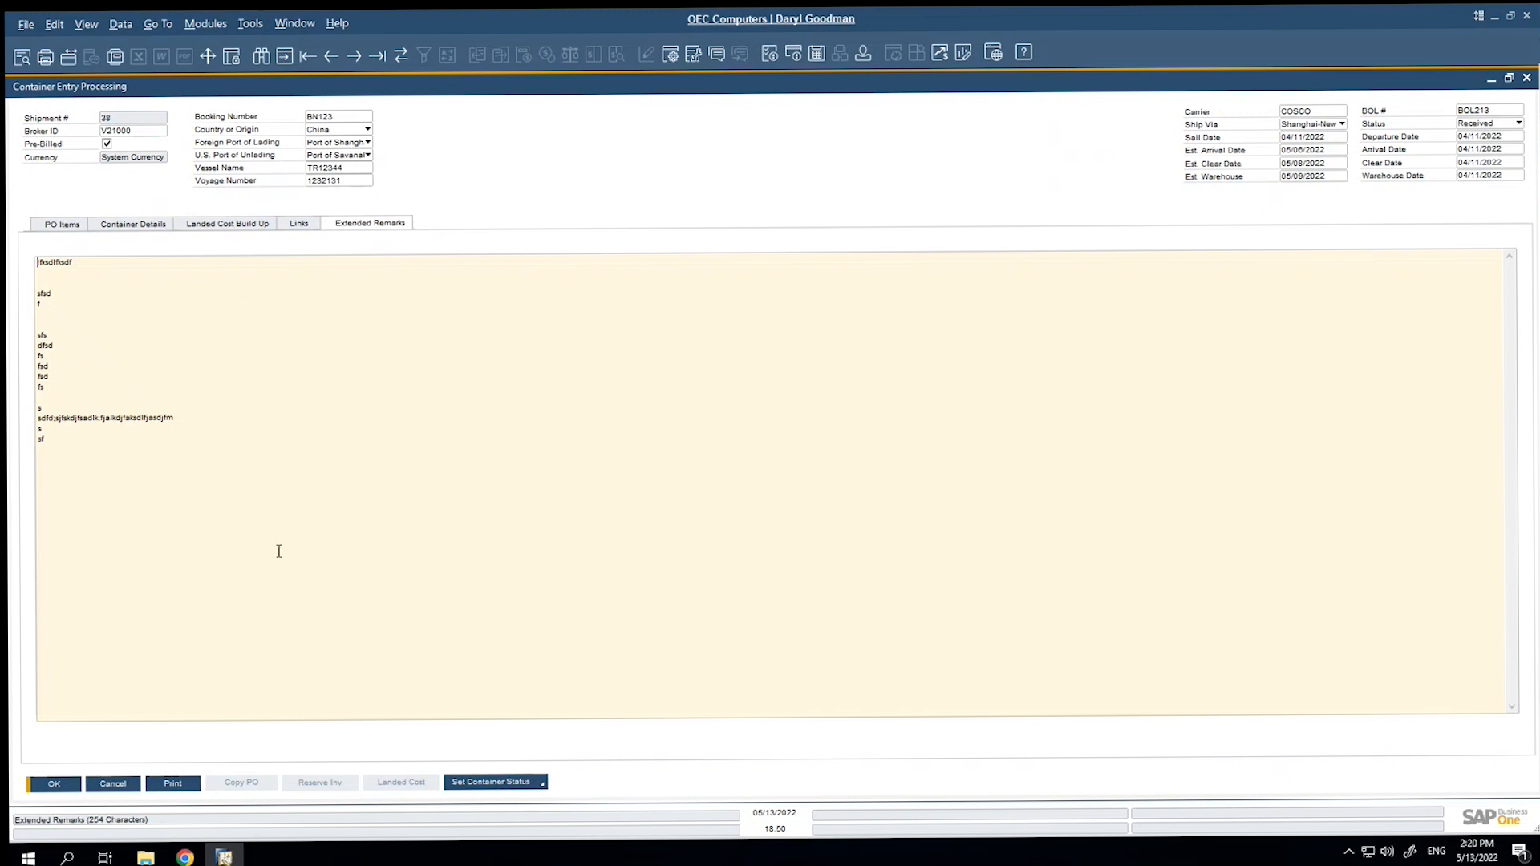
{"action": "left_click", "coordinate": [127, 785]}
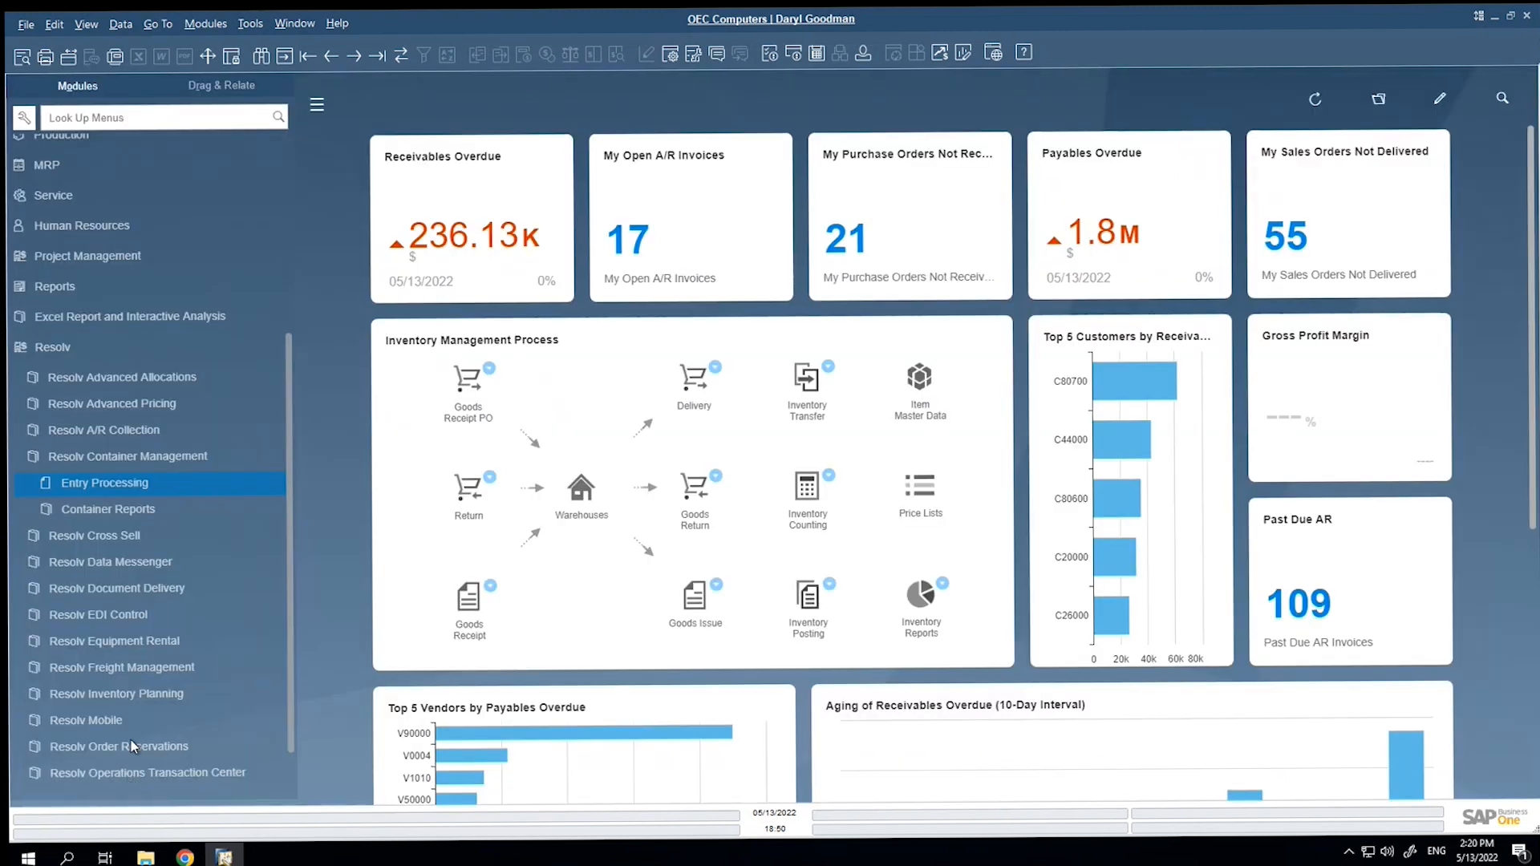
Run the By Item container report with the preset statuses, view the PO details for shipment 24's first WW130 row, and close the report.
{"action": "left_click", "coordinate": [109, 508]}
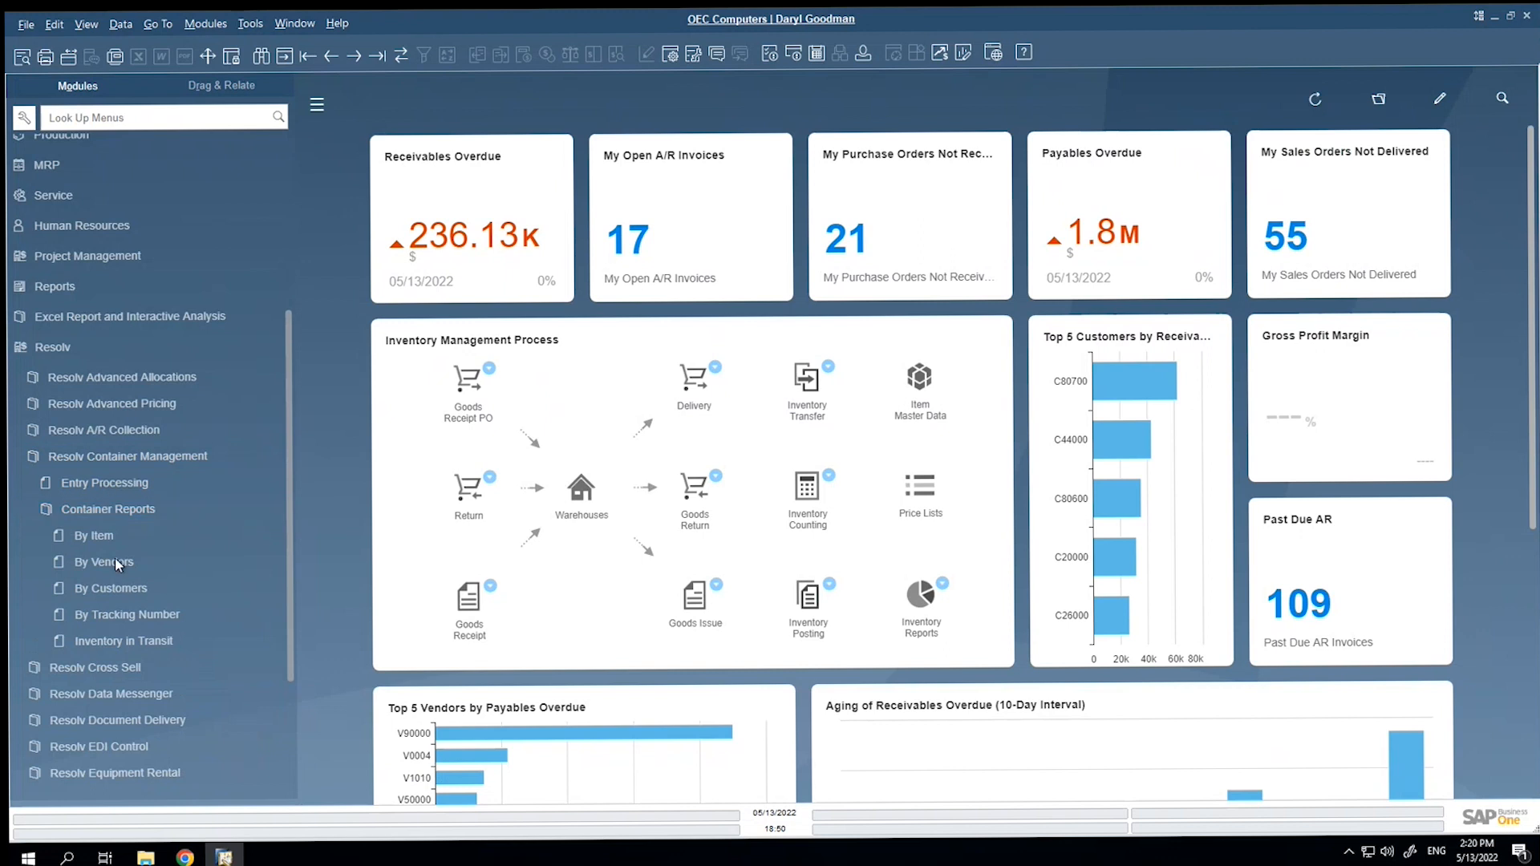
{"action": "left_click", "coordinate": [108, 537]}
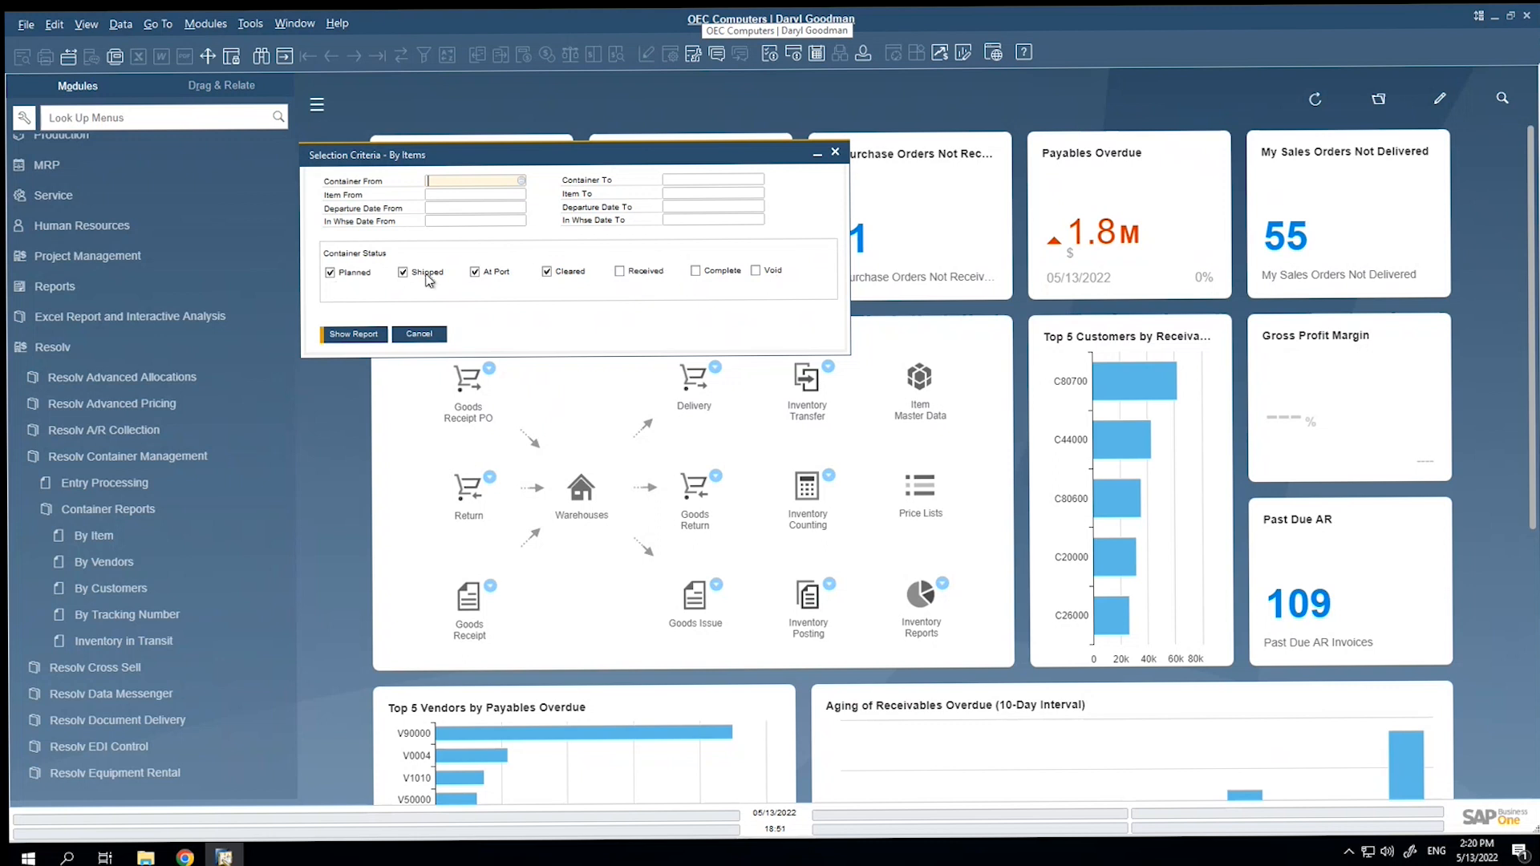
{"action": "left_click", "coordinate": [367, 335]}
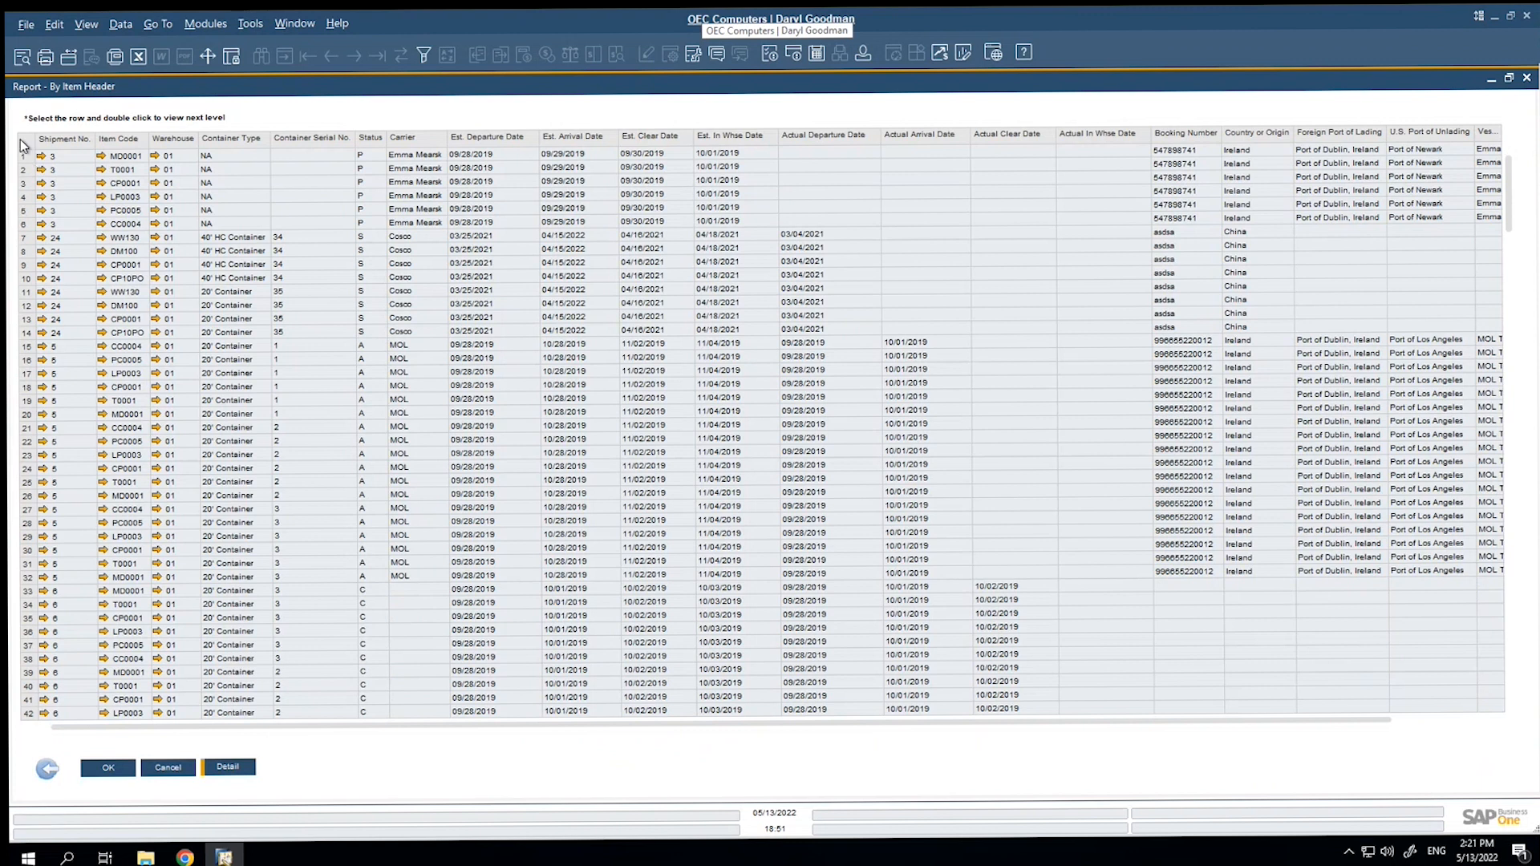
{"action": "left_click", "coordinate": [28, 239]}
{"action": "left_click", "coordinate": [240, 768]}
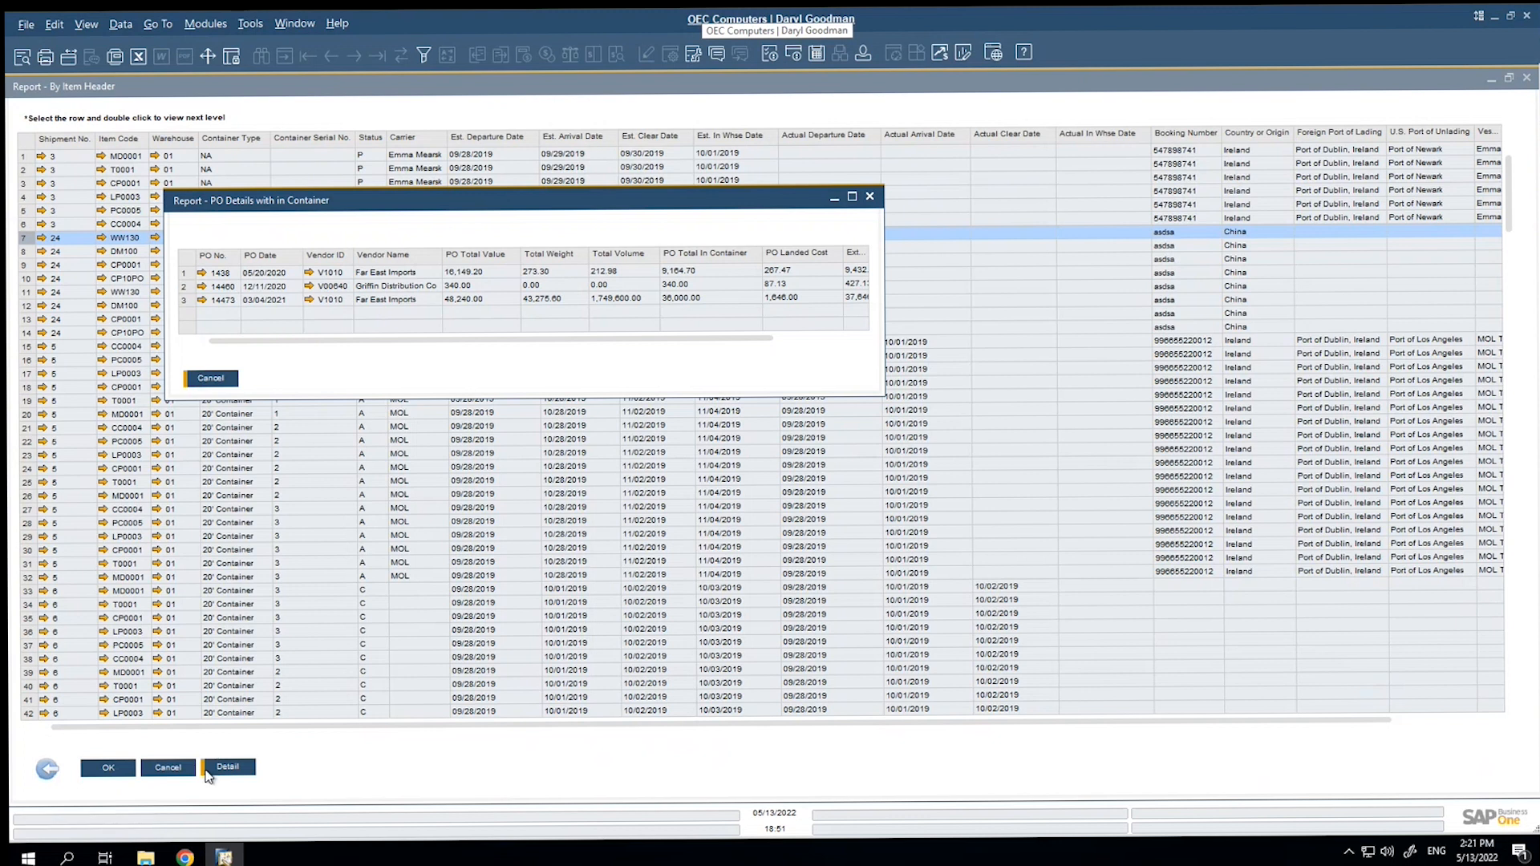
{"action": "key", "text": "Escape"}
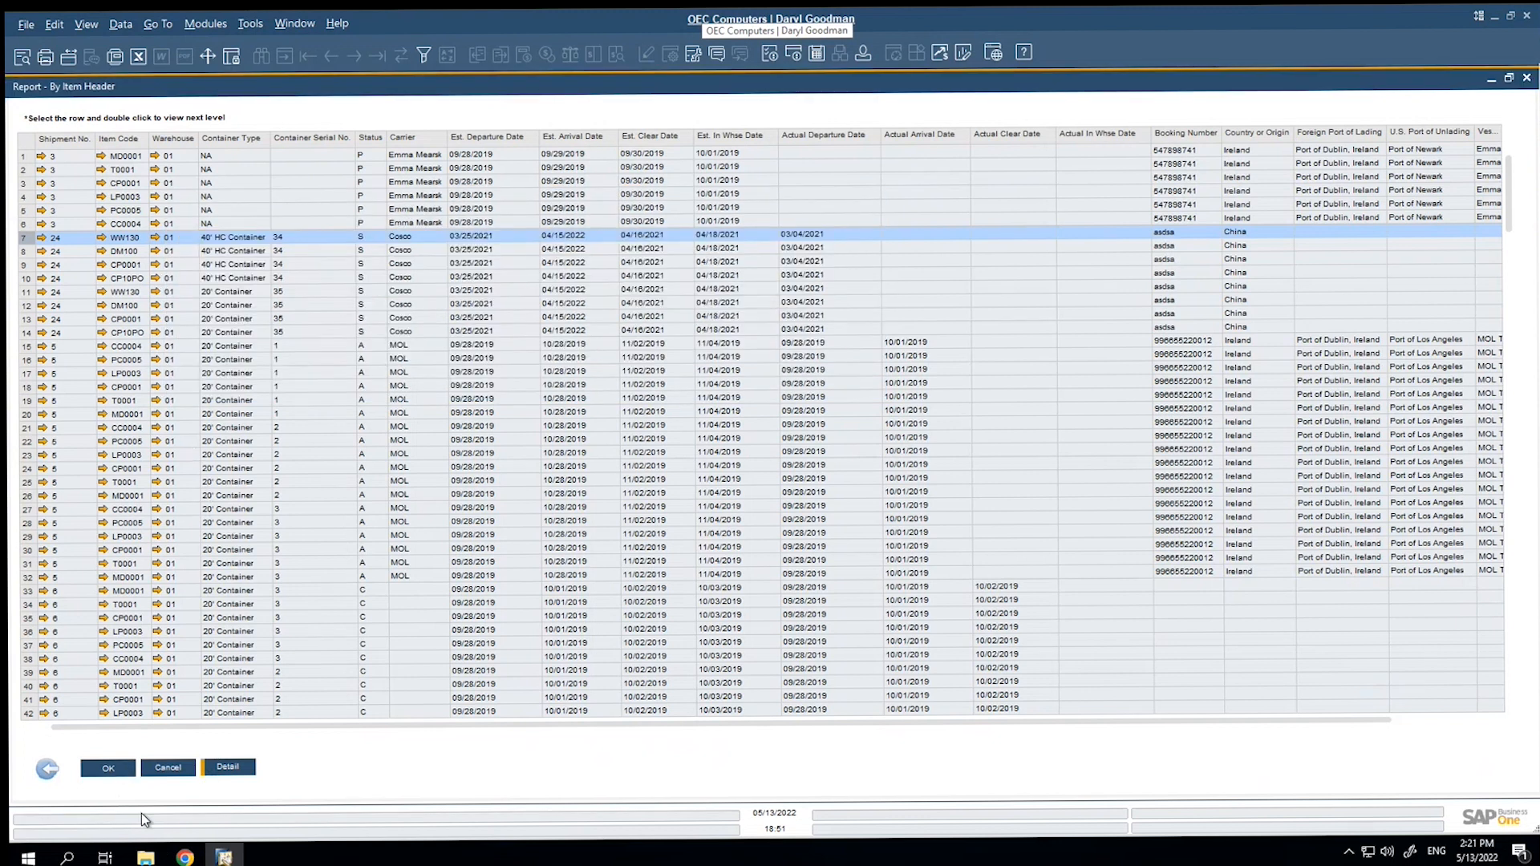
{"action": "left_click", "coordinate": [122, 768]}
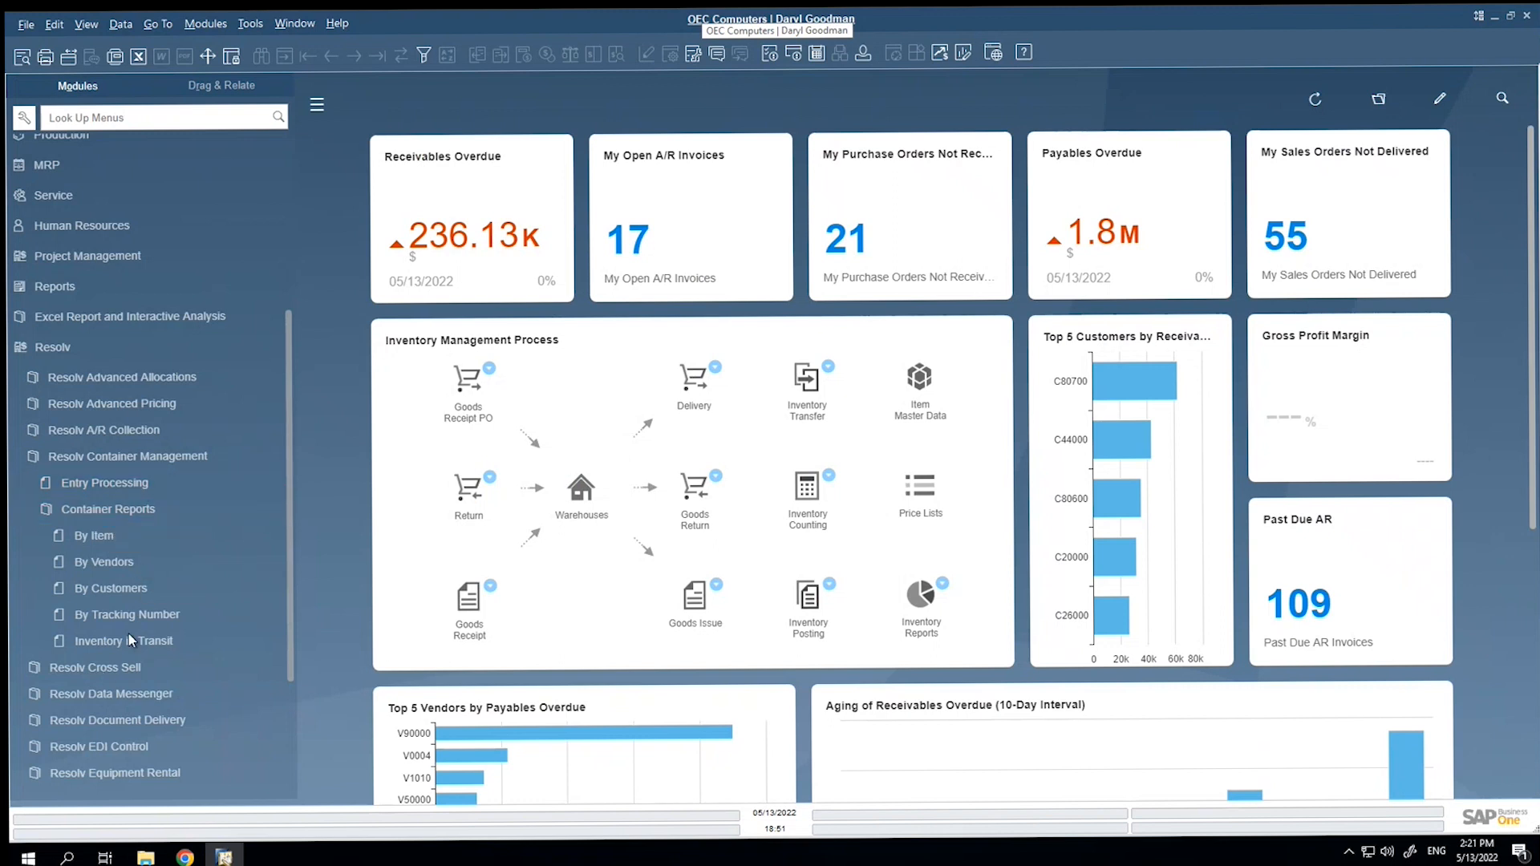
Run the Inventory in Transit container report for Pre-Bills Only with container status All Open.
{"action": "left_click", "coordinate": [152, 616]}
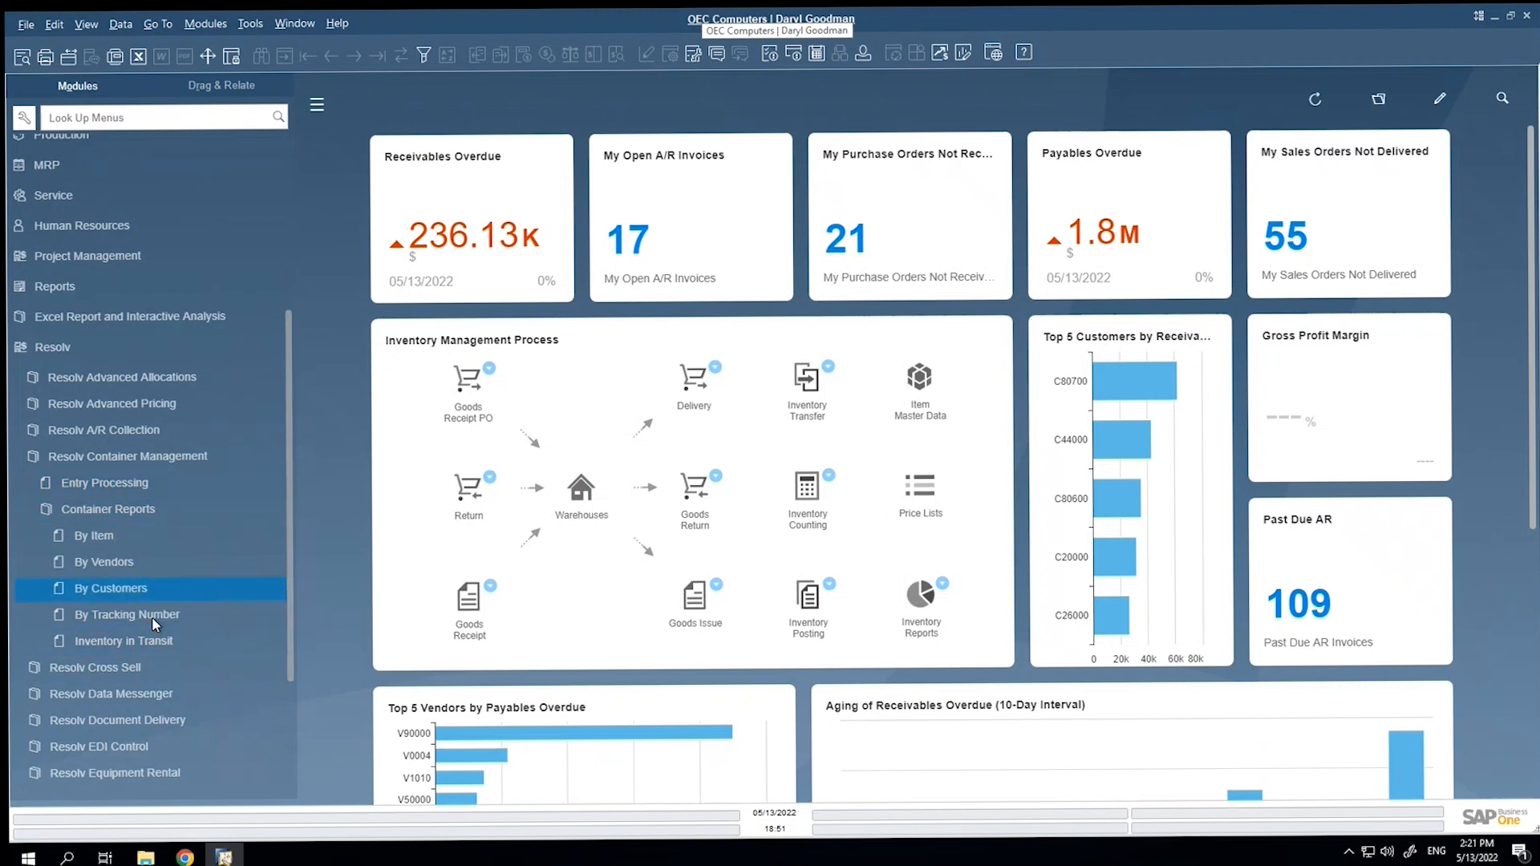
{"action": "left_click", "coordinate": [149, 642]}
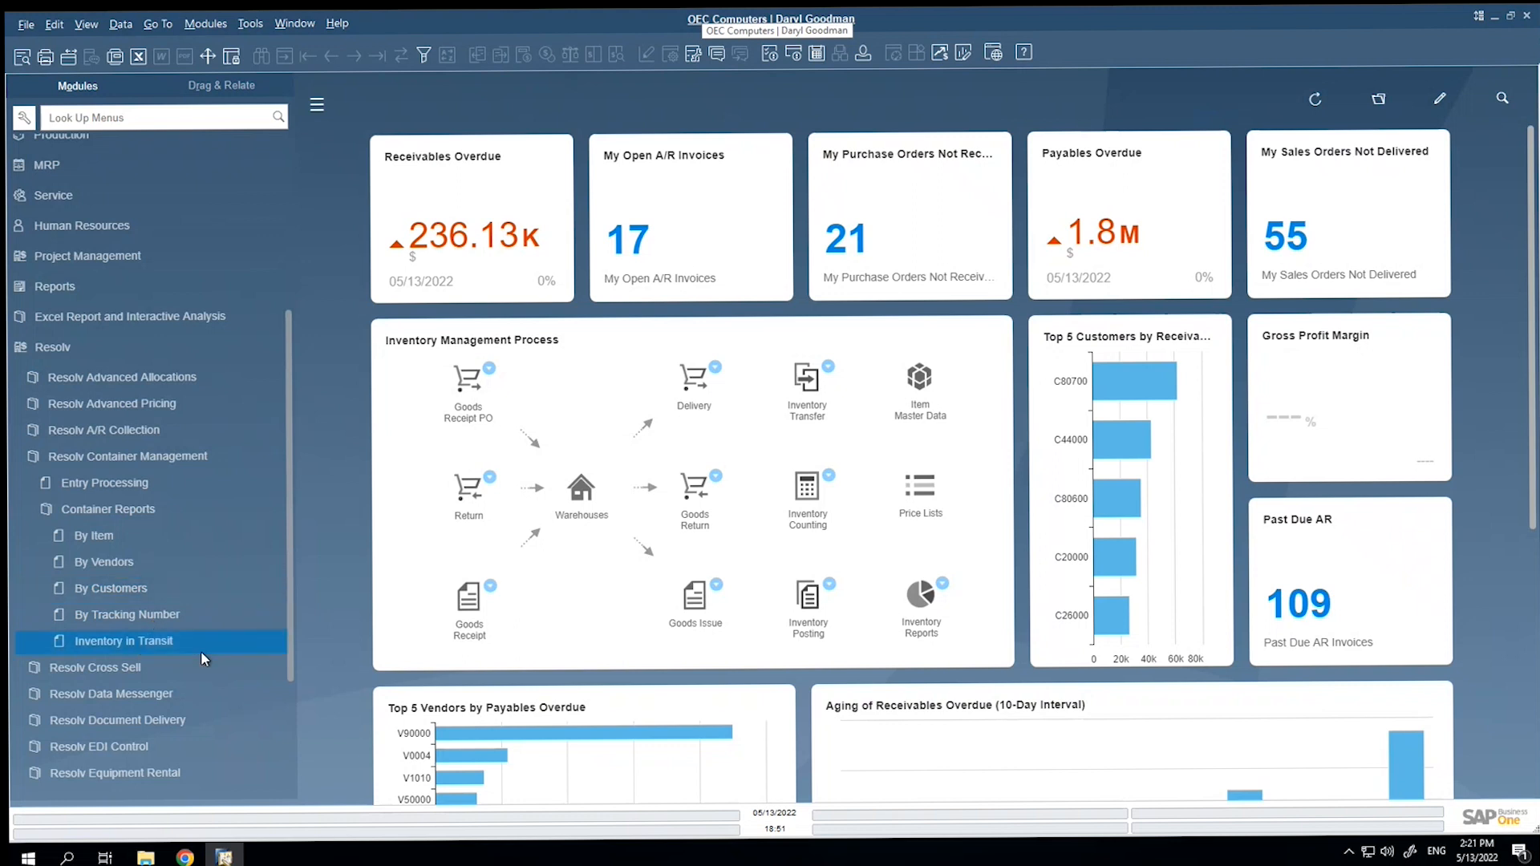
{"action": "double_click", "coordinate": [147, 643]}
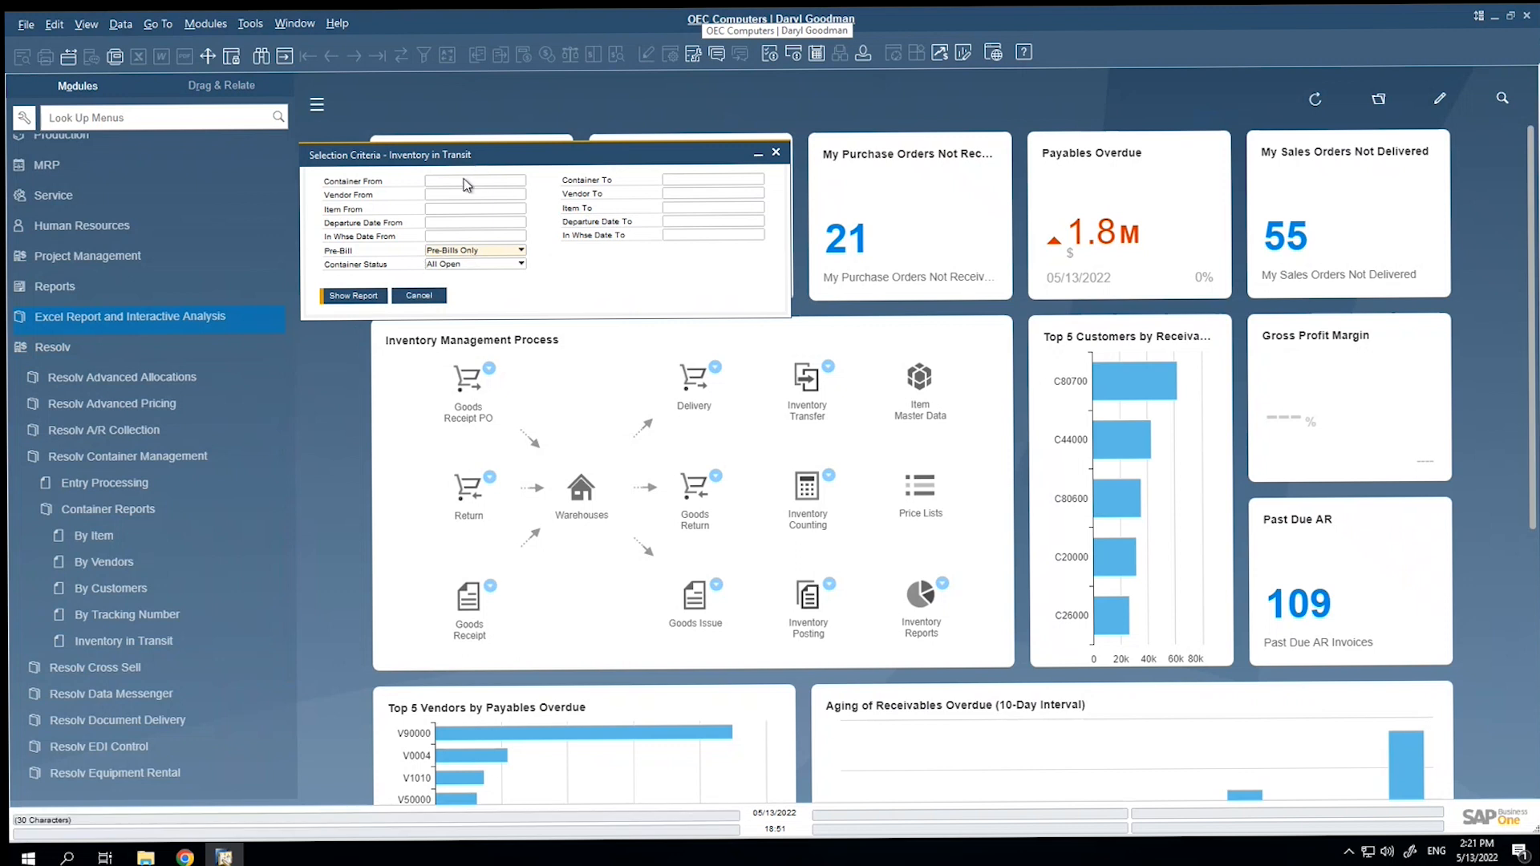
{"action": "left_click", "coordinate": [470, 251]}
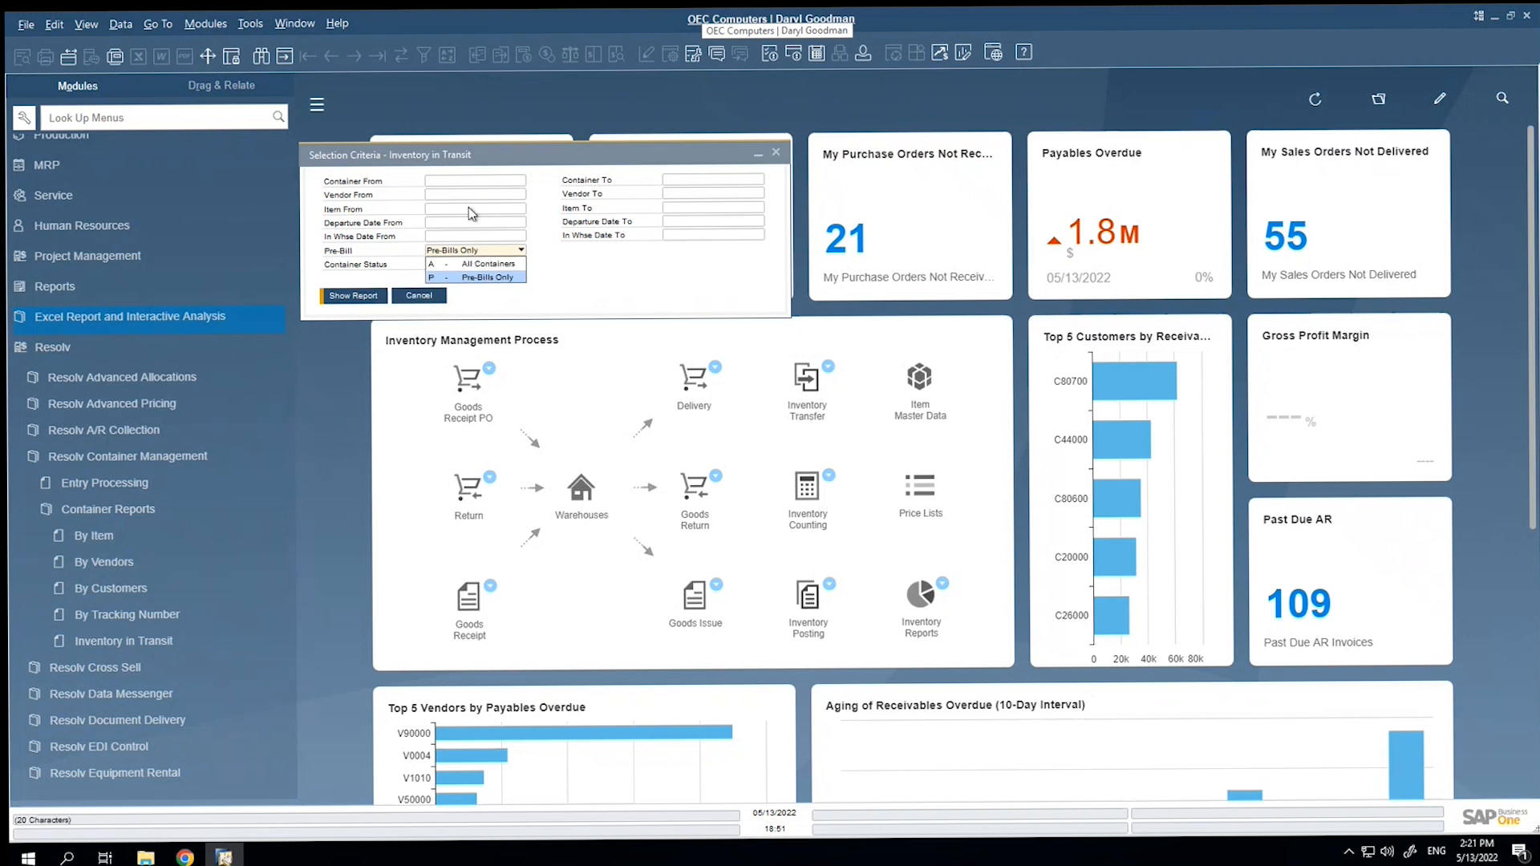
{"action": "left_click", "coordinate": [491, 248]}
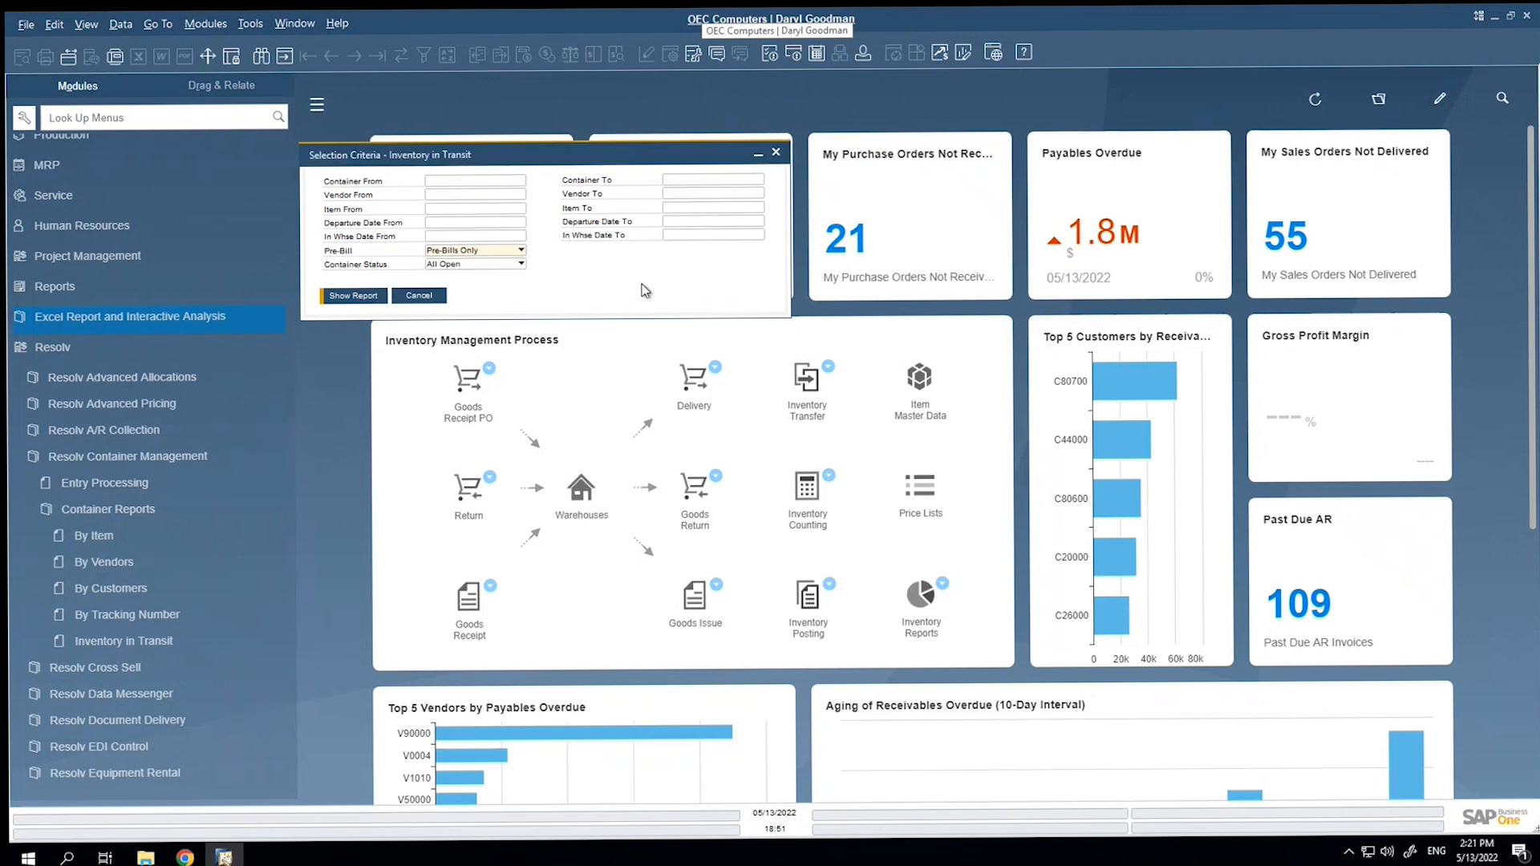
{"action": "left_click", "coordinate": [364, 296]}
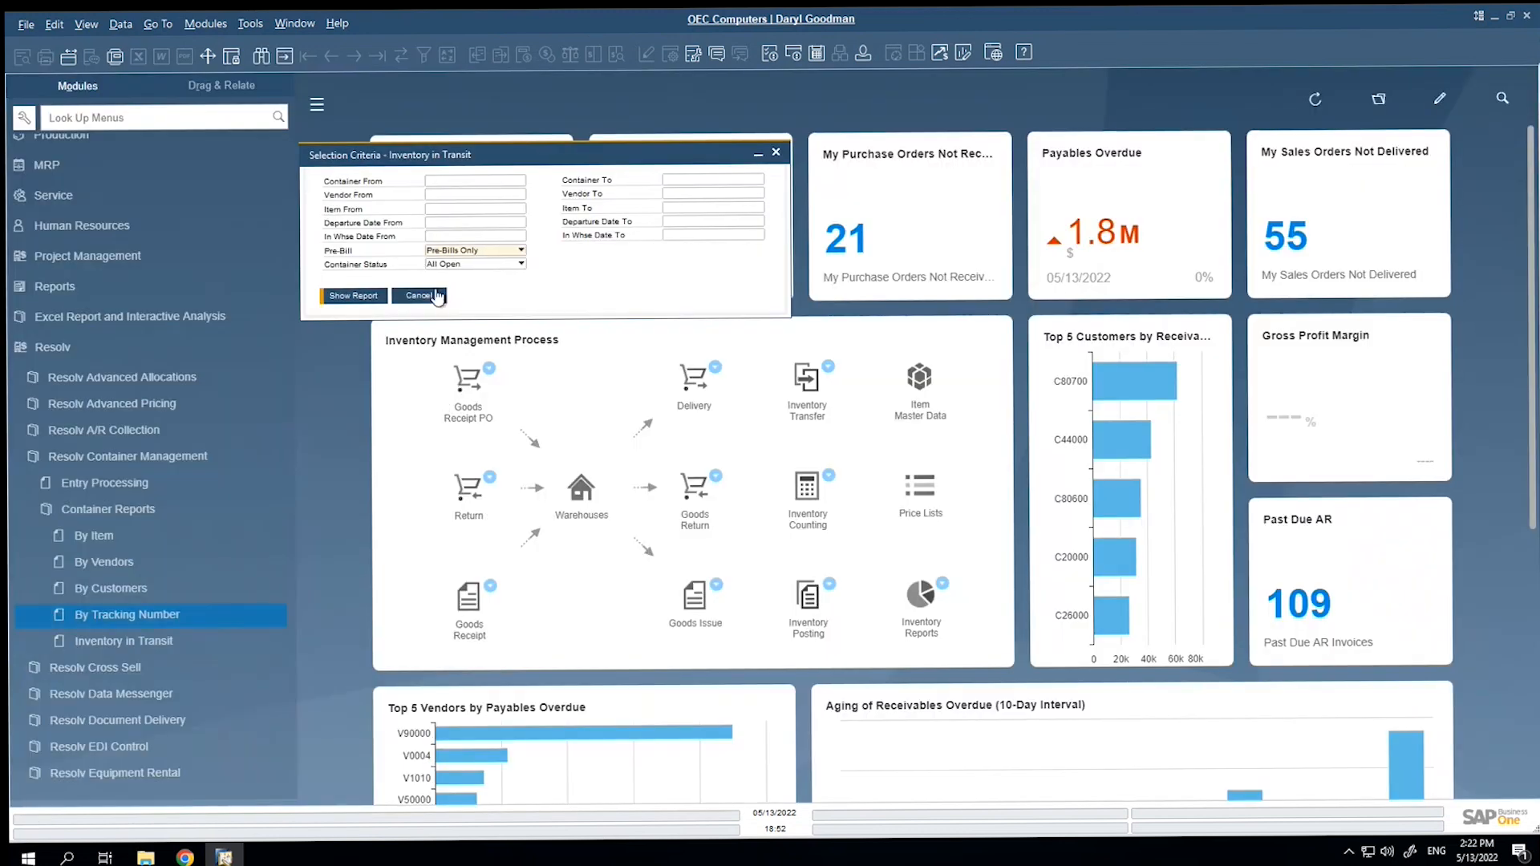
Run the Inventory in Transit report for All Containers with container status All Open, and close the report and its selection criteria.
{"action": "left_click", "coordinate": [447, 251]}
{"action": "left_click", "coordinate": [454, 267]}
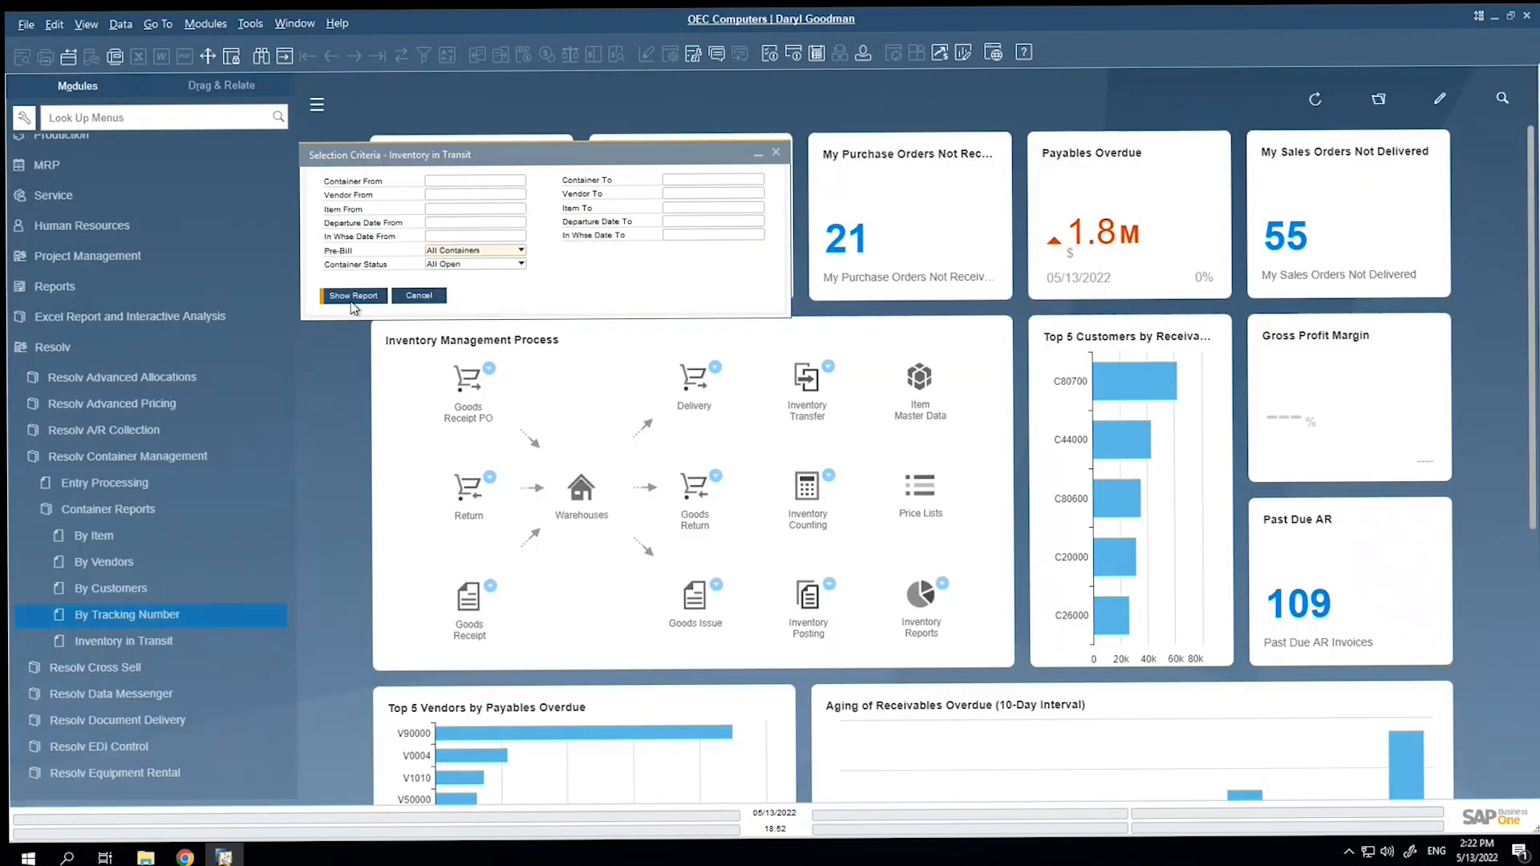
{"action": "left_click", "coordinate": [353, 296]}
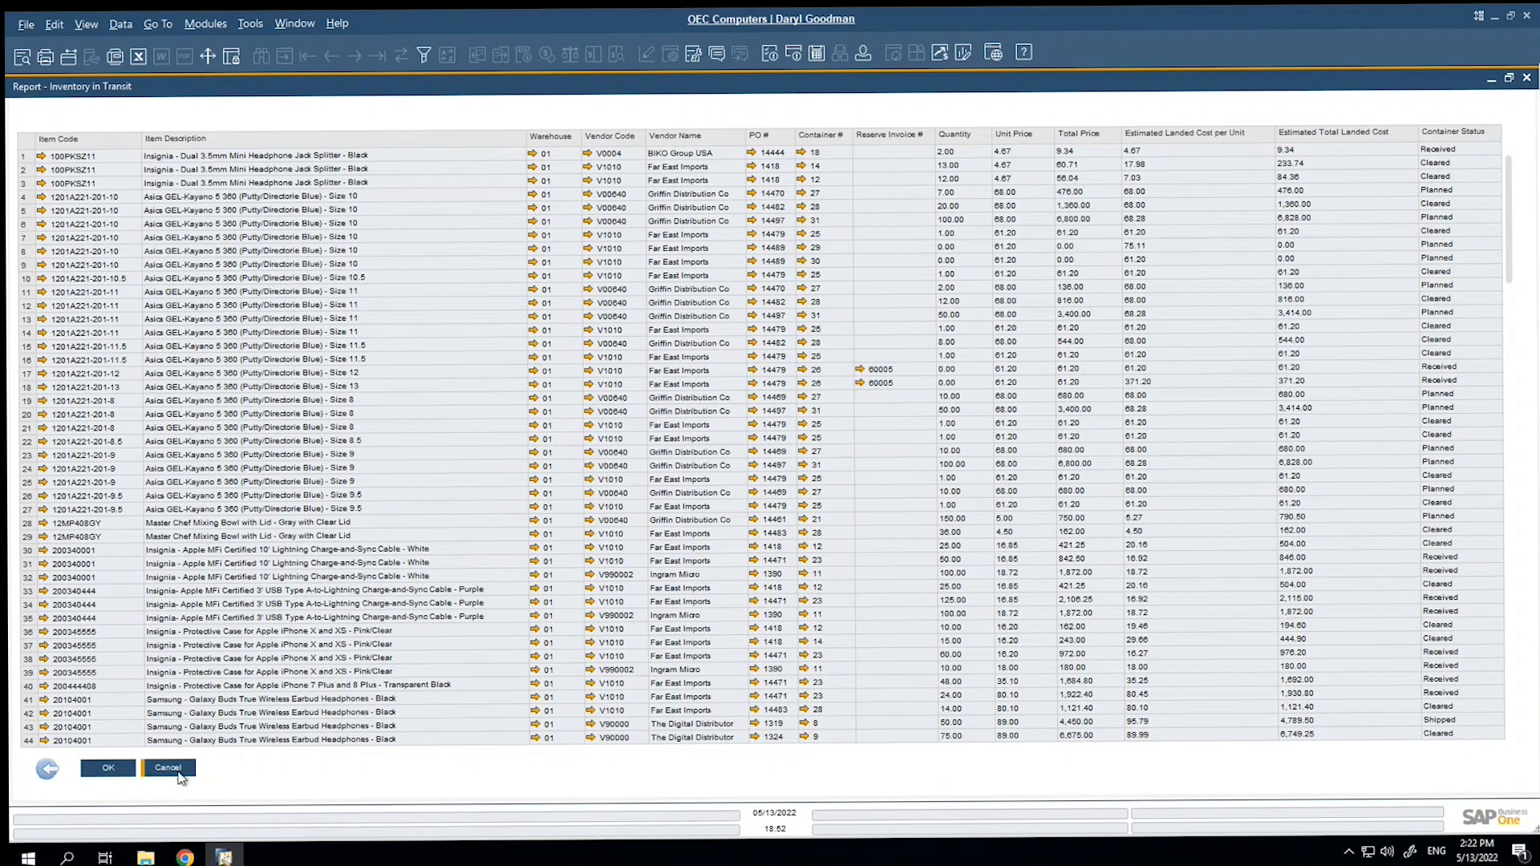
{"action": "left_click", "coordinate": [168, 768]}
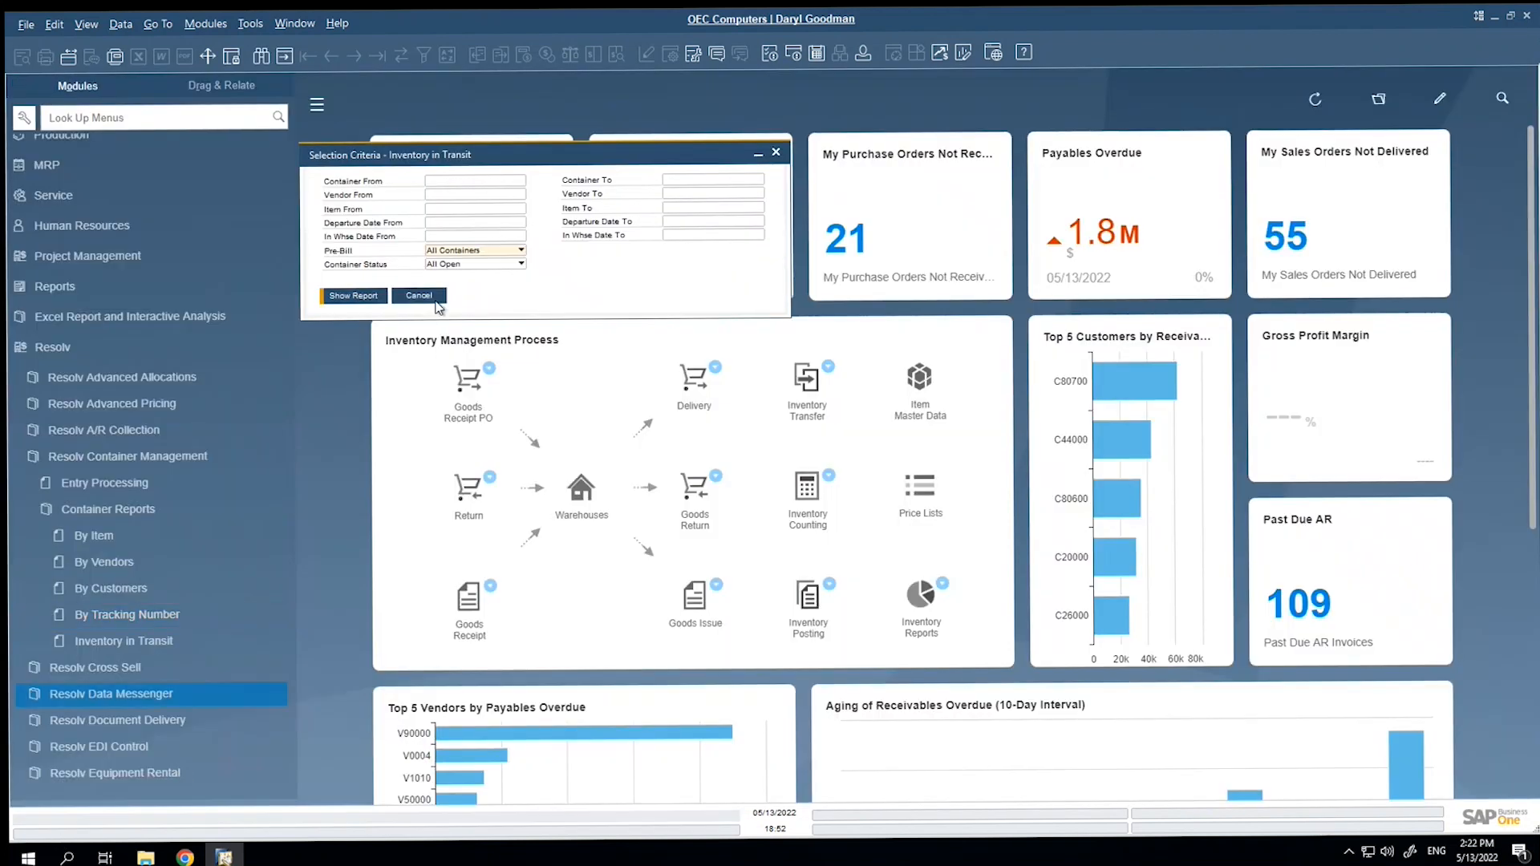
{"action": "left_click", "coordinate": [439, 307]}
{"action": "left_click", "coordinate": [128, 507]}
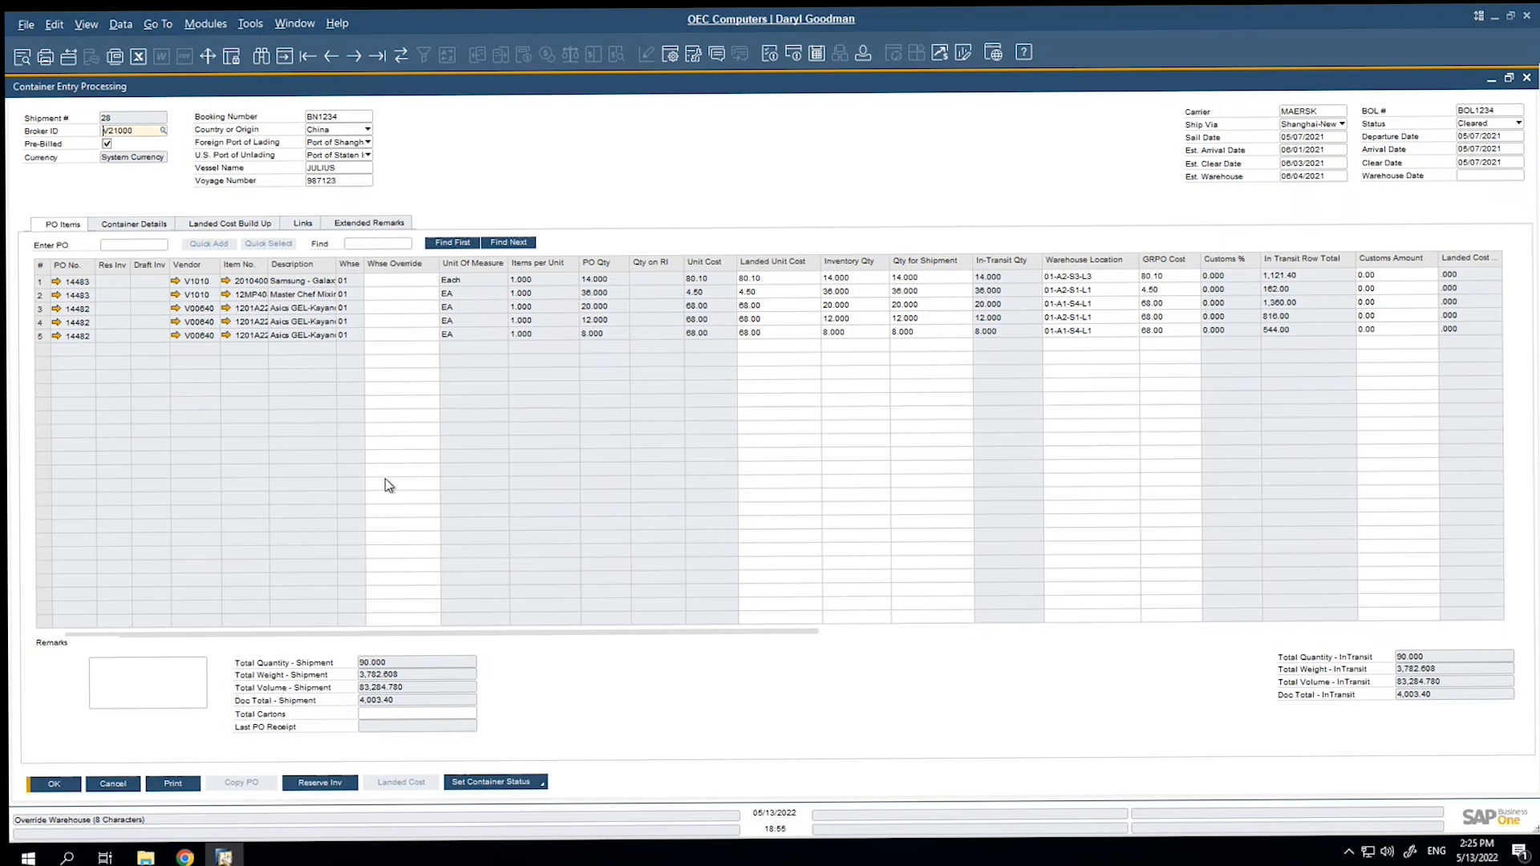
Review shipment 28's container details and the status options for container 42, and close its Container Master Data without changes.
{"action": "left_click", "coordinate": [144, 224]}
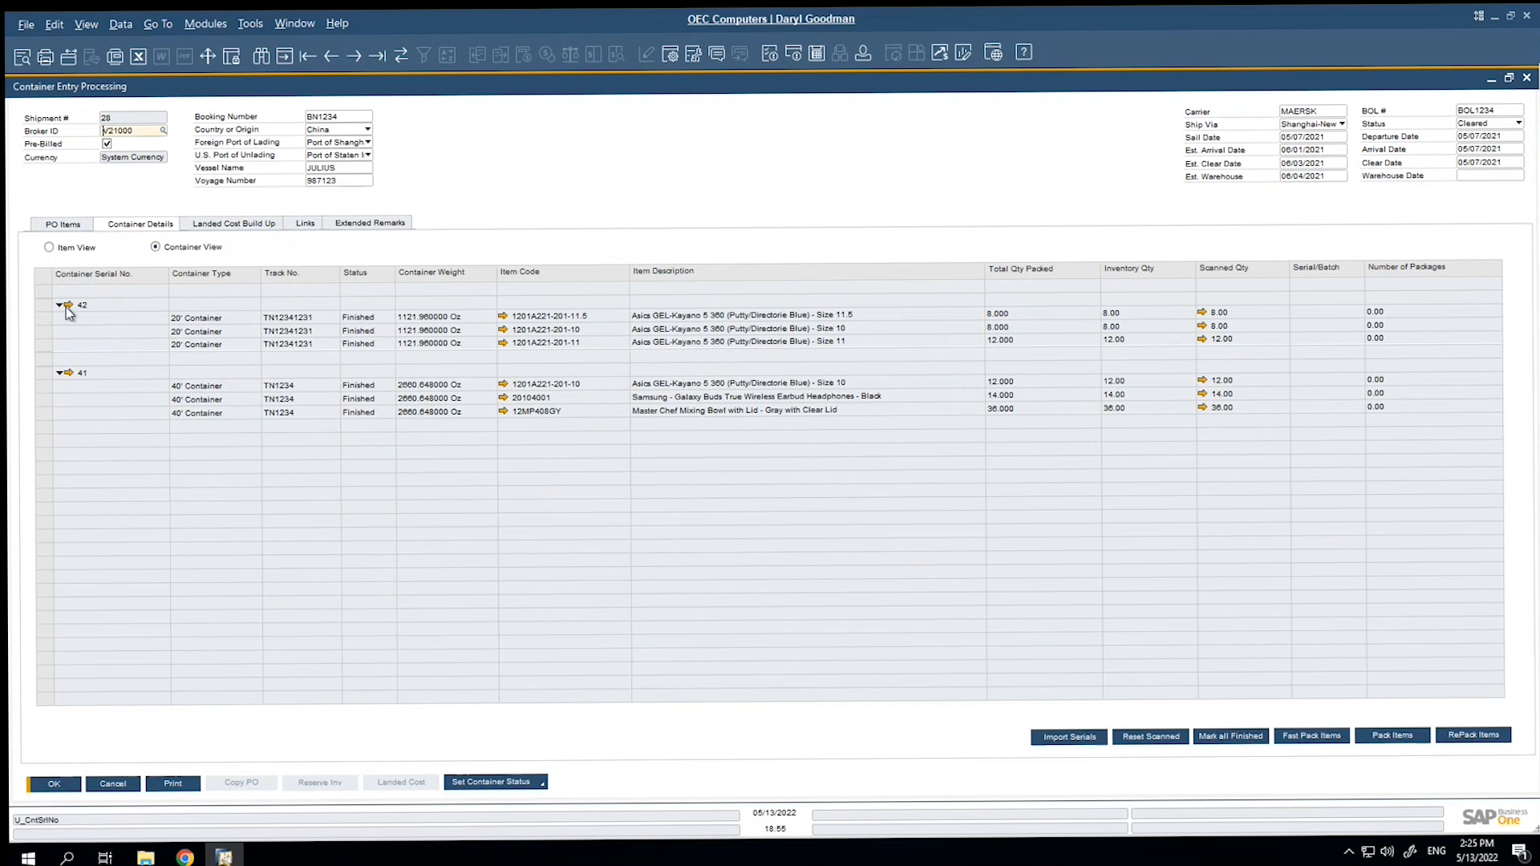
{"action": "double_click", "coordinate": [253, 346]}
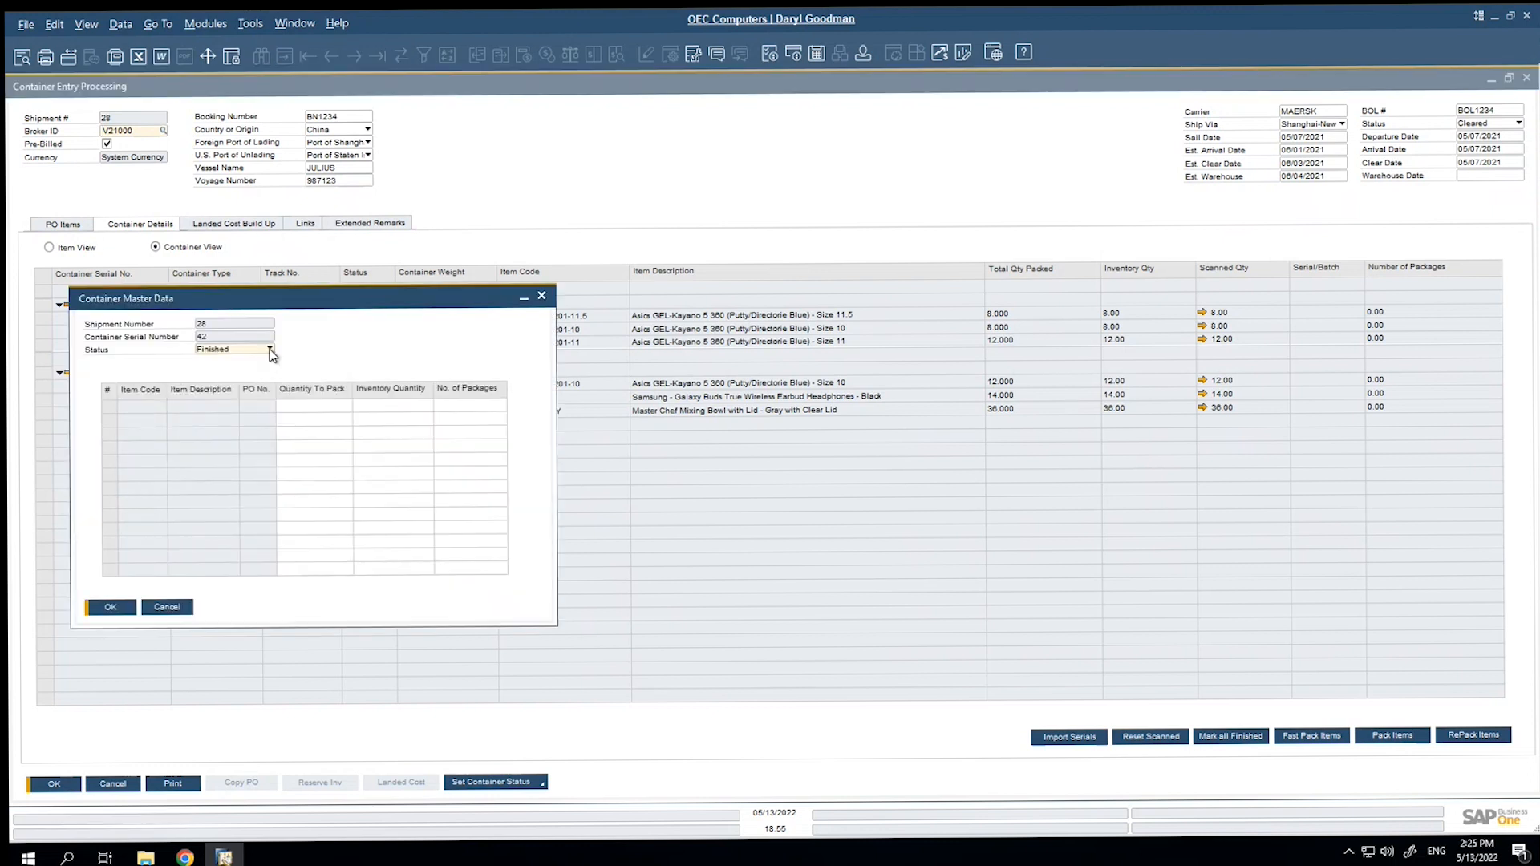
{"action": "left_click", "coordinate": [270, 351]}
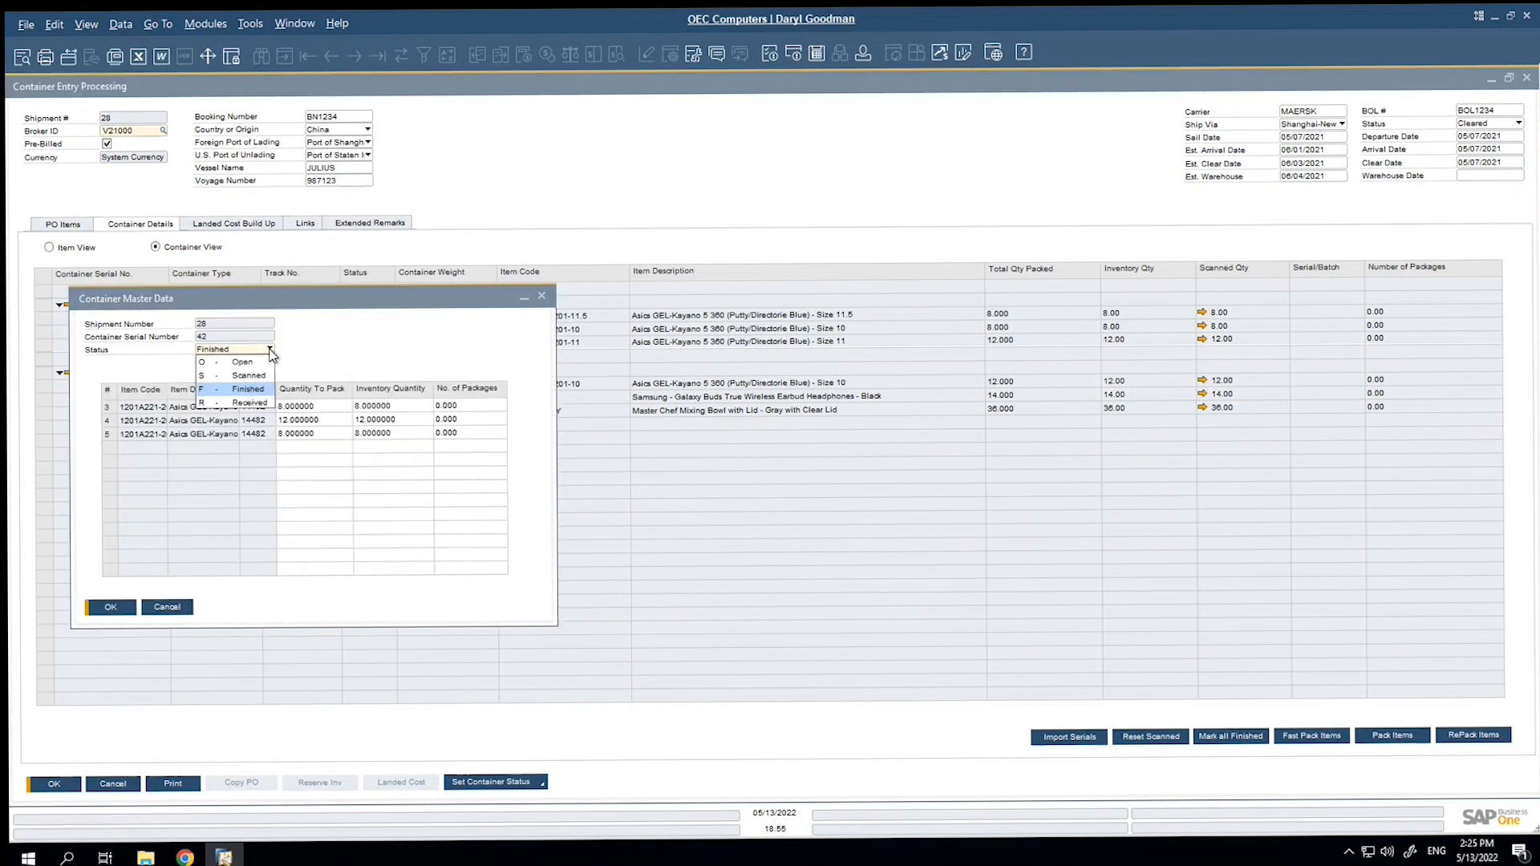
{"action": "left_click", "coordinate": [259, 391]}
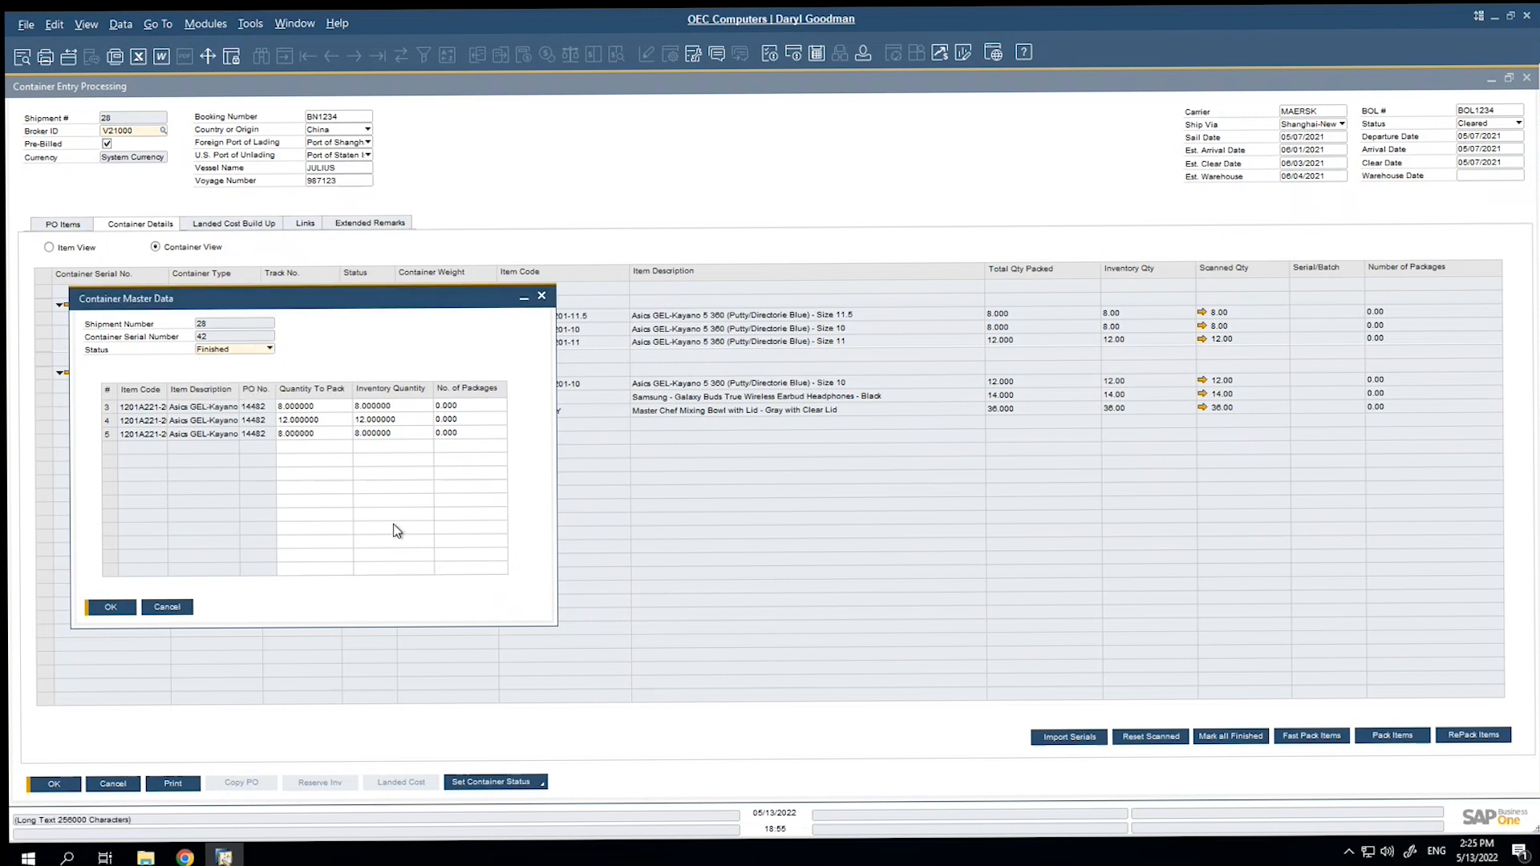
{"action": "left_click", "coordinate": [167, 606]}
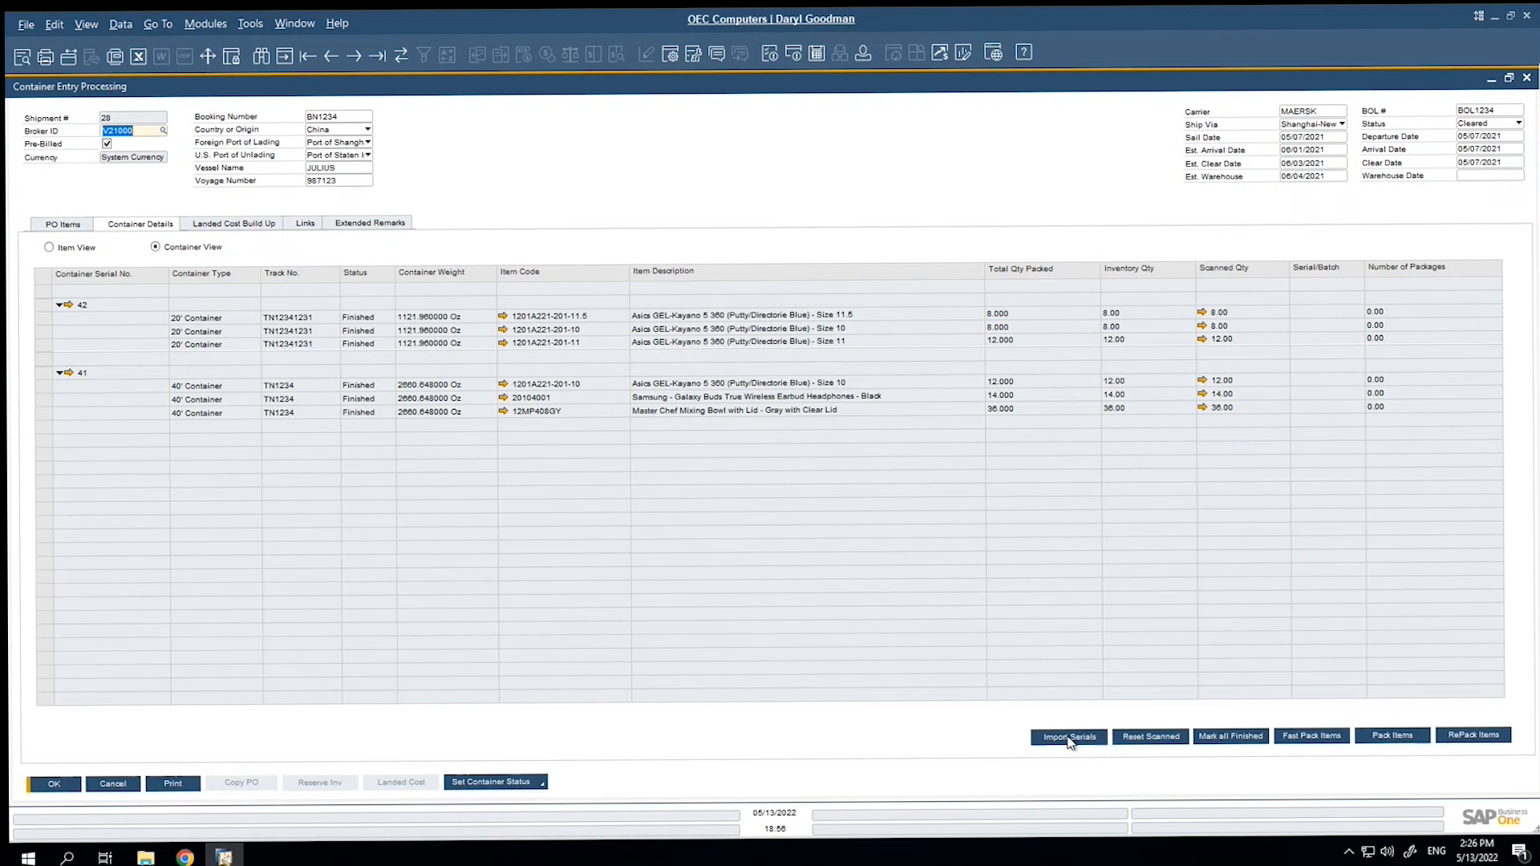
Set shipment 28's container status to Received and confirm creating the Goods Receipt PO documents.
{"action": "left_click", "coordinate": [543, 787]}
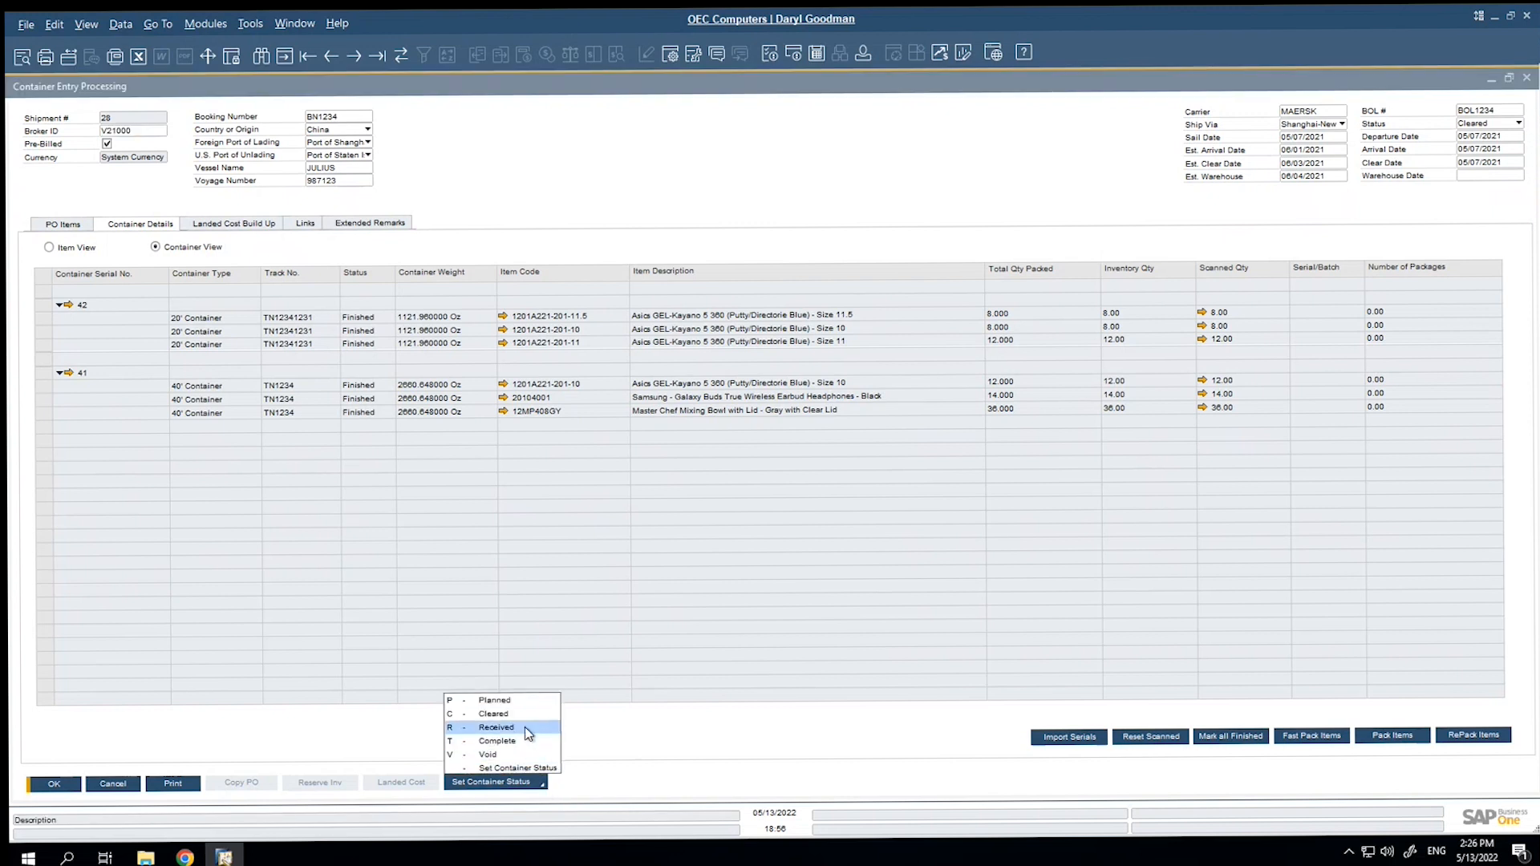
{"action": "left_click", "coordinate": [524, 726]}
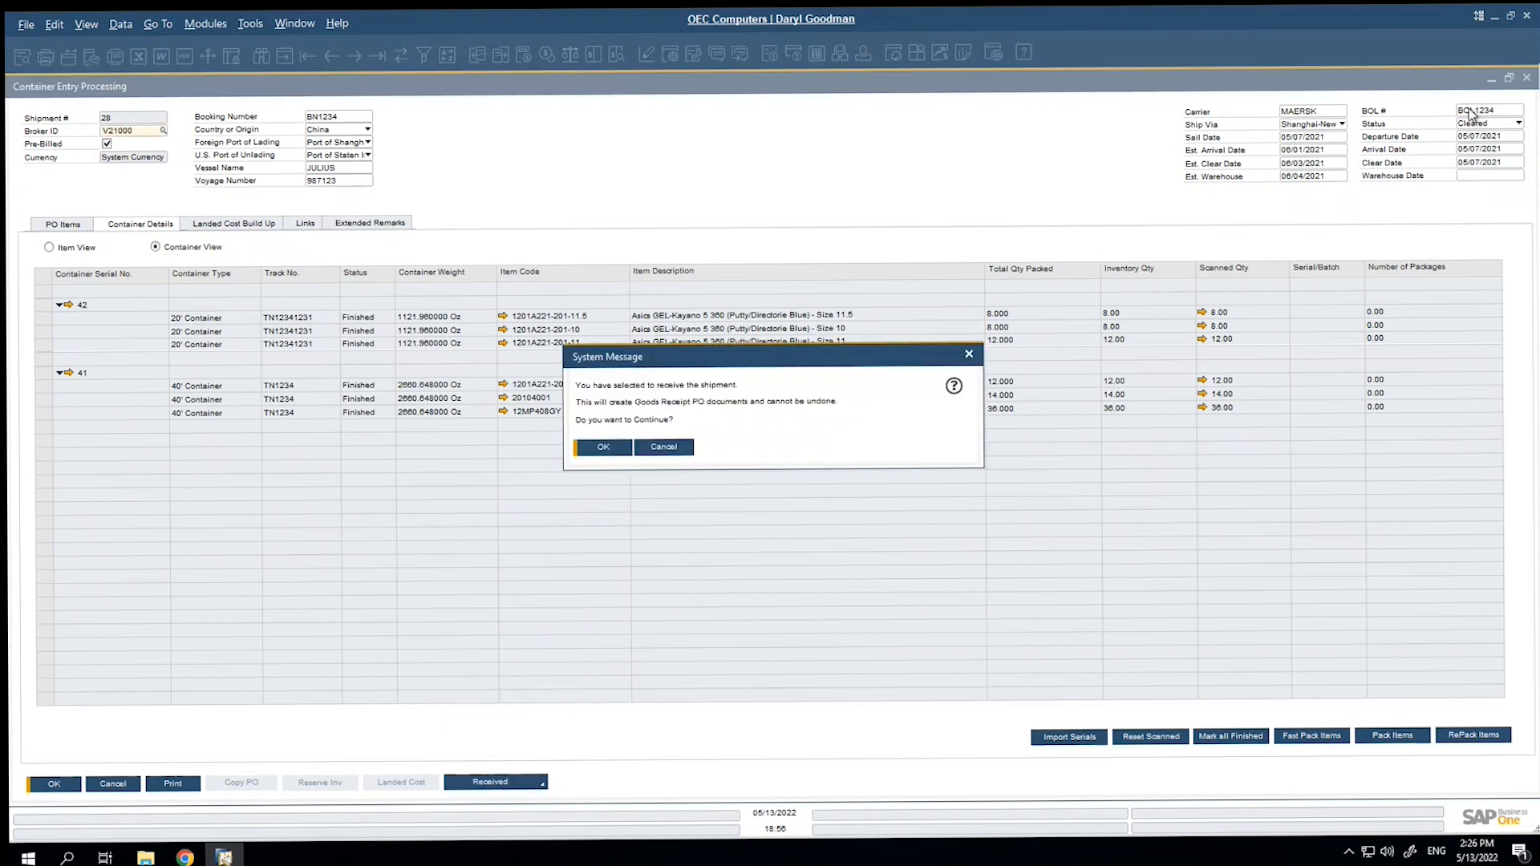
{"action": "left_click", "coordinate": [603, 446]}
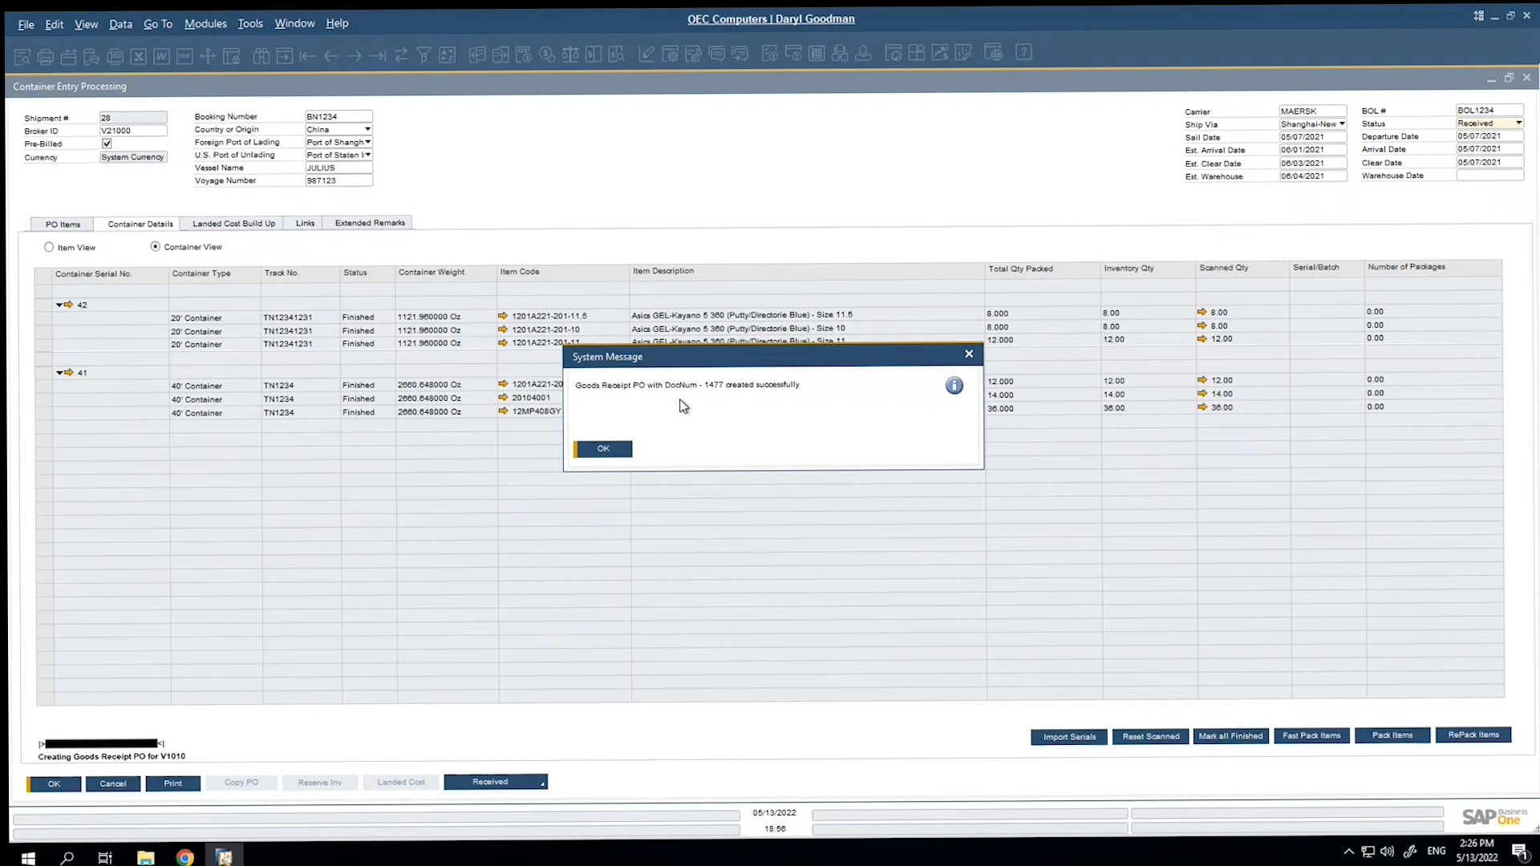
{"action": "left_click", "coordinate": [614, 448]}
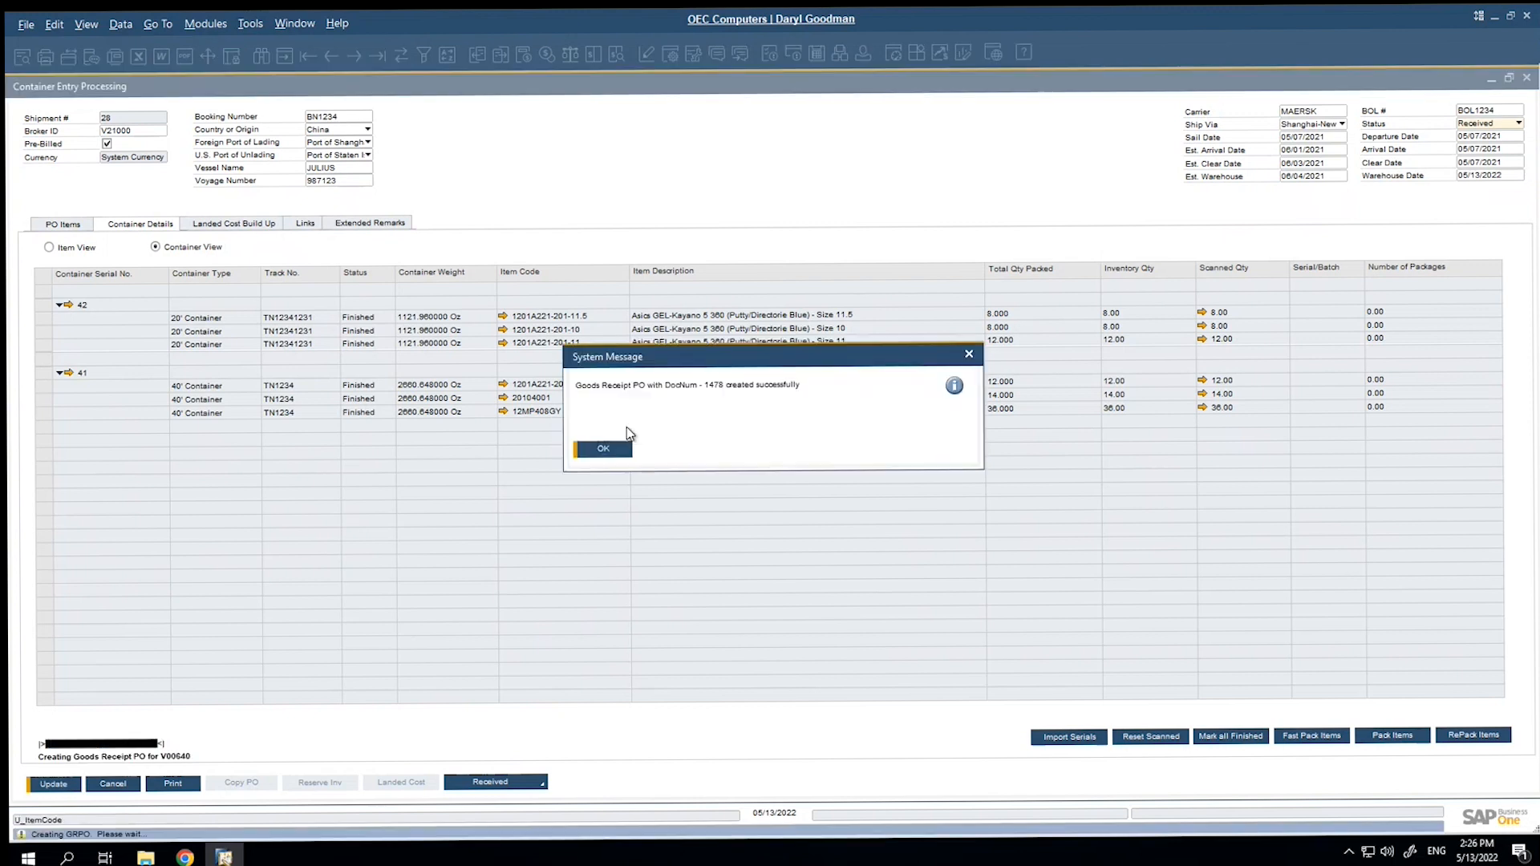
{"action": "left_click", "coordinate": [603, 450]}
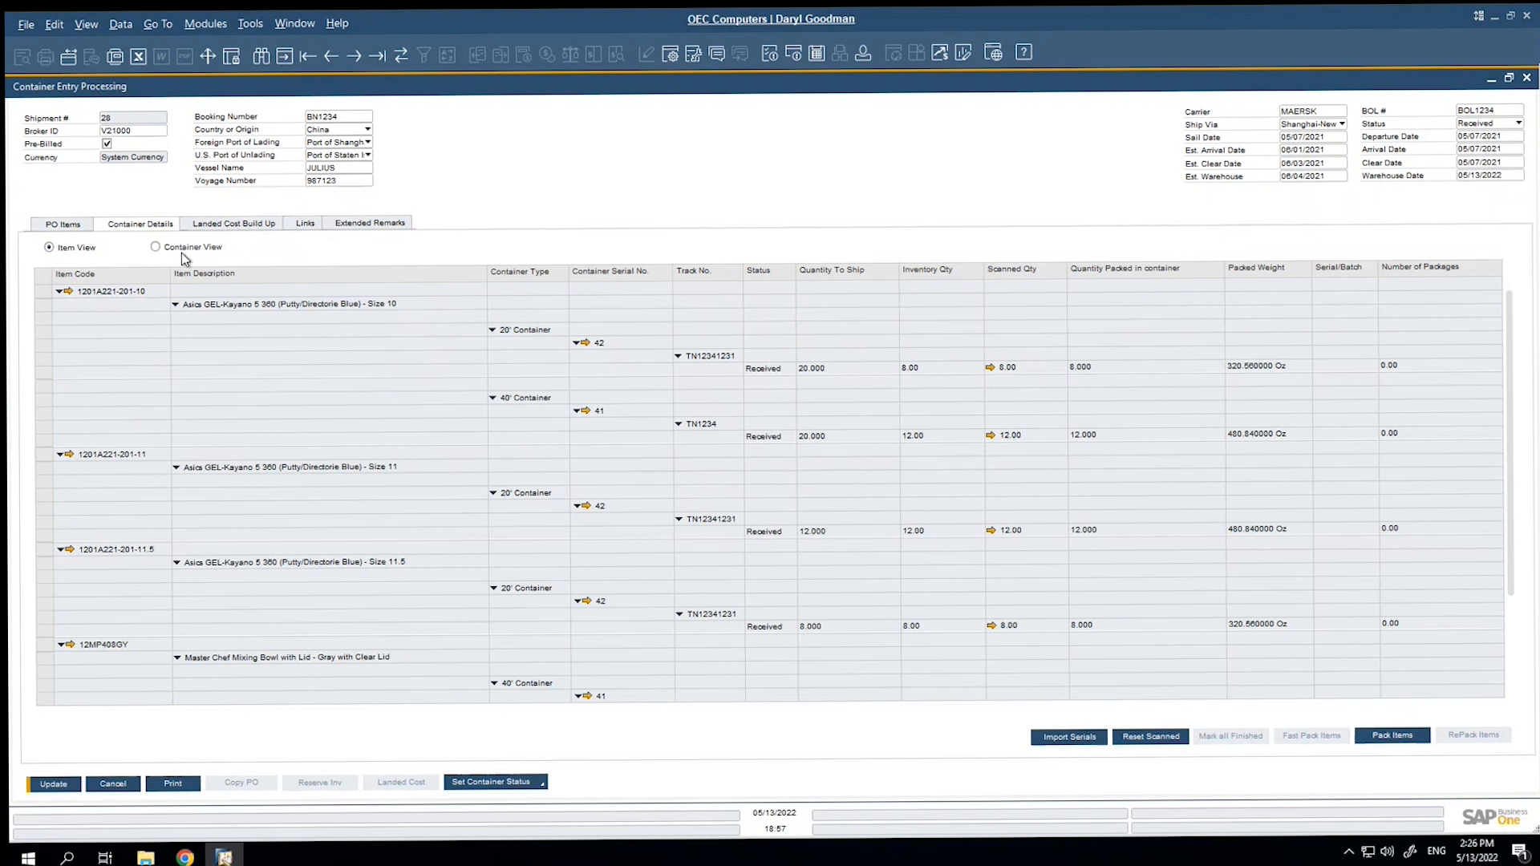
Review the PO receipt linked to row 4 of the shipment's PO items, and save the received shipment.
{"action": "left_click", "coordinate": [84, 226]}
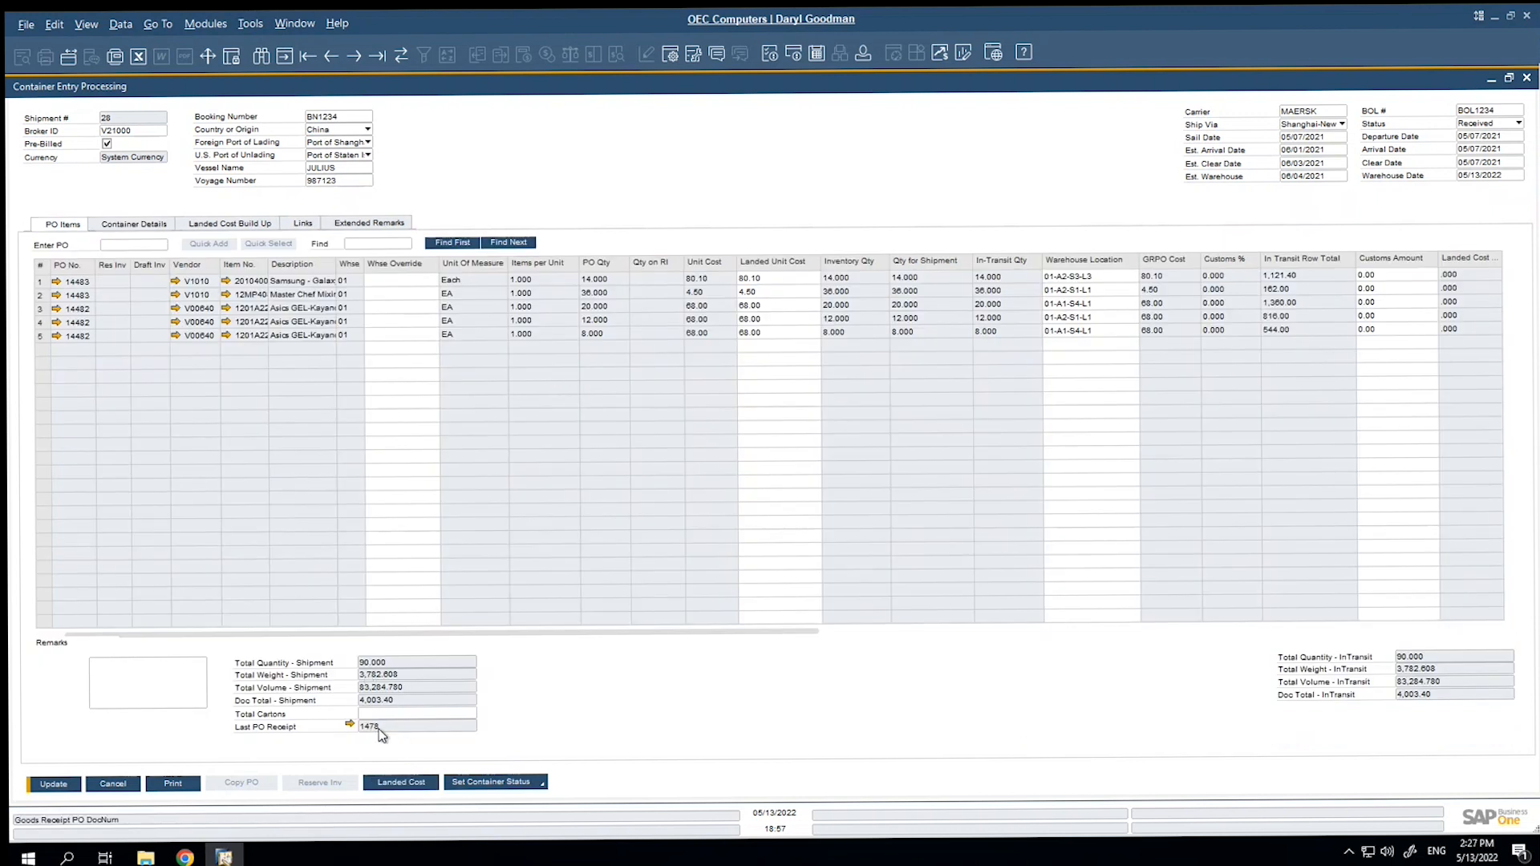
{"action": "left_click_drag", "start_coordinate": [497, 632], "coordinate": [1301, 632]}
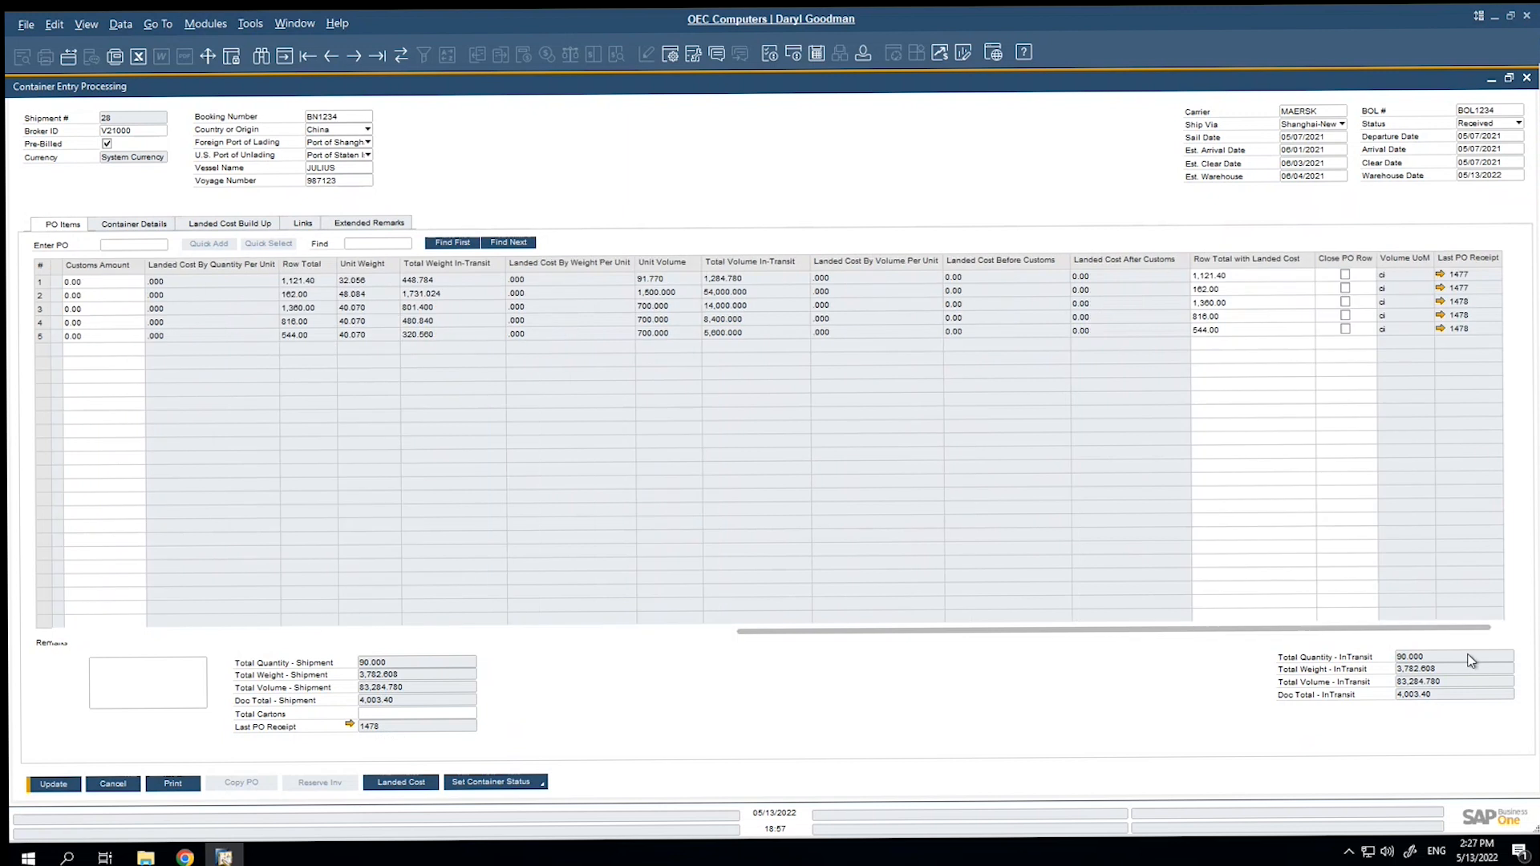
{"action": "left_click", "coordinate": [1443, 316]}
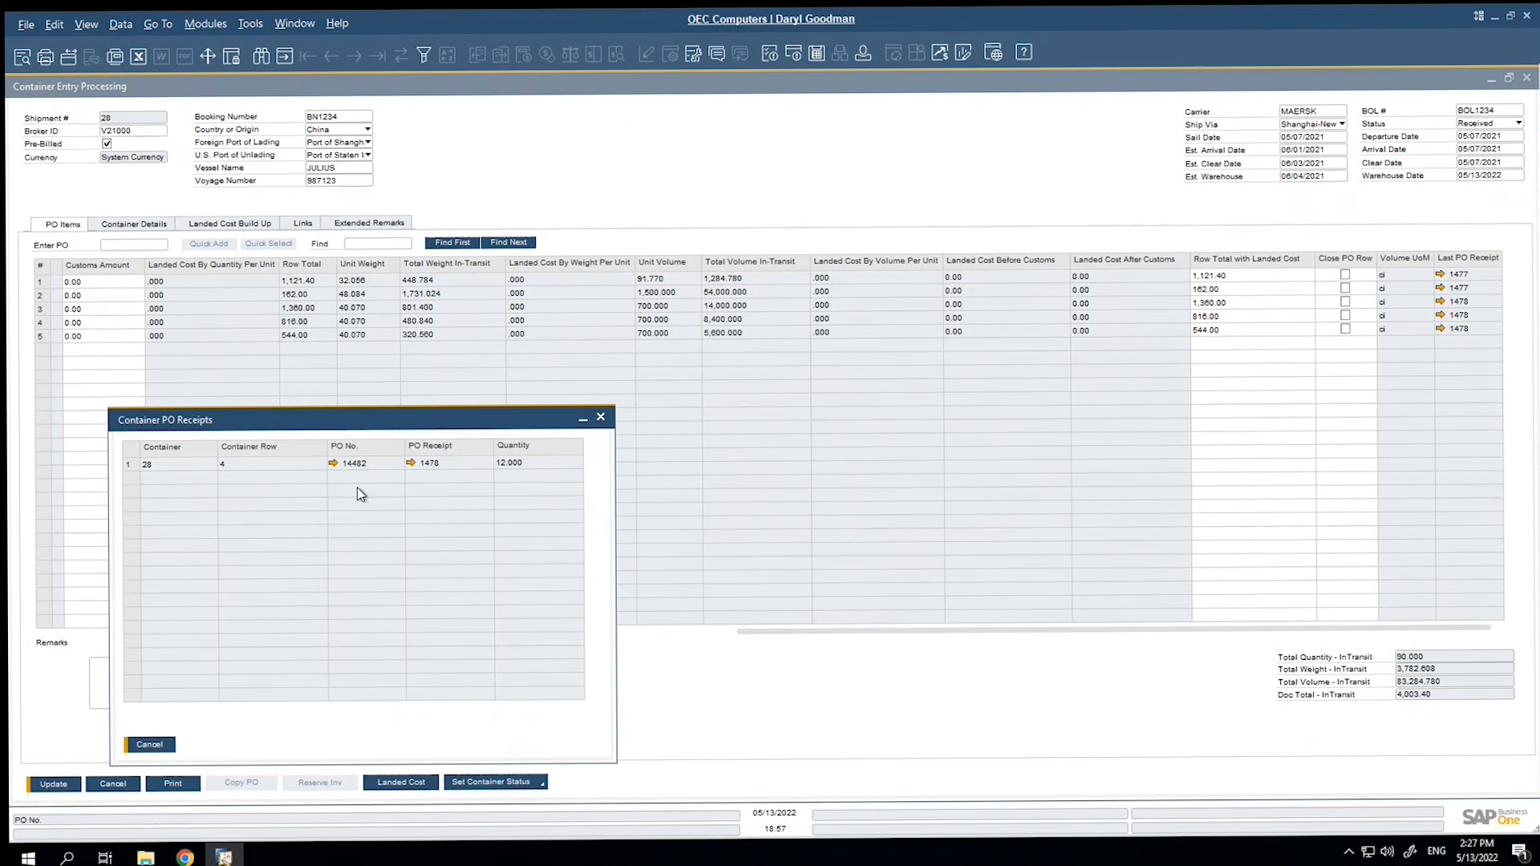
{"action": "left_click", "coordinate": [601, 418]}
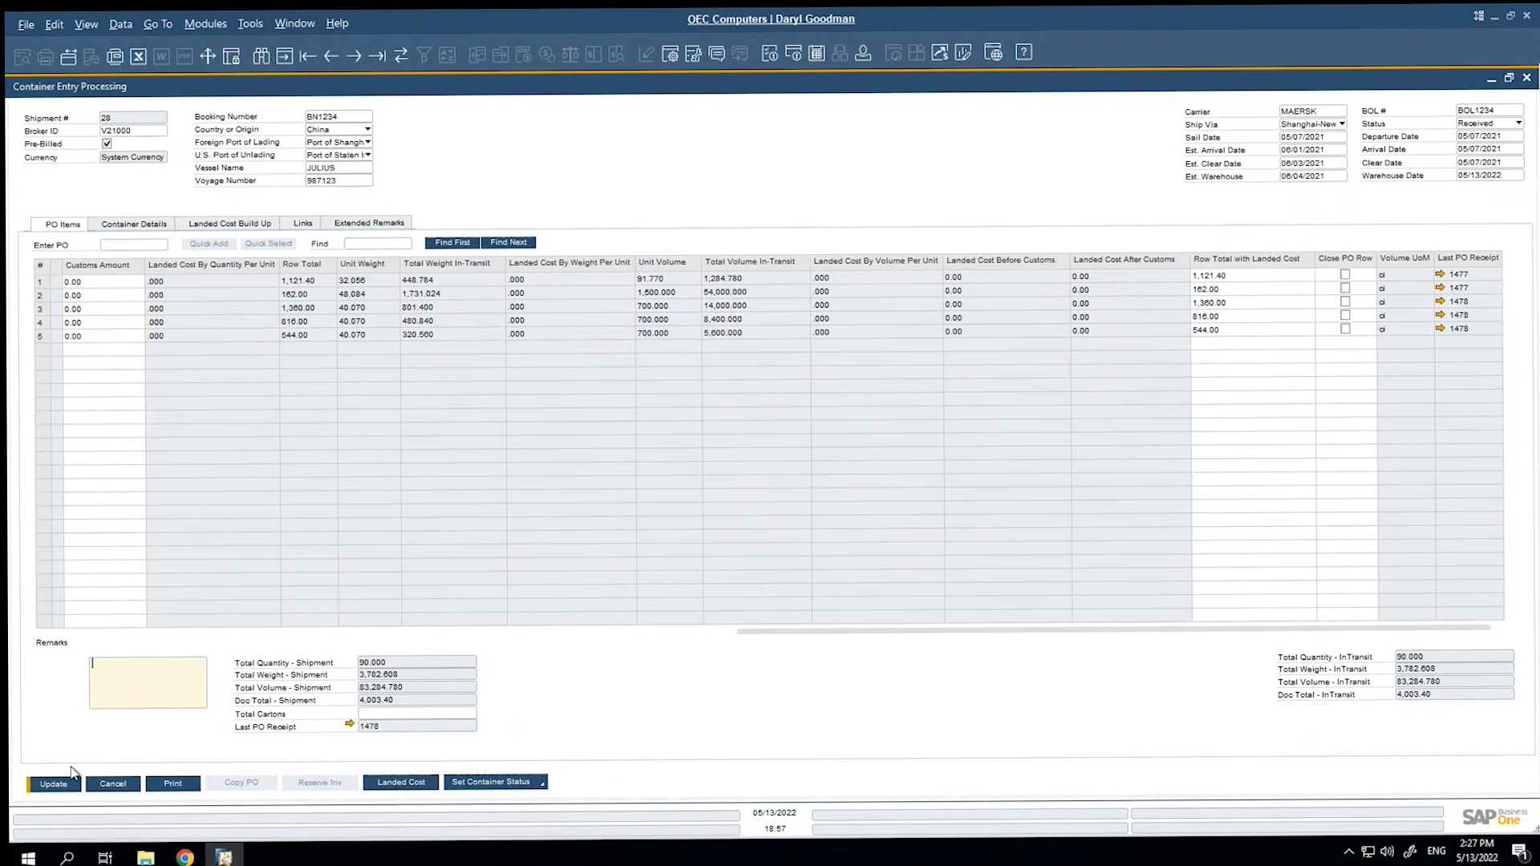
{"action": "left_click", "coordinate": [54, 783]}
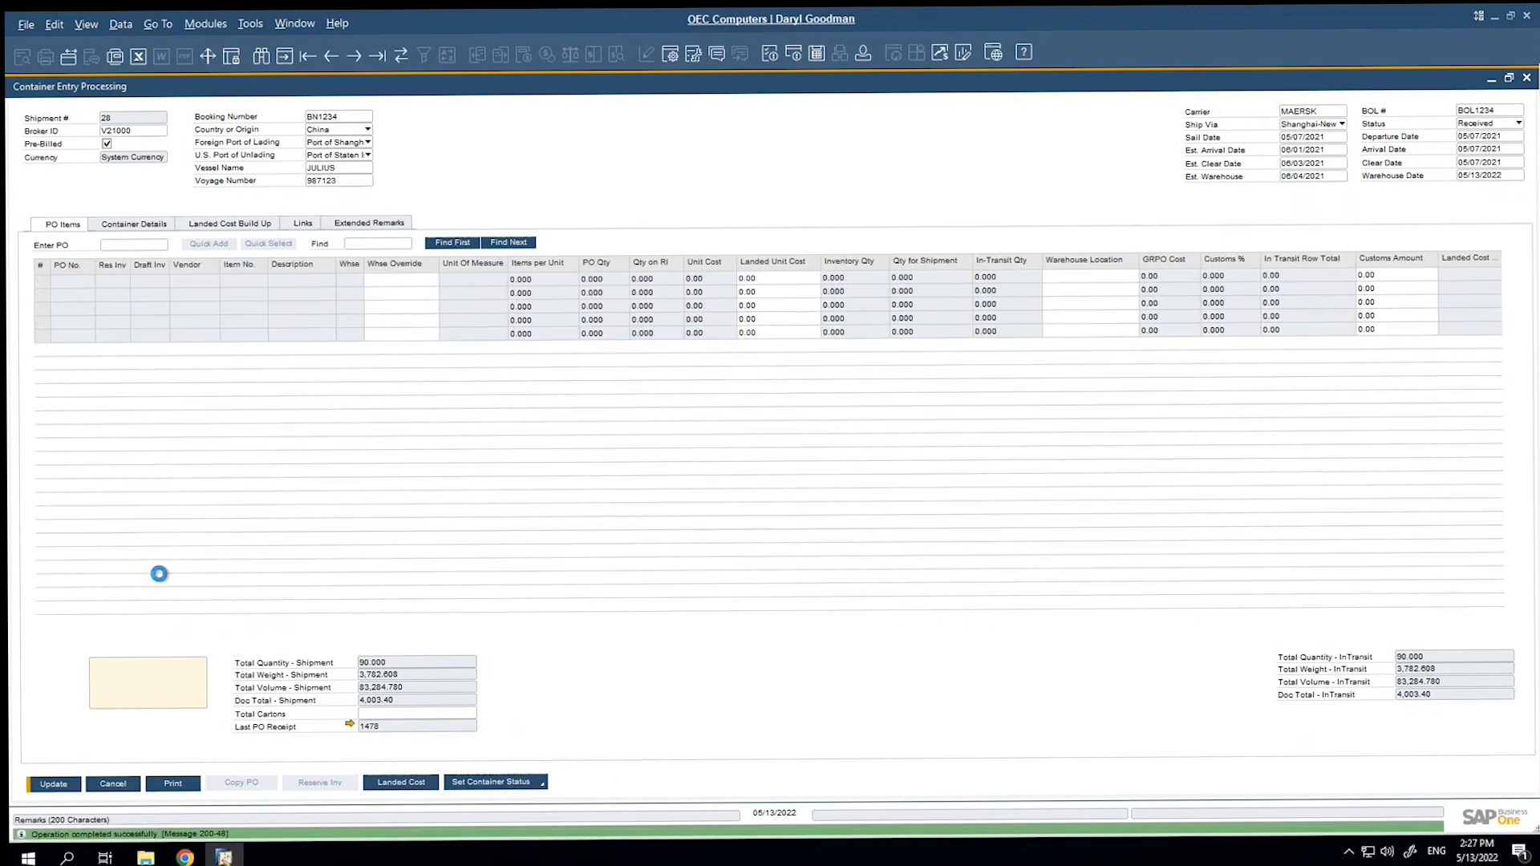
Apply the pre-defined Landed Cost Standard to the shipment's landed cost build-up and save the shipment.
{"action": "left_click", "coordinate": [229, 224]}
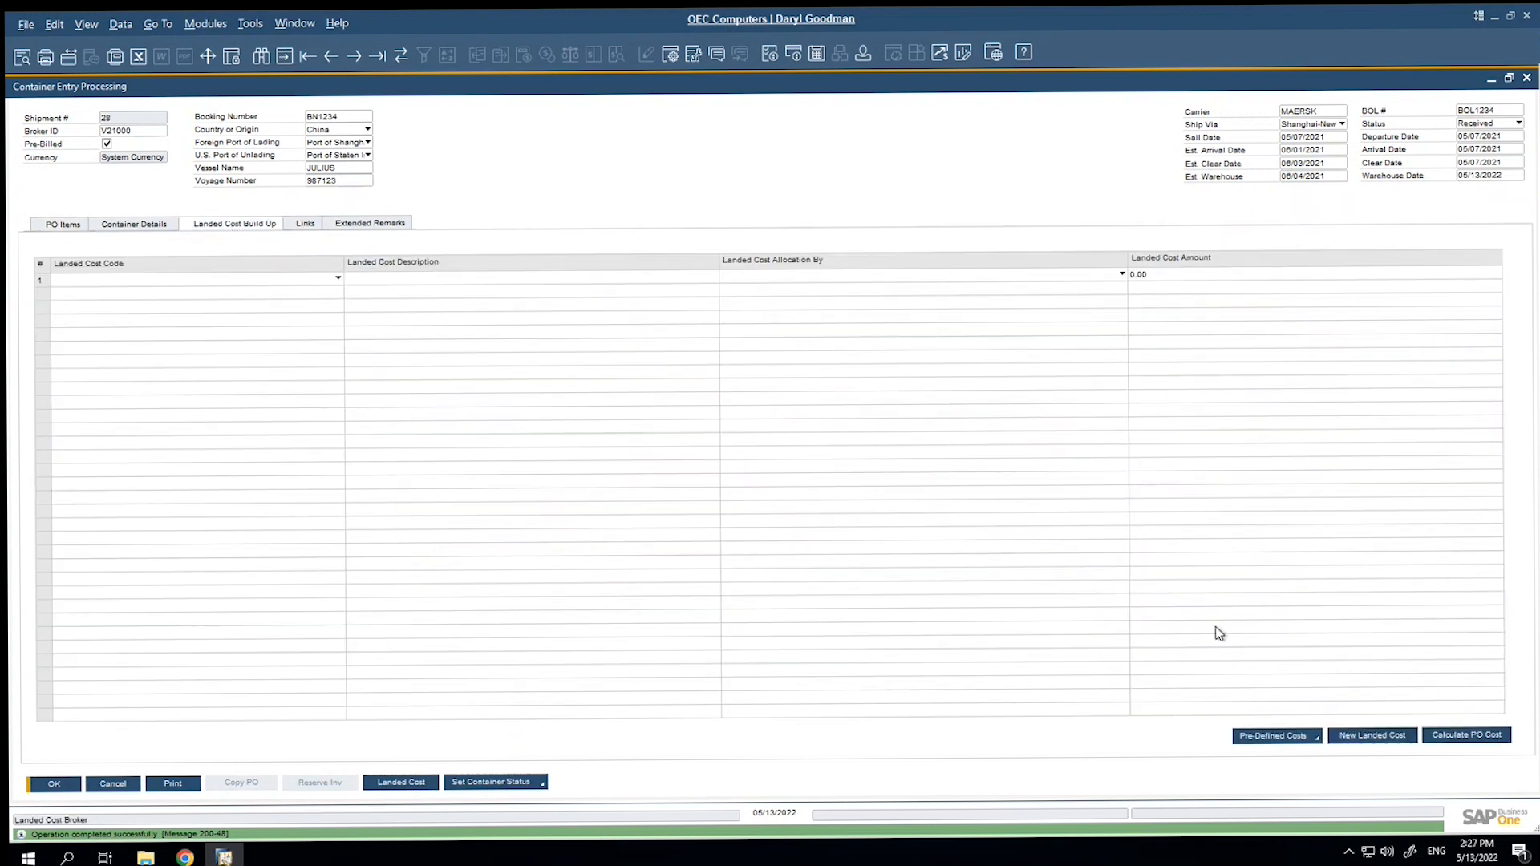
{"action": "left_click", "coordinate": [1318, 739]}
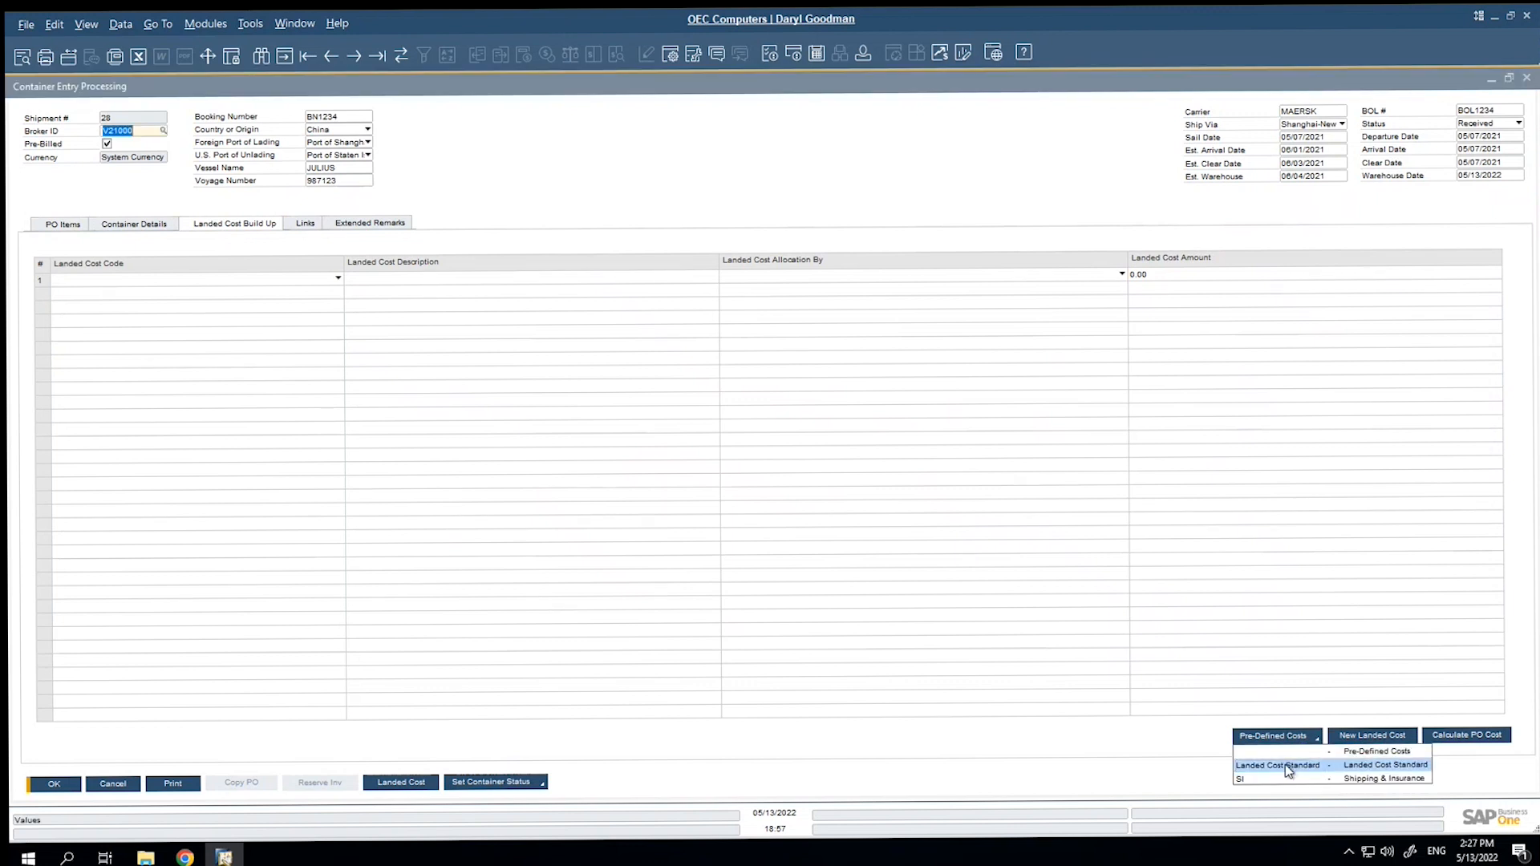
{"action": "left_click", "coordinate": [1284, 763]}
{"action": "left_click", "coordinate": [603, 448]}
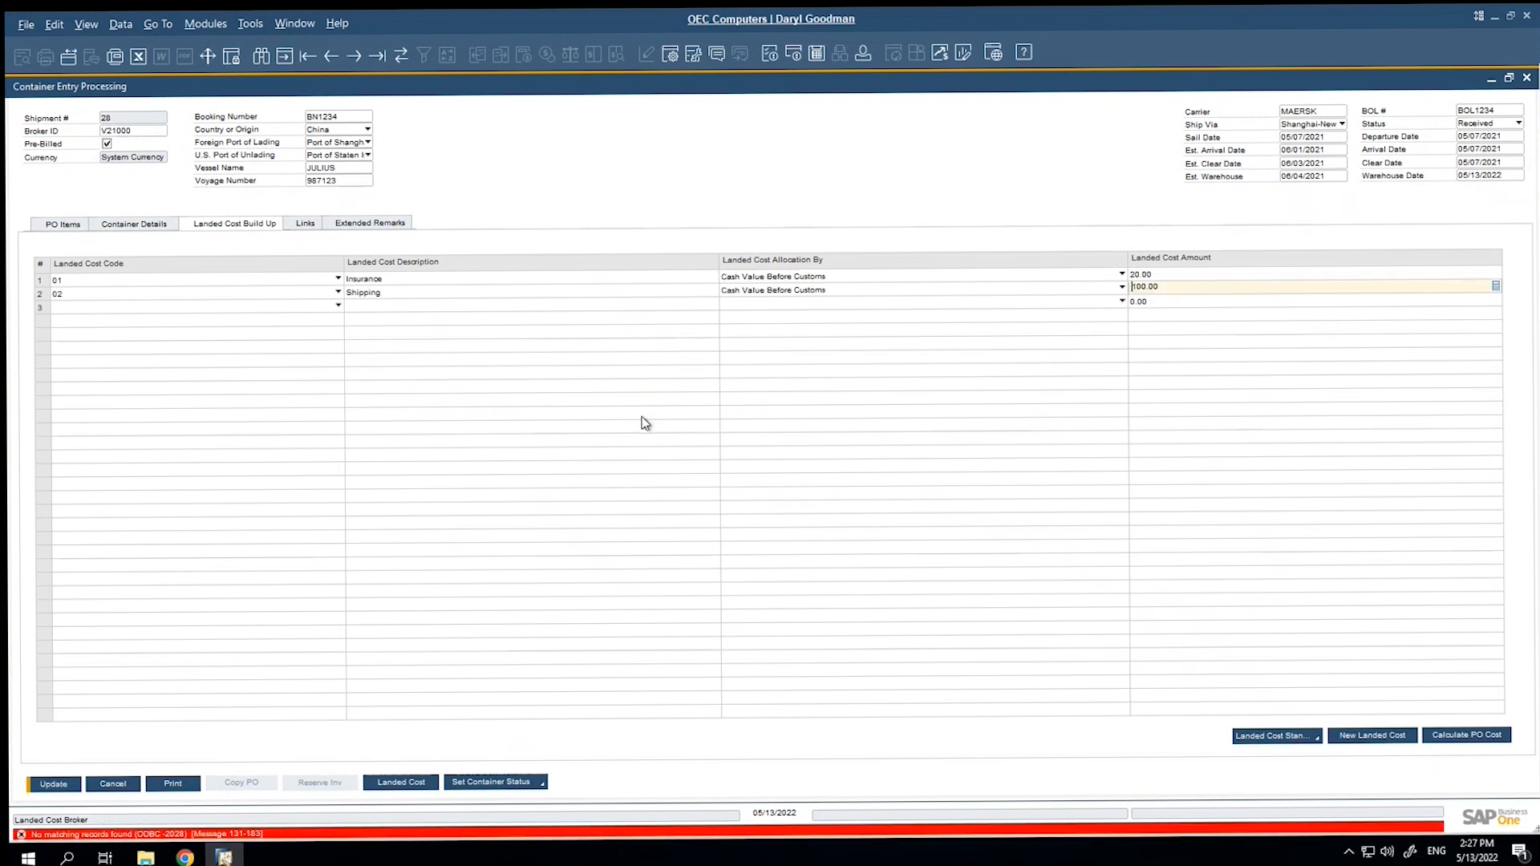
{"action": "left_click", "coordinate": [53, 783]}
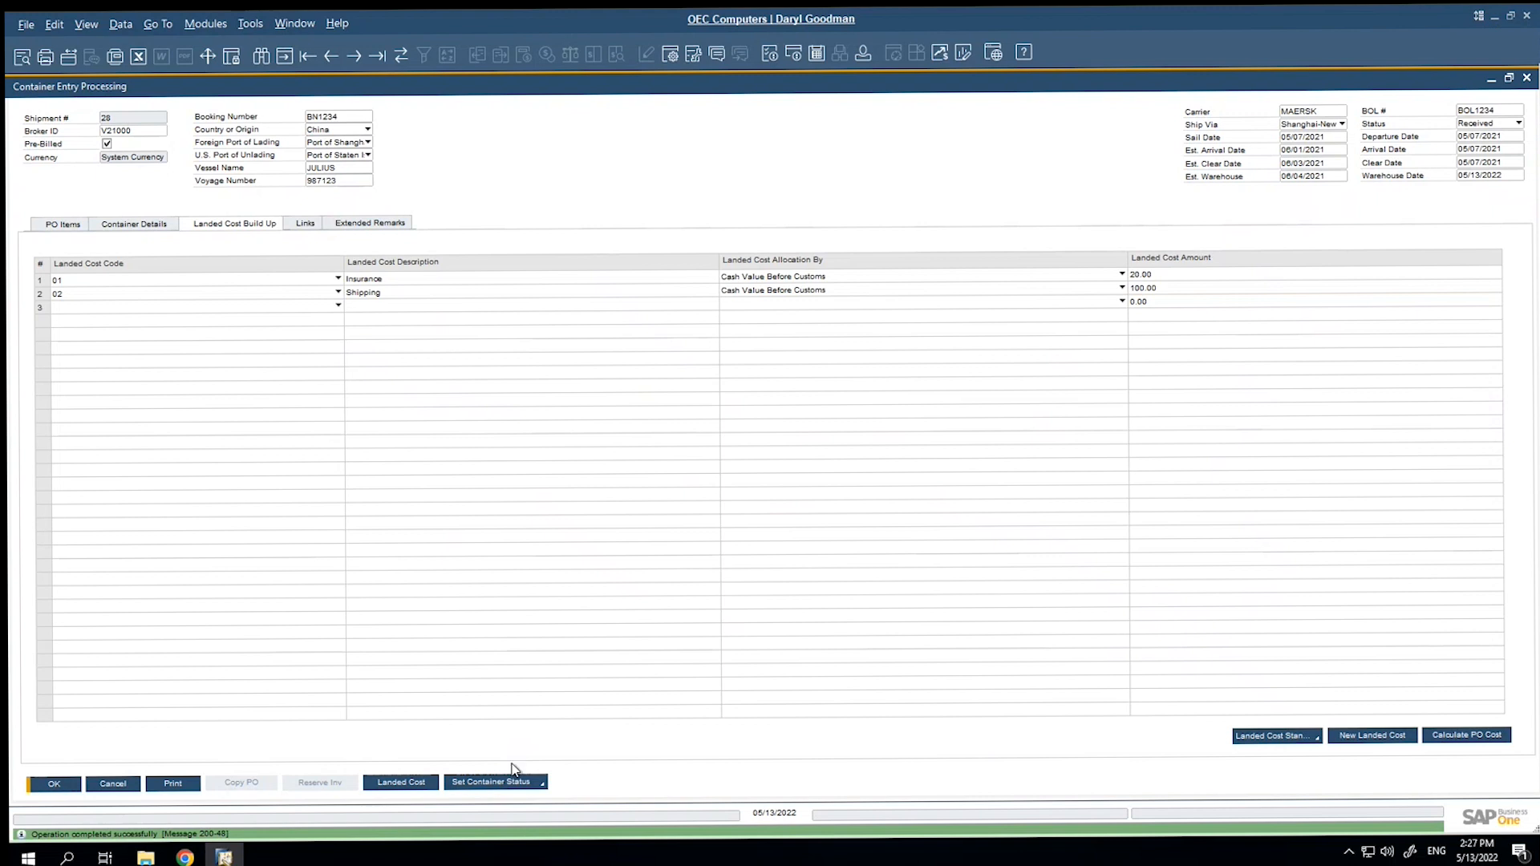
Set the Insurance landed cost amount to 2,500.
{"action": "left_click", "coordinate": [1148, 272]}
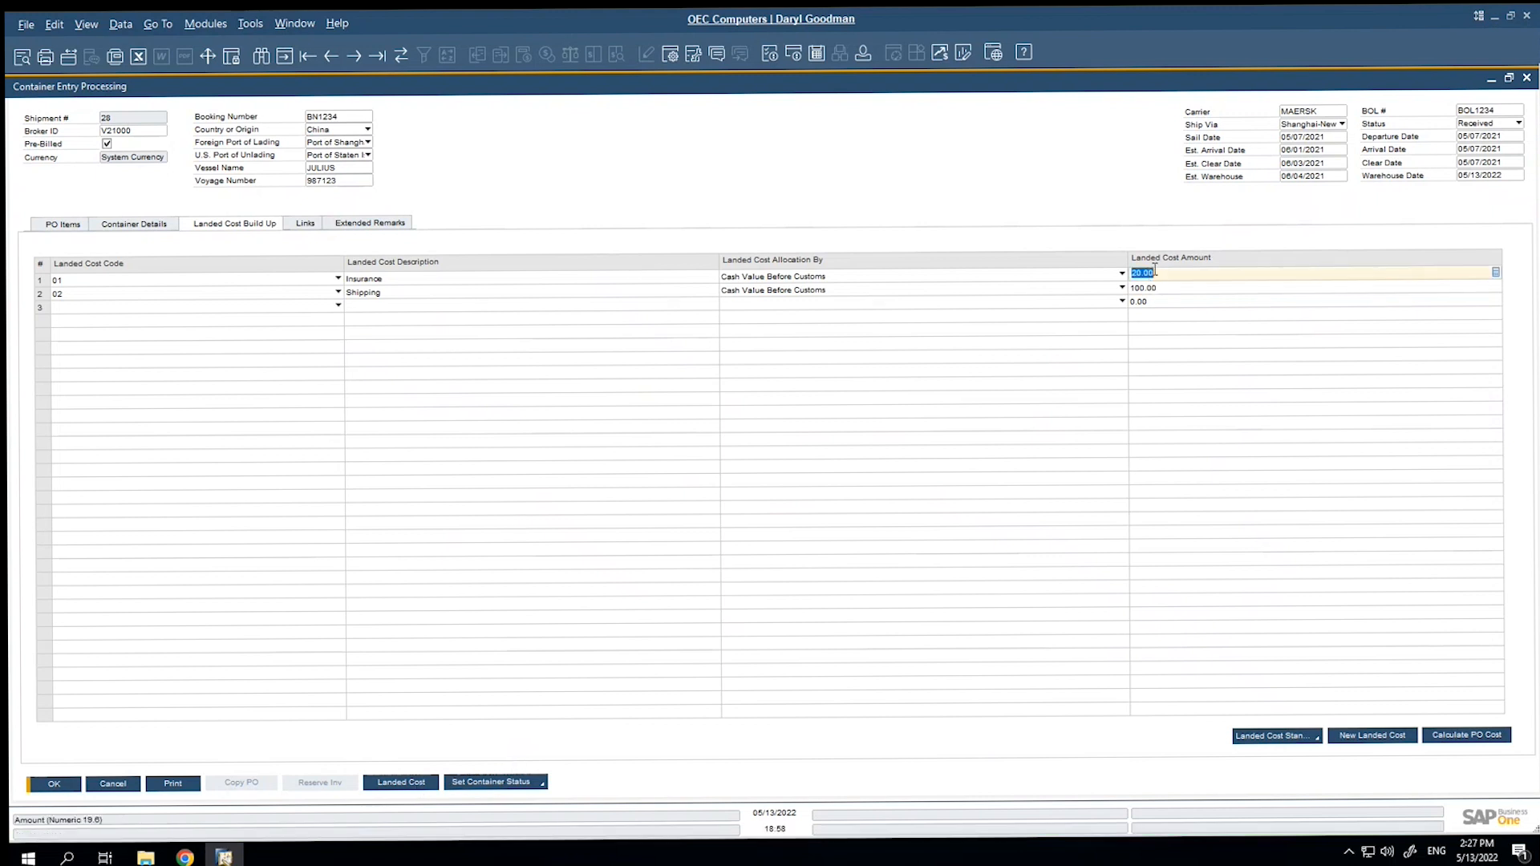
{"action": "type", "text": "2"}
{"action": "key", "text": "Tab"}
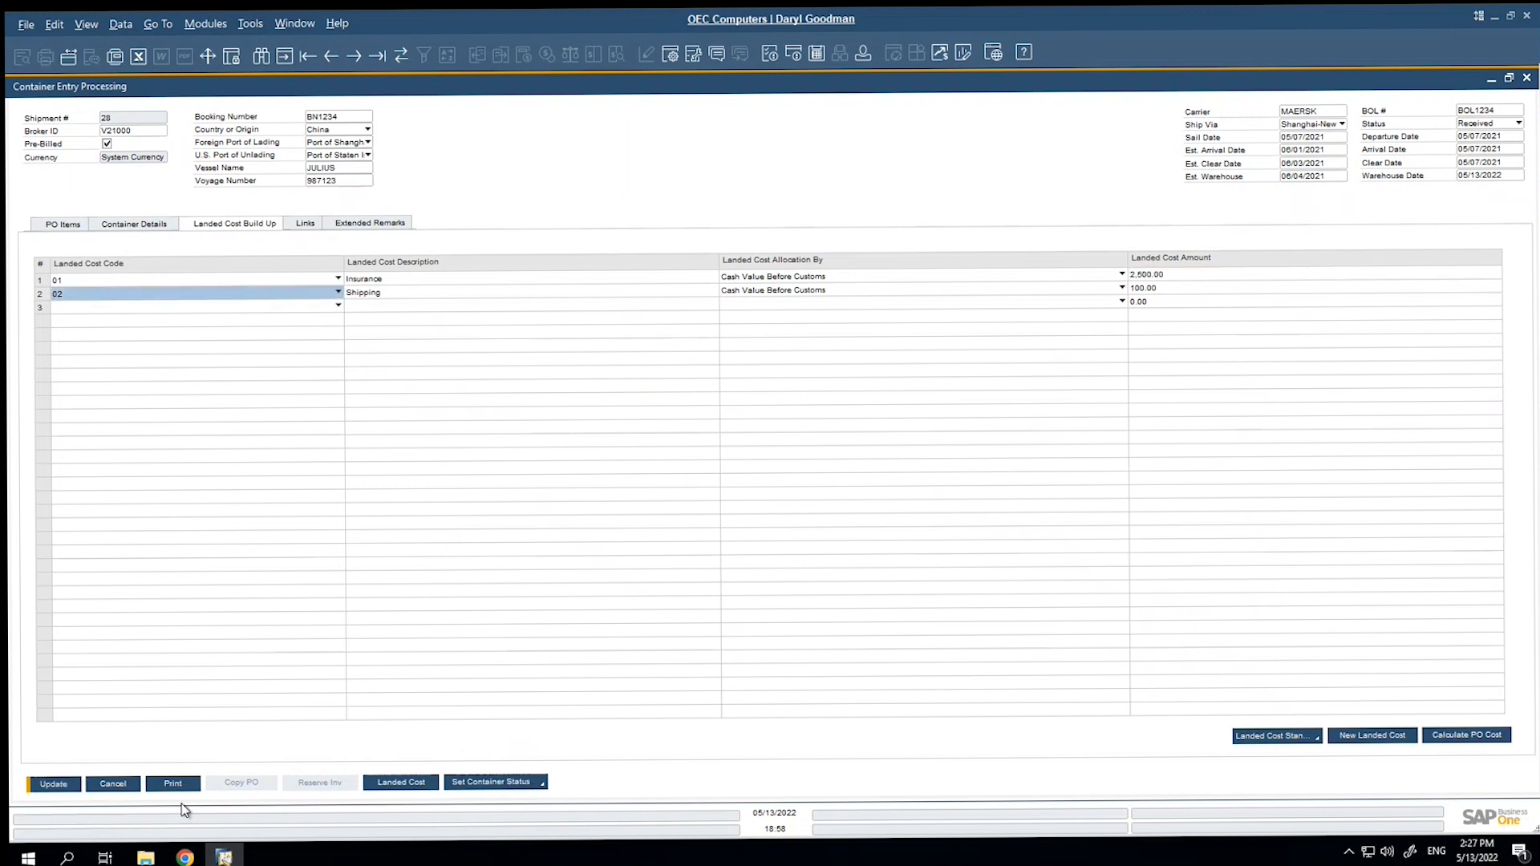
Generate the shipment's landed costs document for Far East Imports and review its fixed costs and item allocations.
{"action": "left_click", "coordinate": [412, 786]}
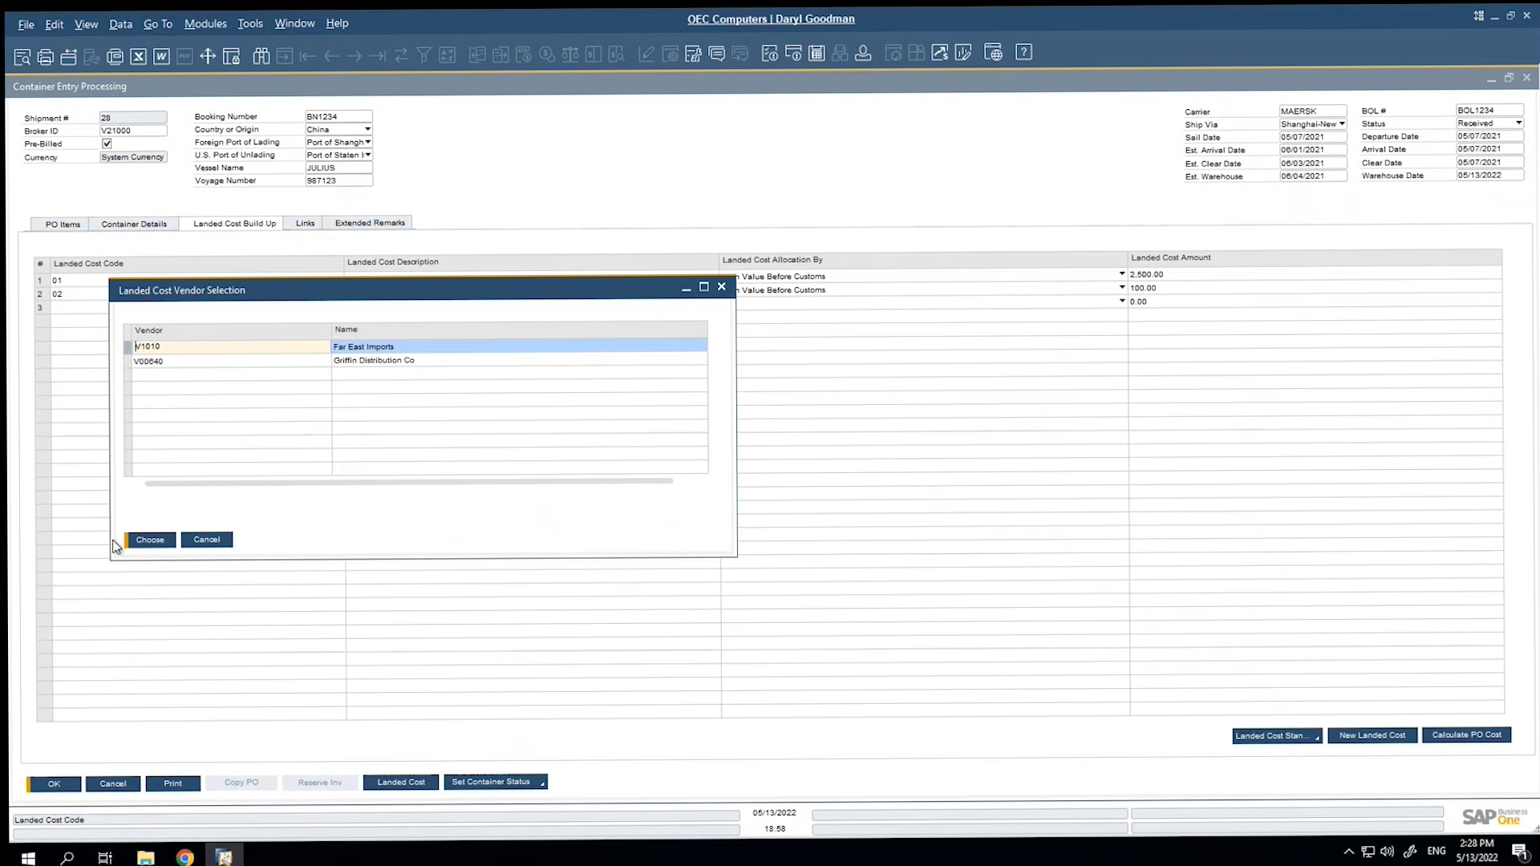
{"action": "left_click", "coordinate": [146, 540]}
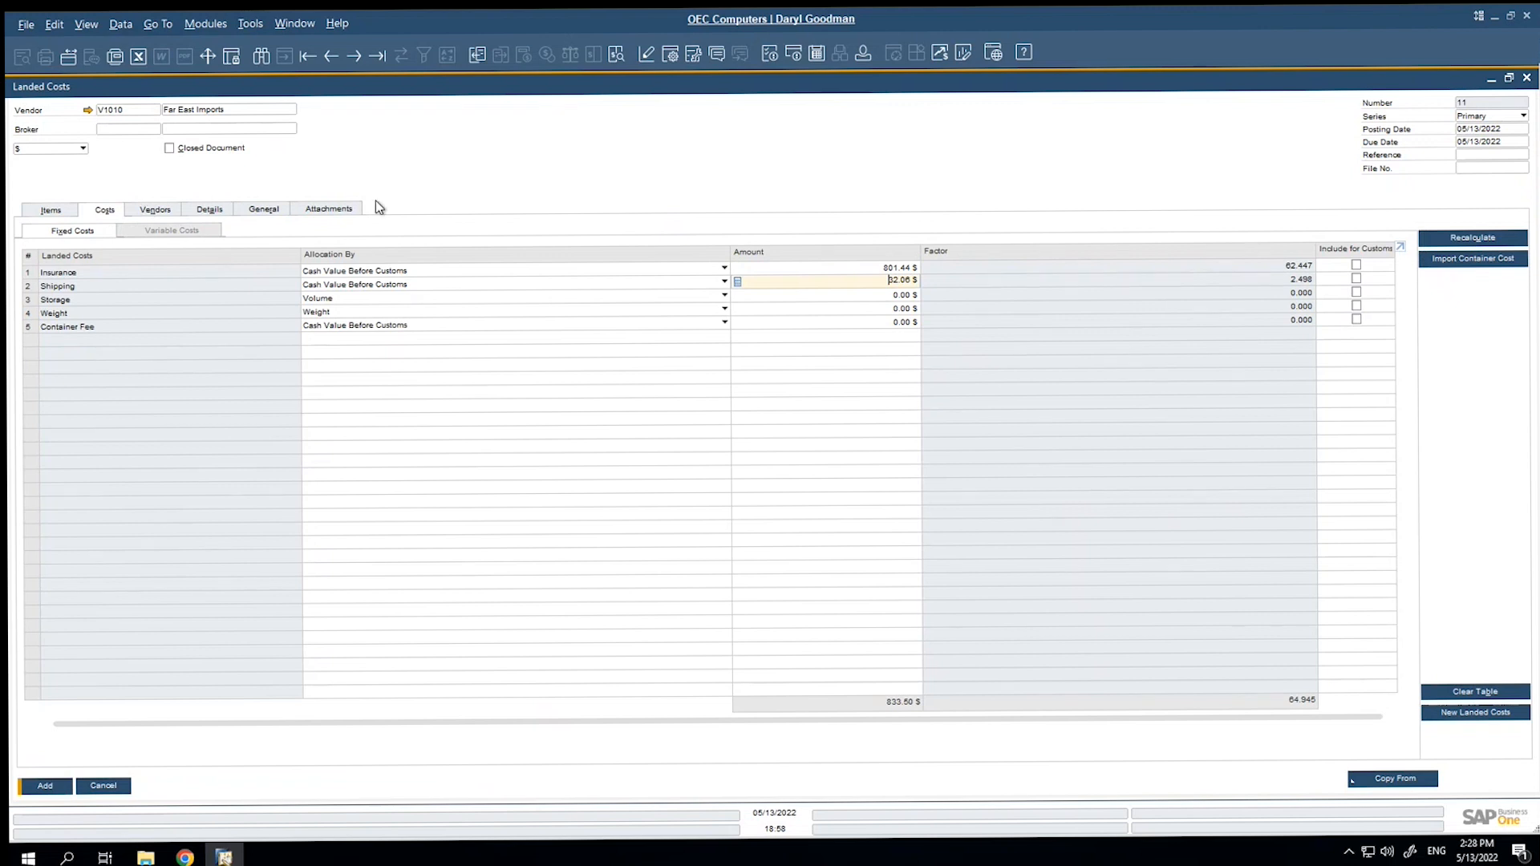
{"action": "left_click", "coordinate": [822, 296]}
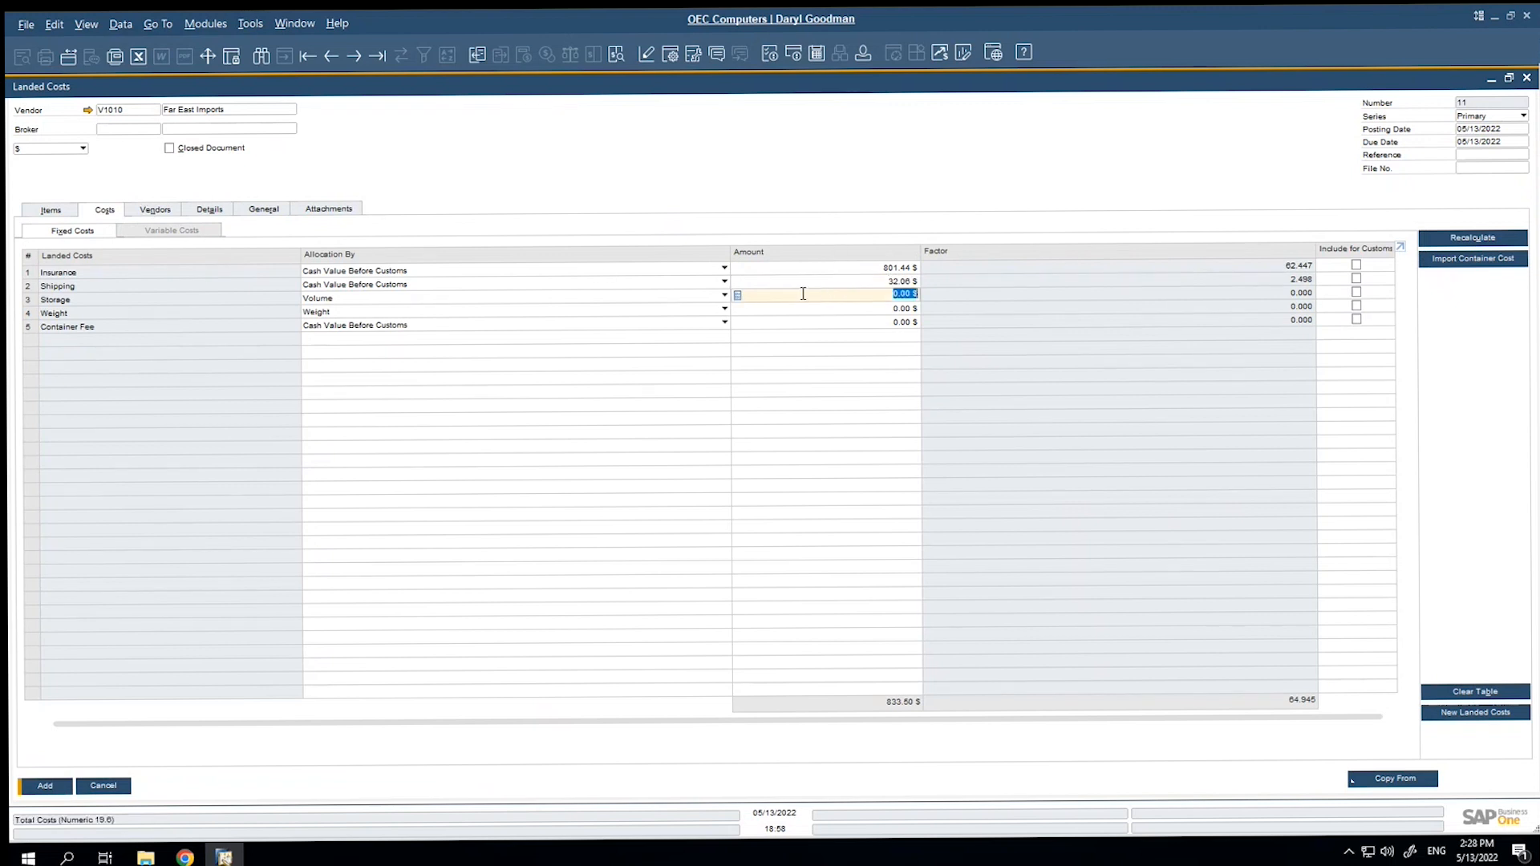
{"action": "left_click", "coordinate": [52, 209]}
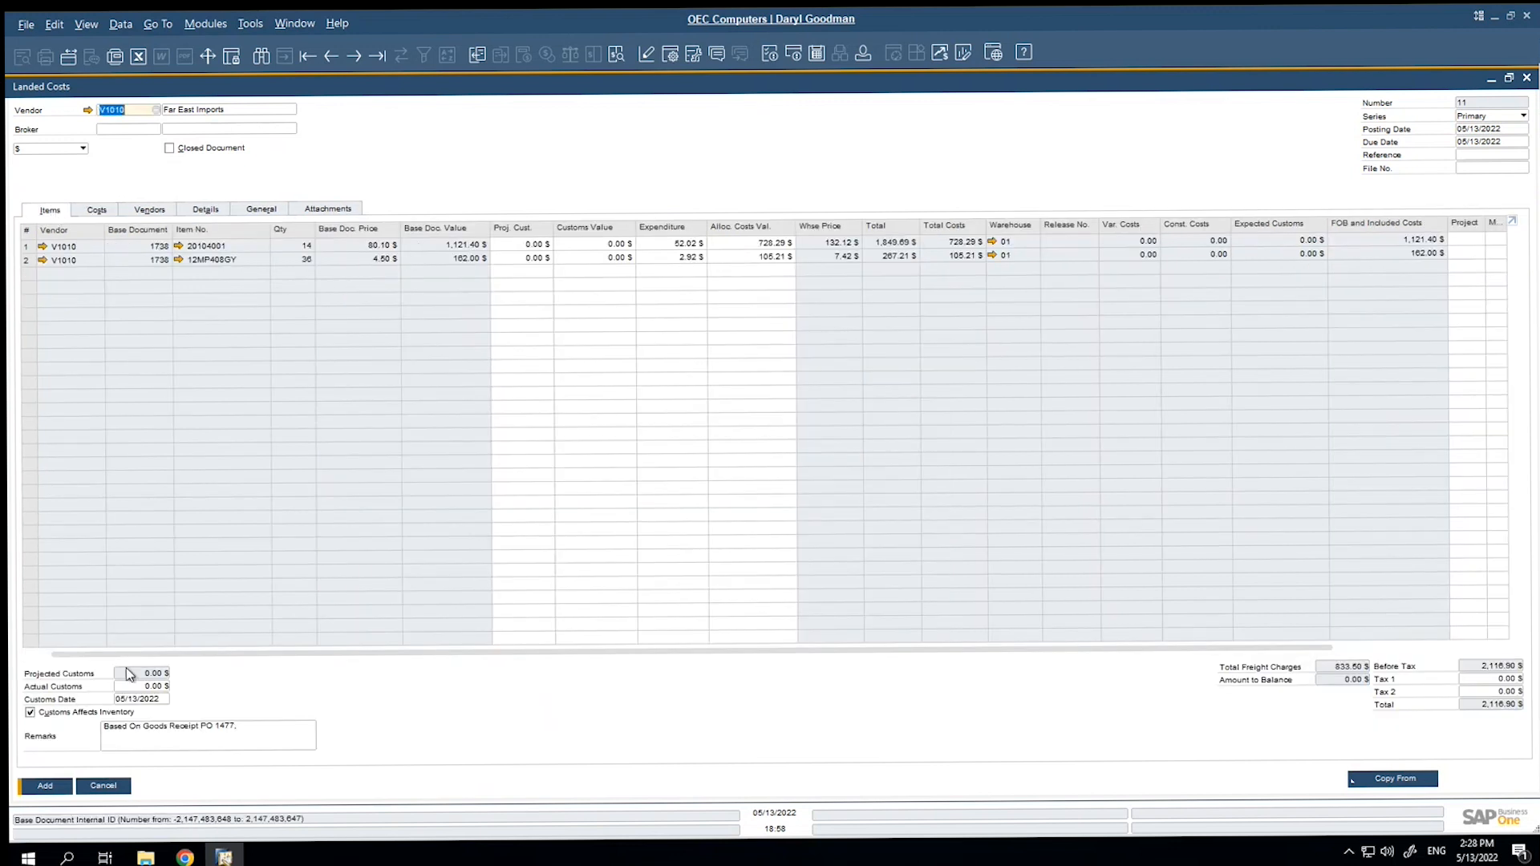
{"action": "left_click", "coordinate": [113, 210]}
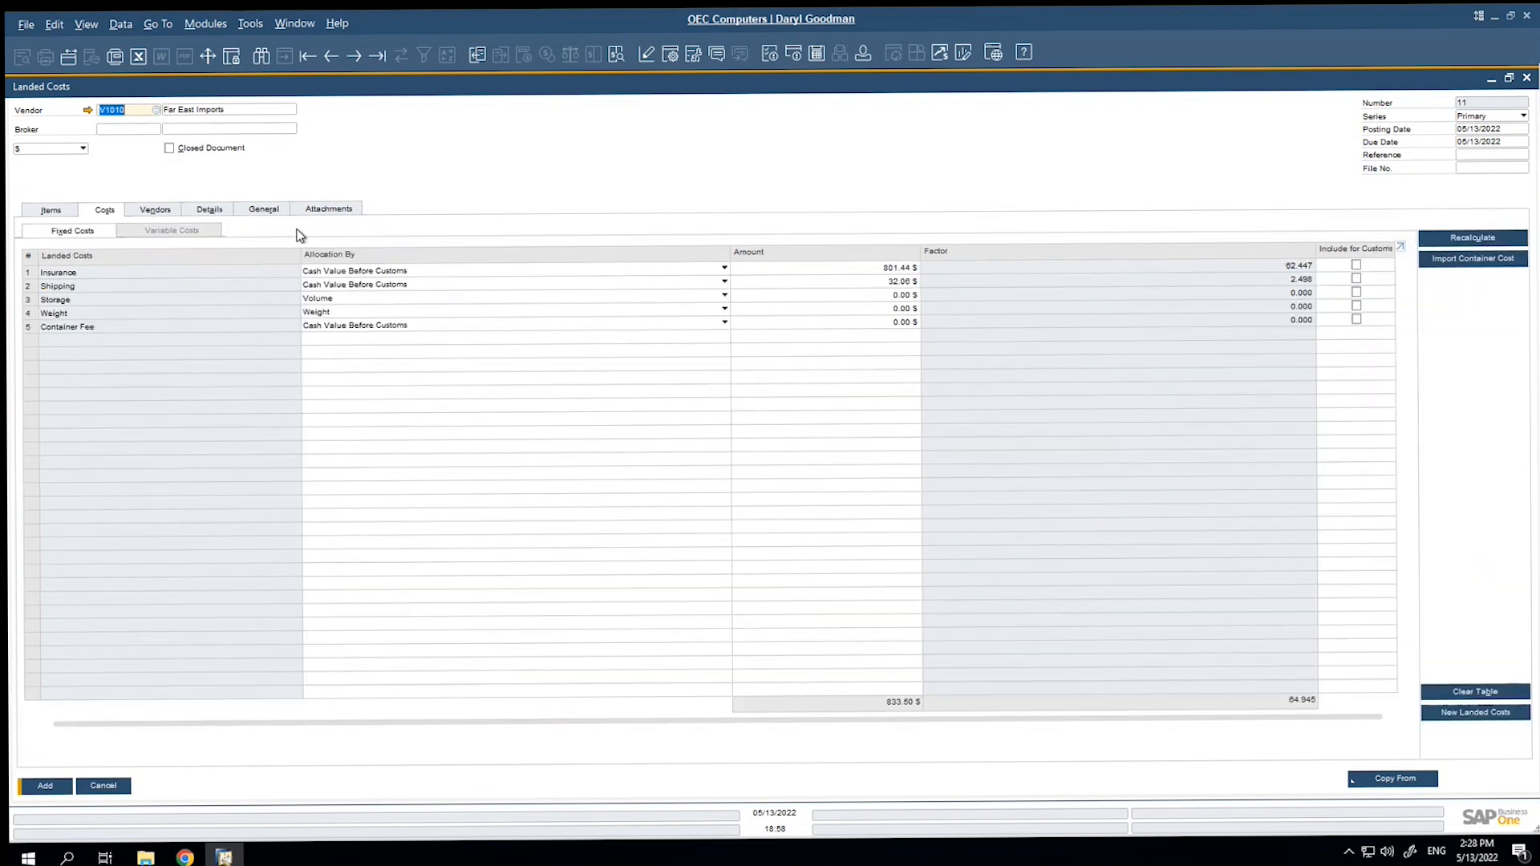
Add the Far East Imports landed costs document and close the Landed Costs window.
{"action": "left_click", "coordinate": [46, 790]}
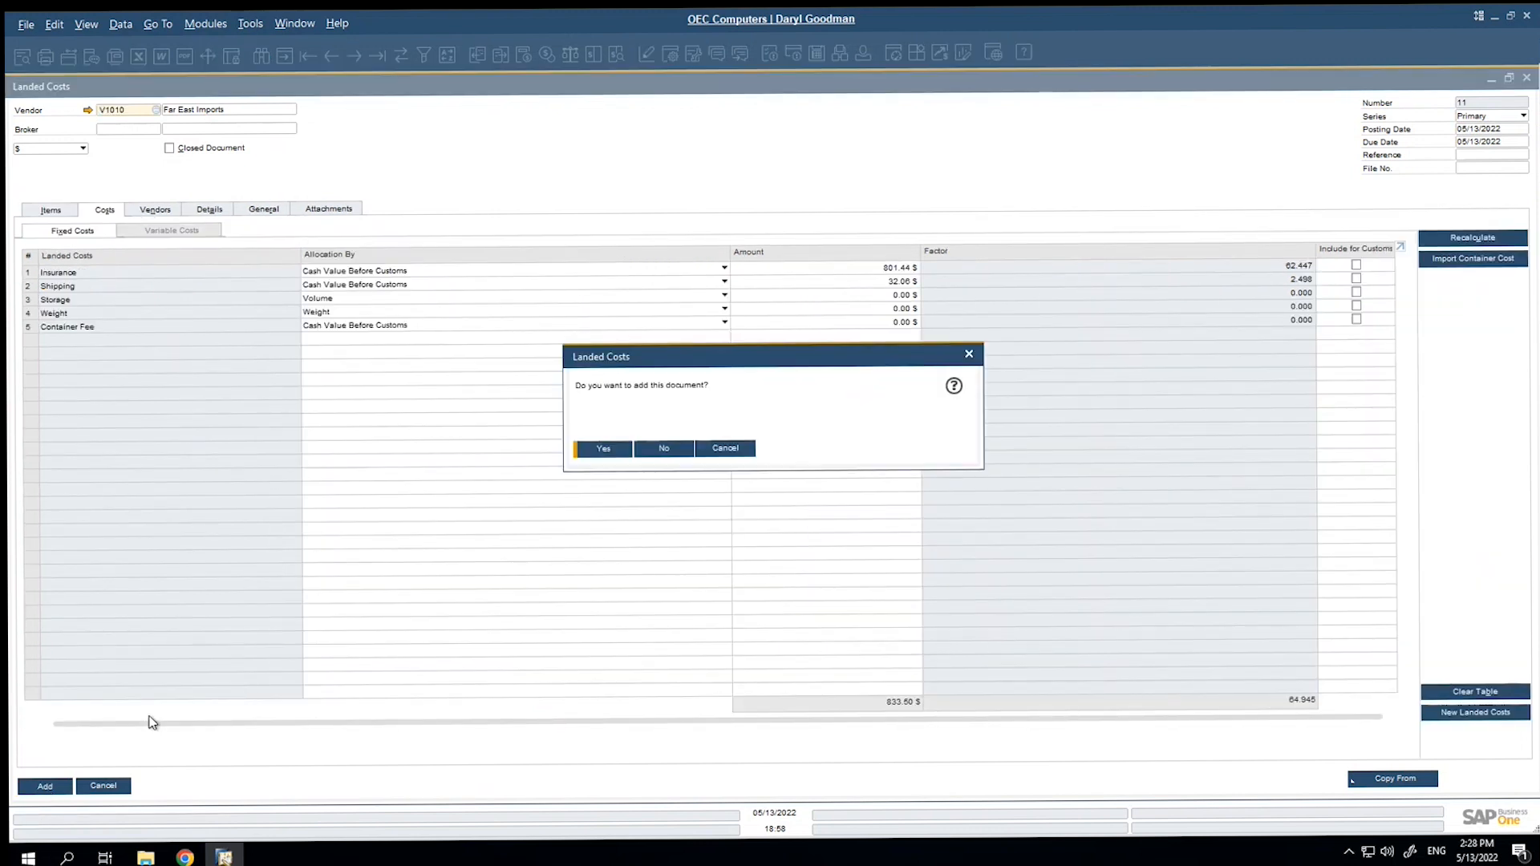
{"action": "left_click", "coordinate": [583, 449]}
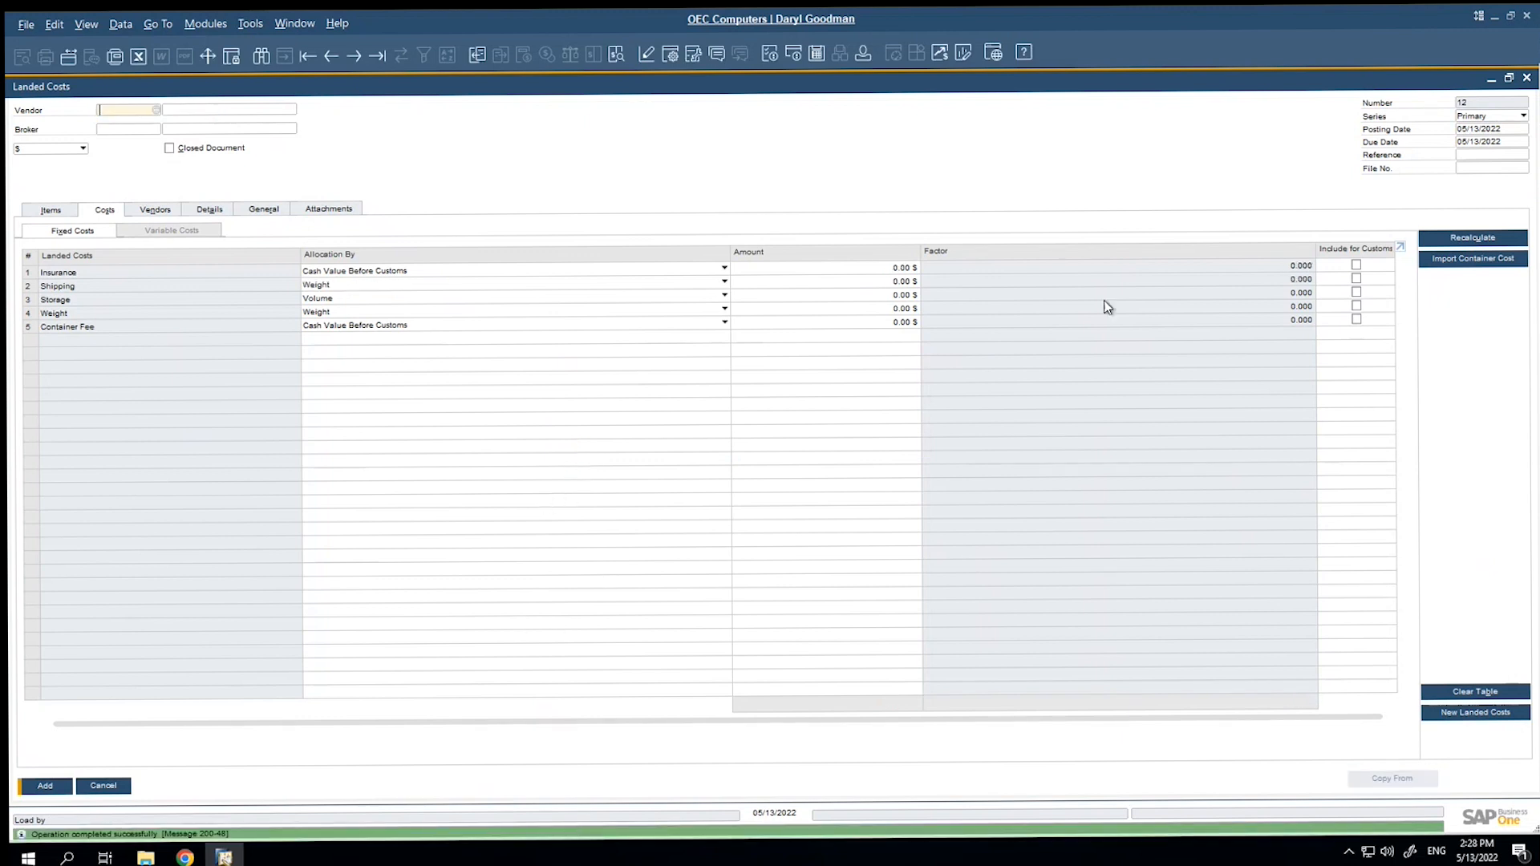
{"action": "left_click", "coordinate": [1526, 78]}
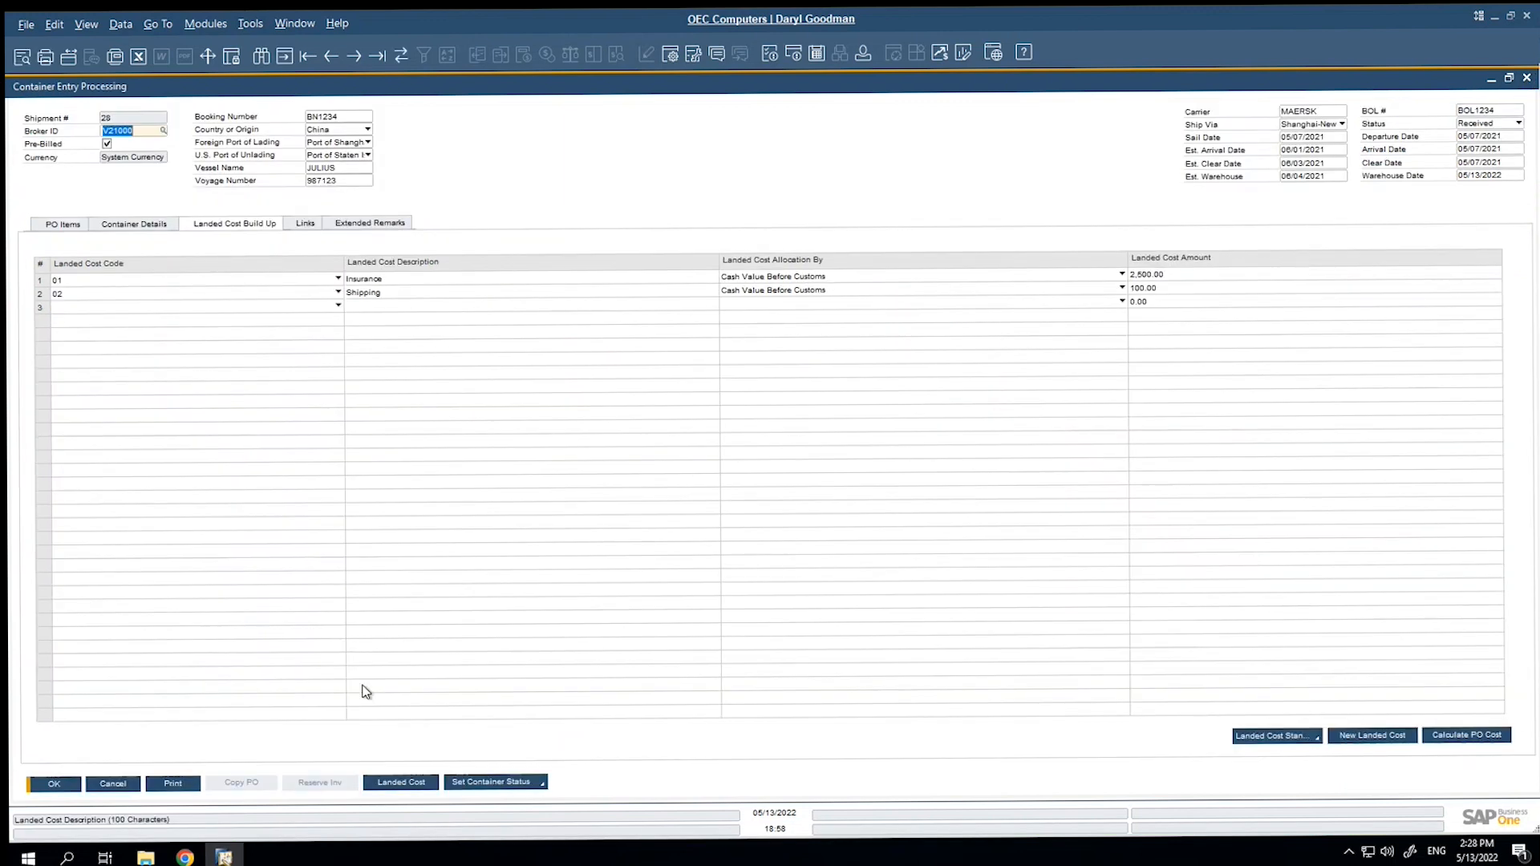
Generate and add the shipment's landed costs document for Griffin Distribution Co, and close the Landed Costs window.
{"action": "left_click", "coordinate": [405, 785]}
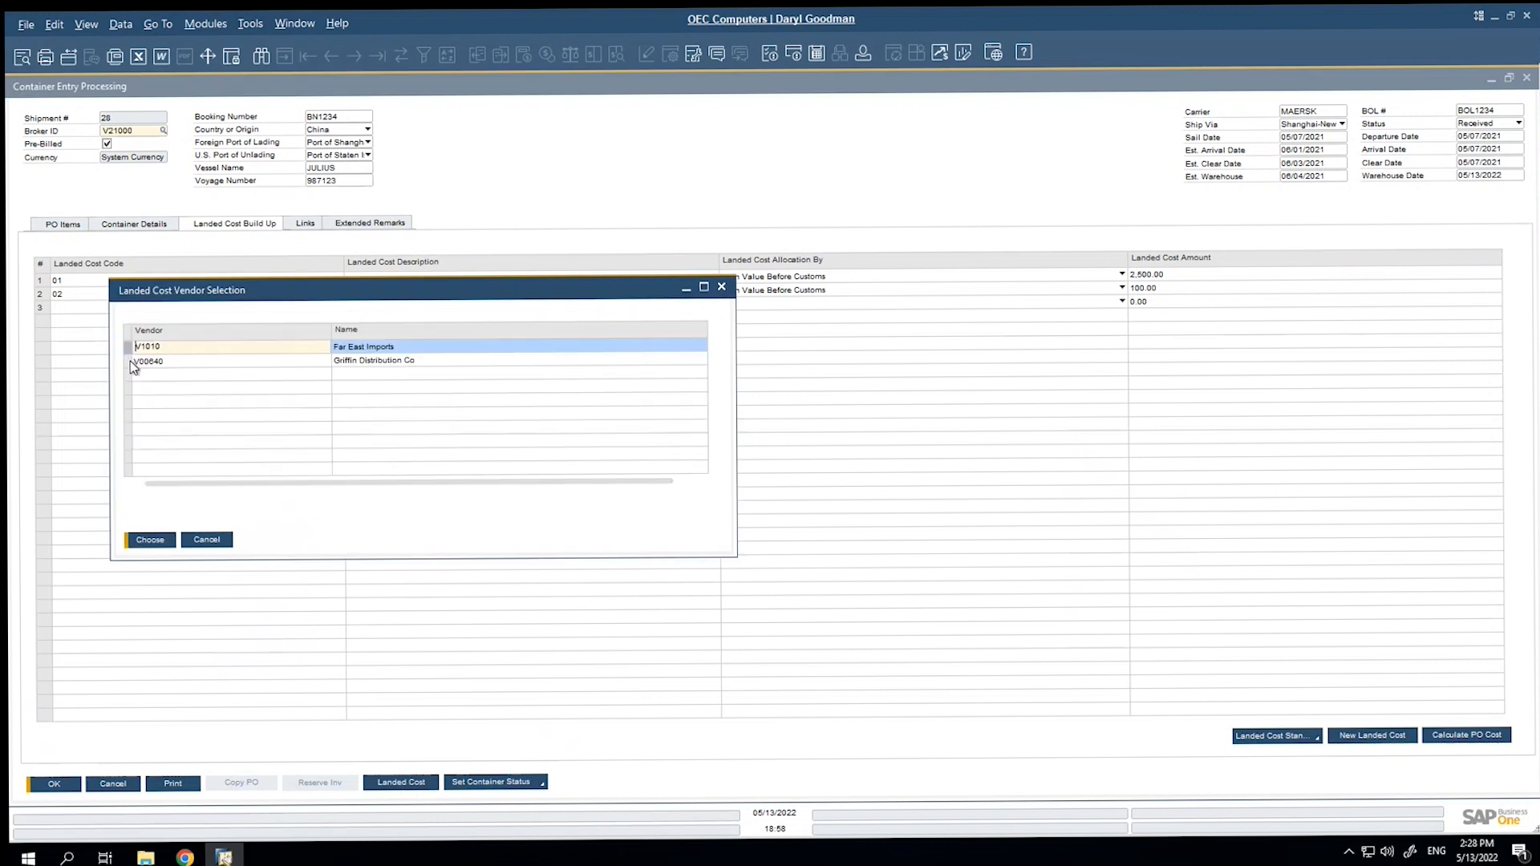
{"action": "left_click", "coordinate": [132, 363]}
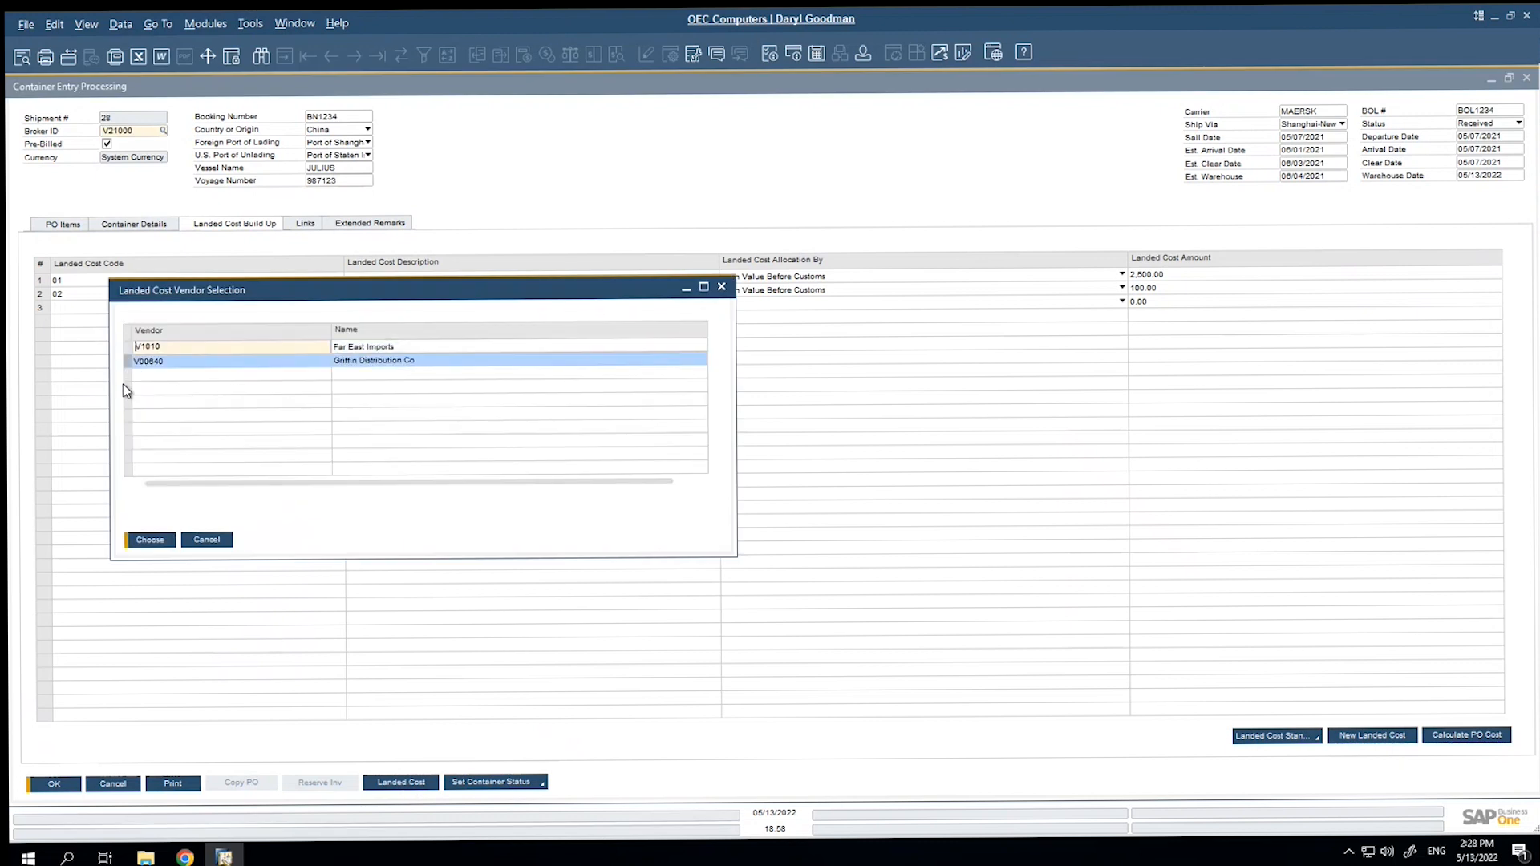
{"action": "left_click", "coordinate": [149, 540]}
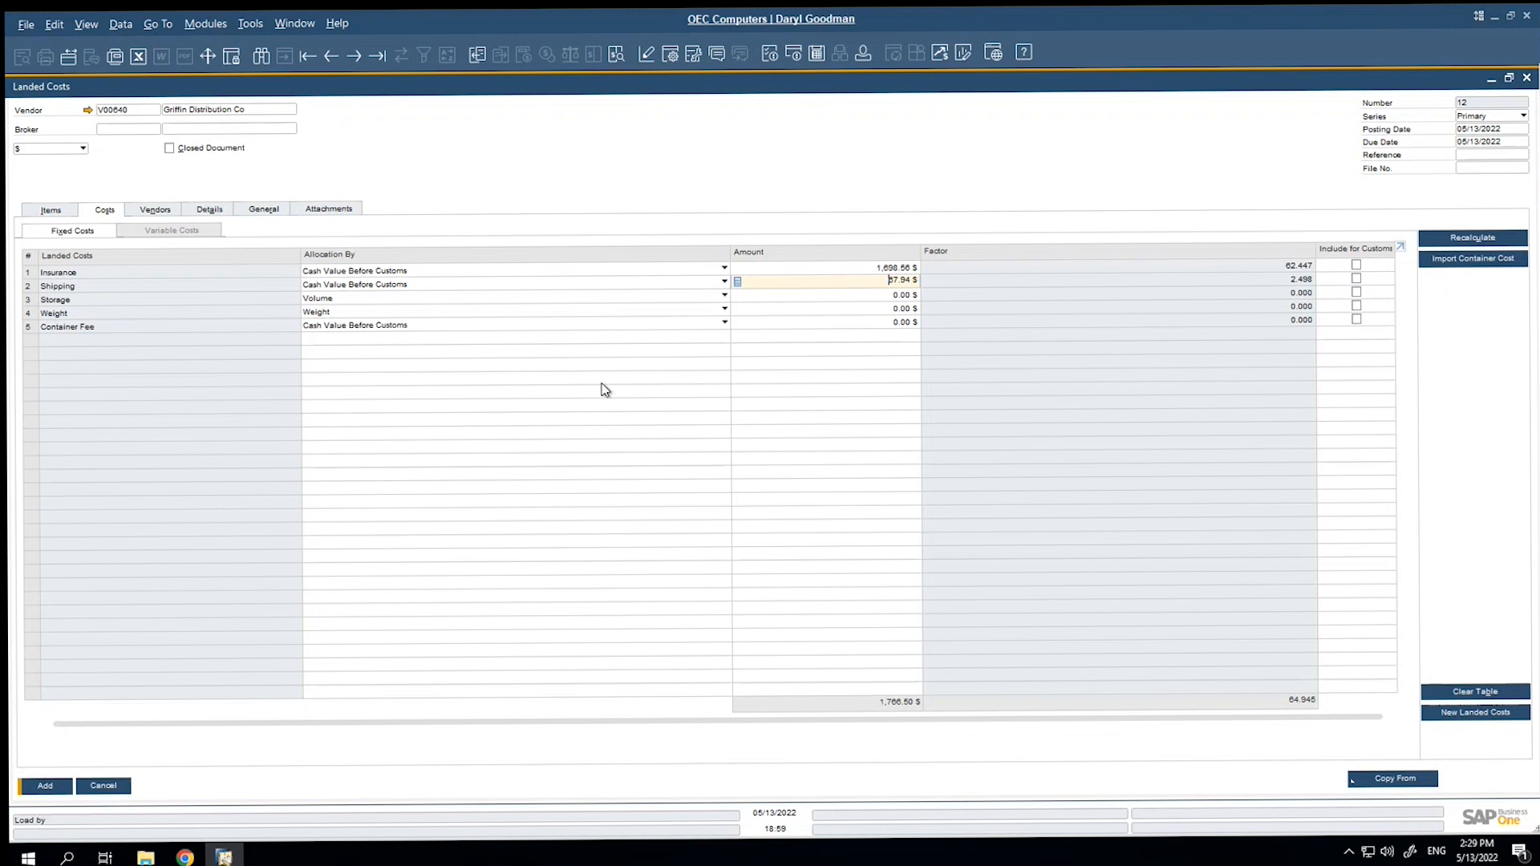
{"action": "left_click", "coordinate": [58, 786]}
{"action": "left_click", "coordinate": [592, 448]}
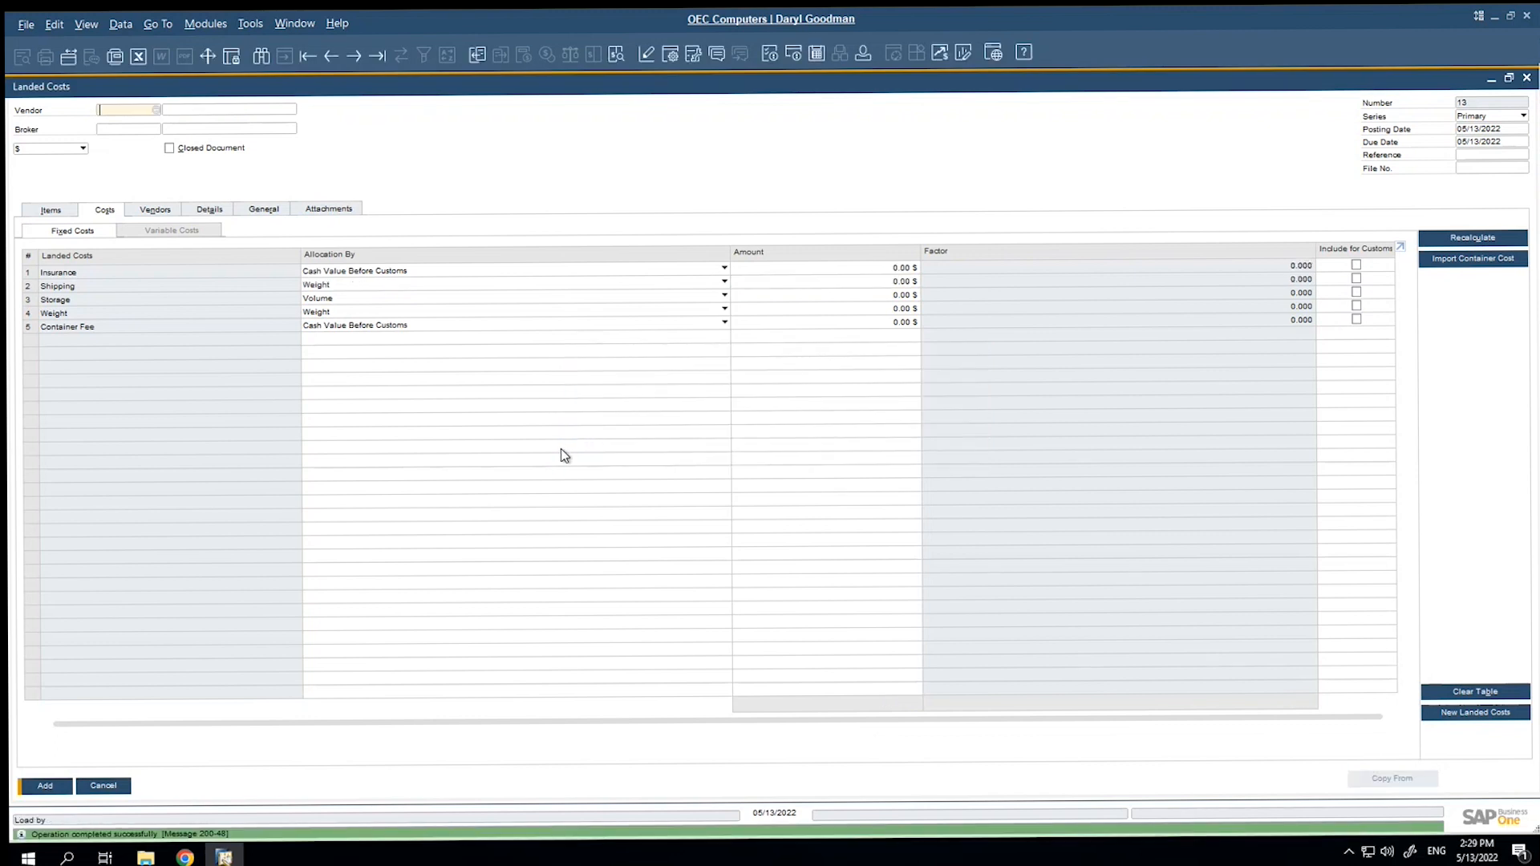
{"action": "left_click", "coordinate": [1526, 79]}
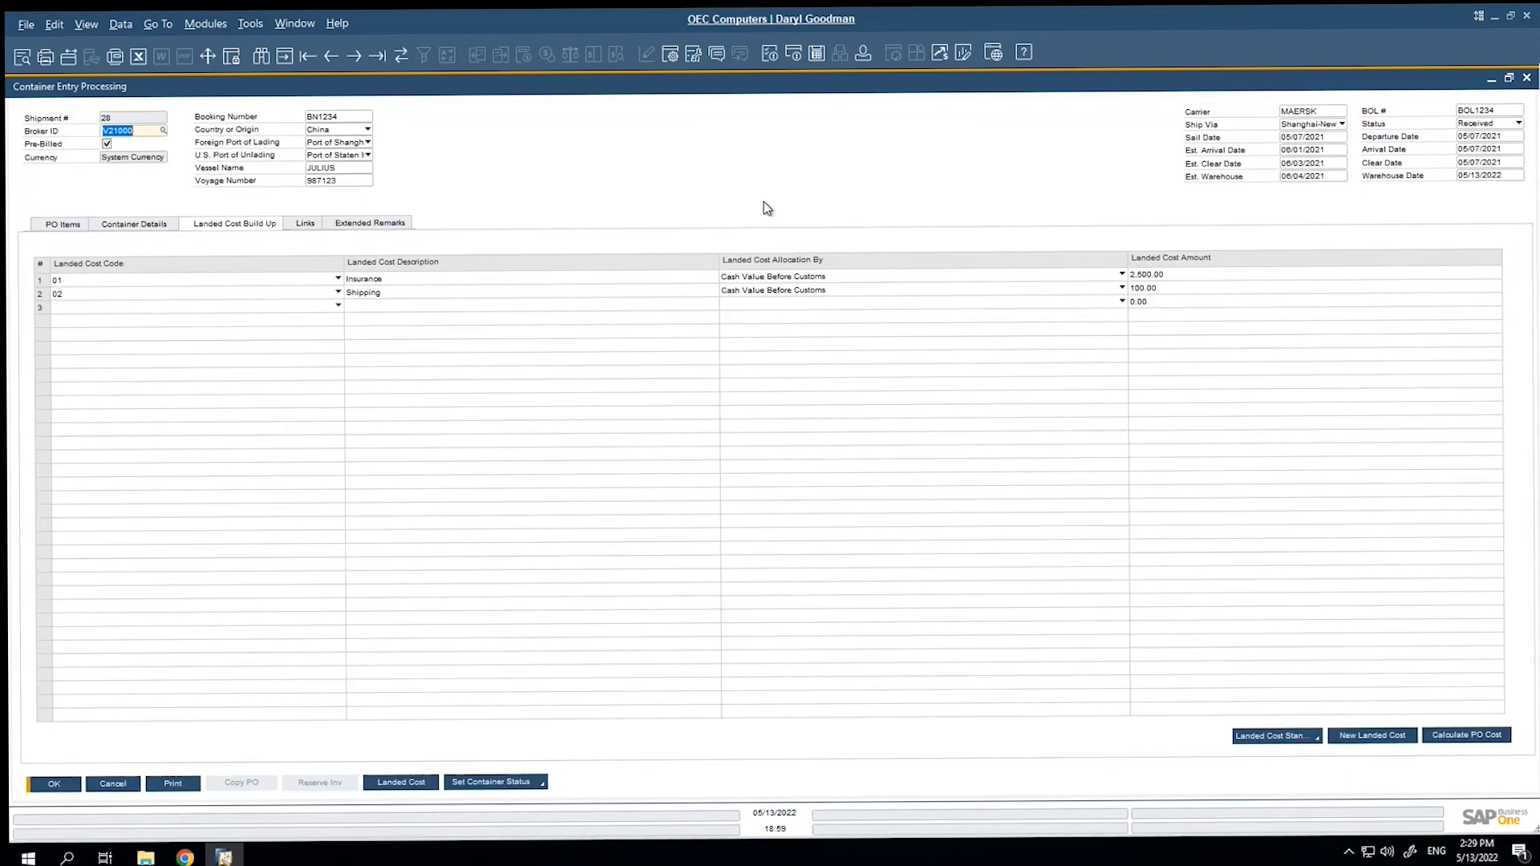
Set the container status of shipment 28 to Complete, save it, and close Container Entry Processing.
{"action": "left_click", "coordinate": [542, 782]}
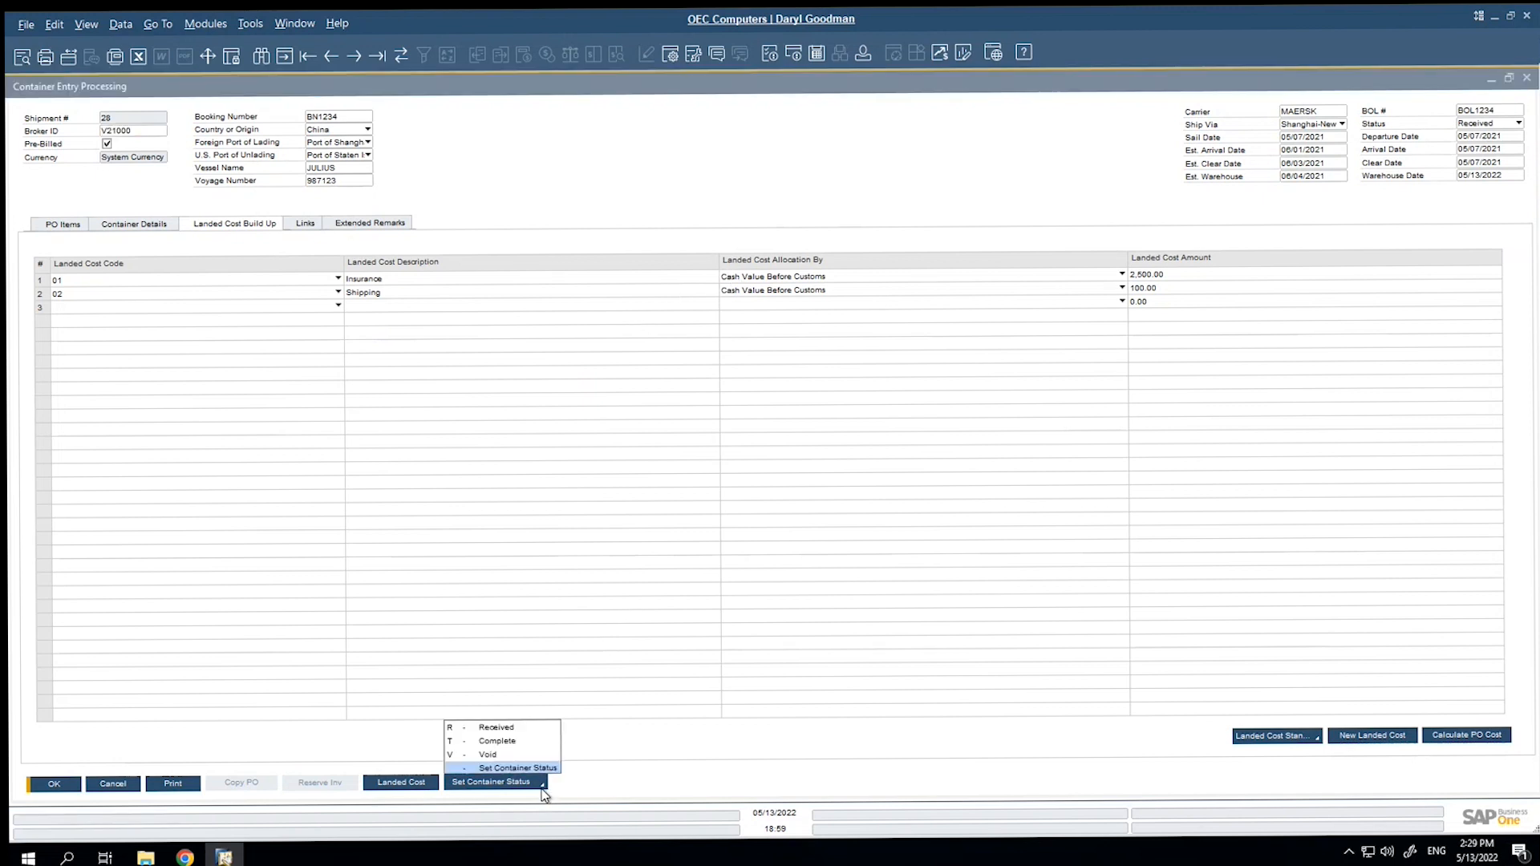
{"action": "left_click", "coordinate": [529, 741]}
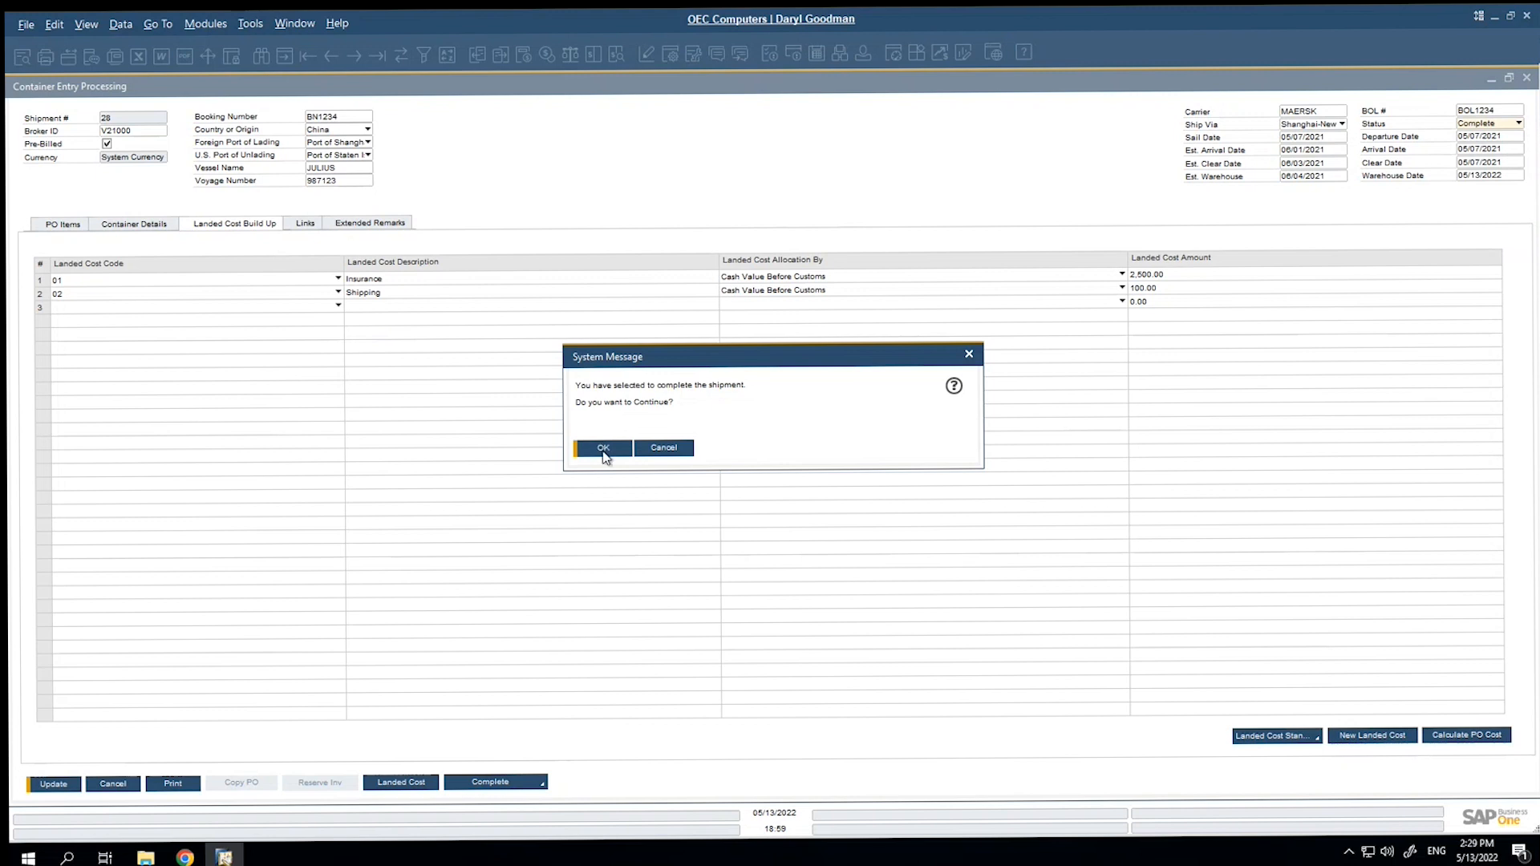
{"action": "left_click", "coordinate": [603, 447]}
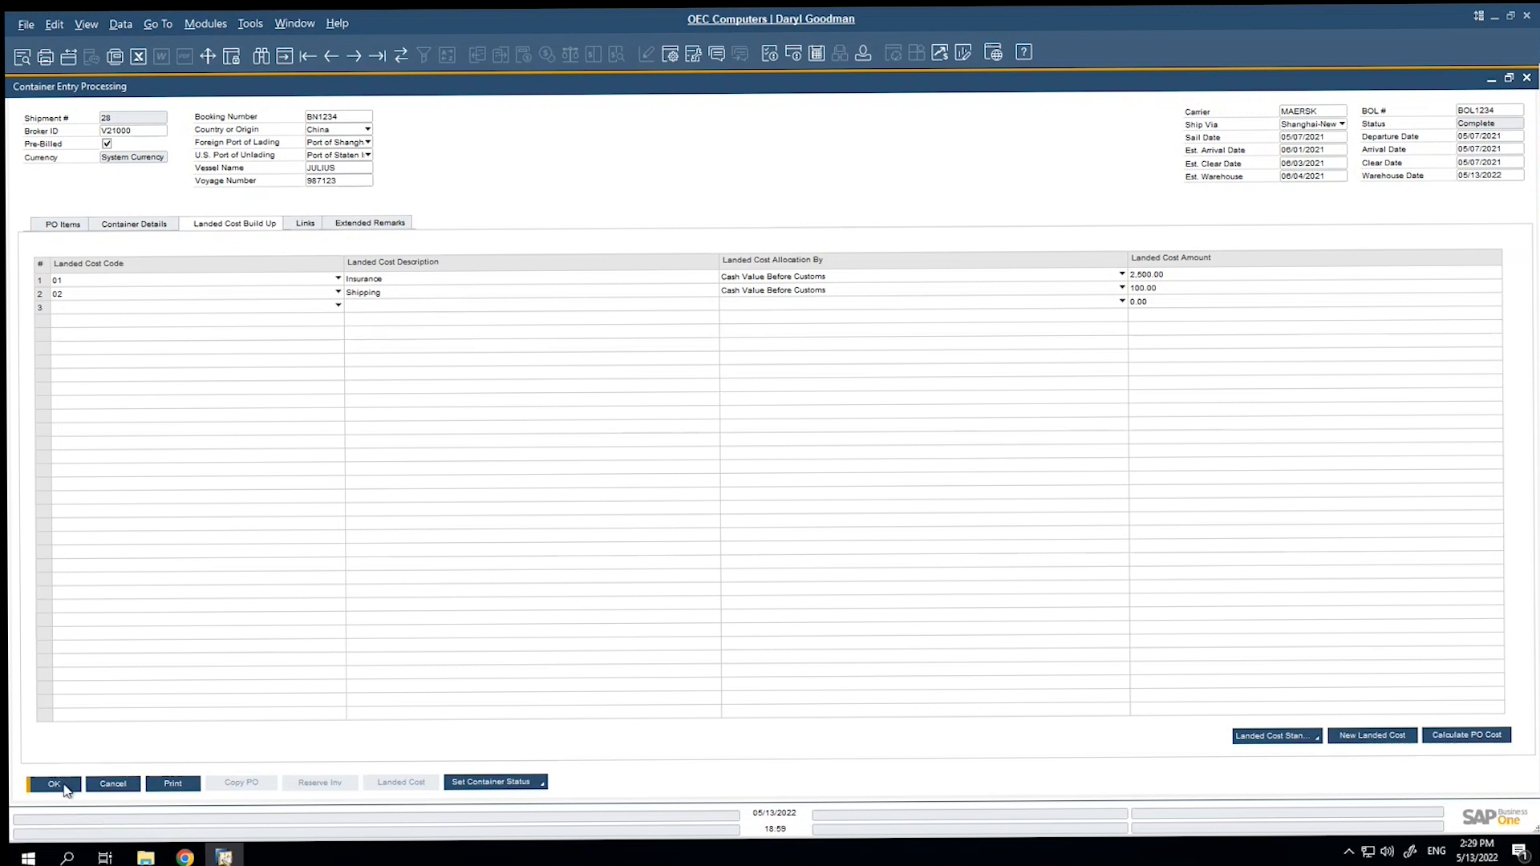
{"action": "left_click", "coordinate": [54, 784]}
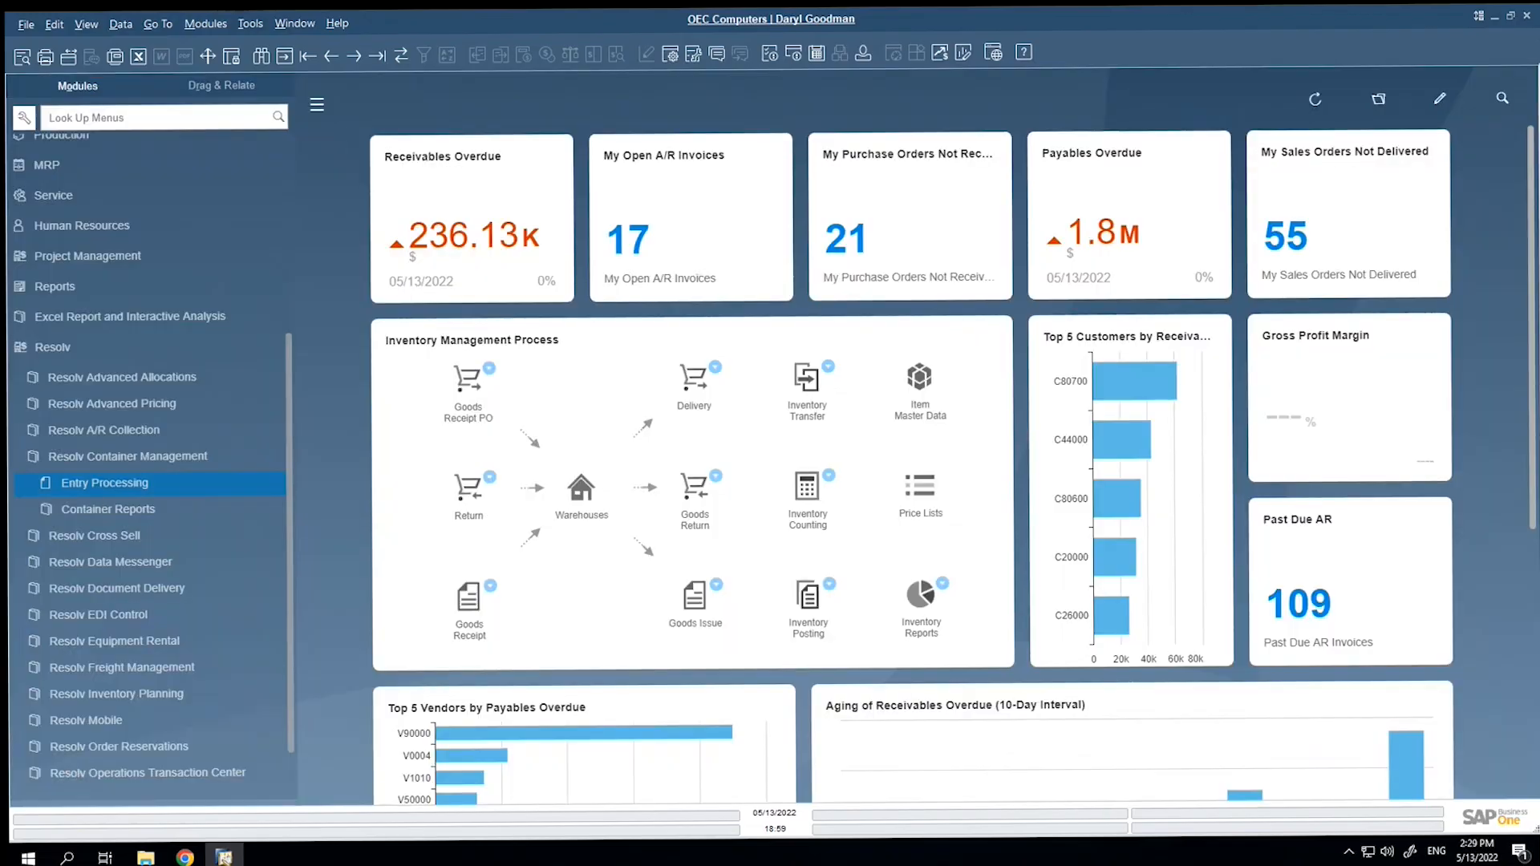